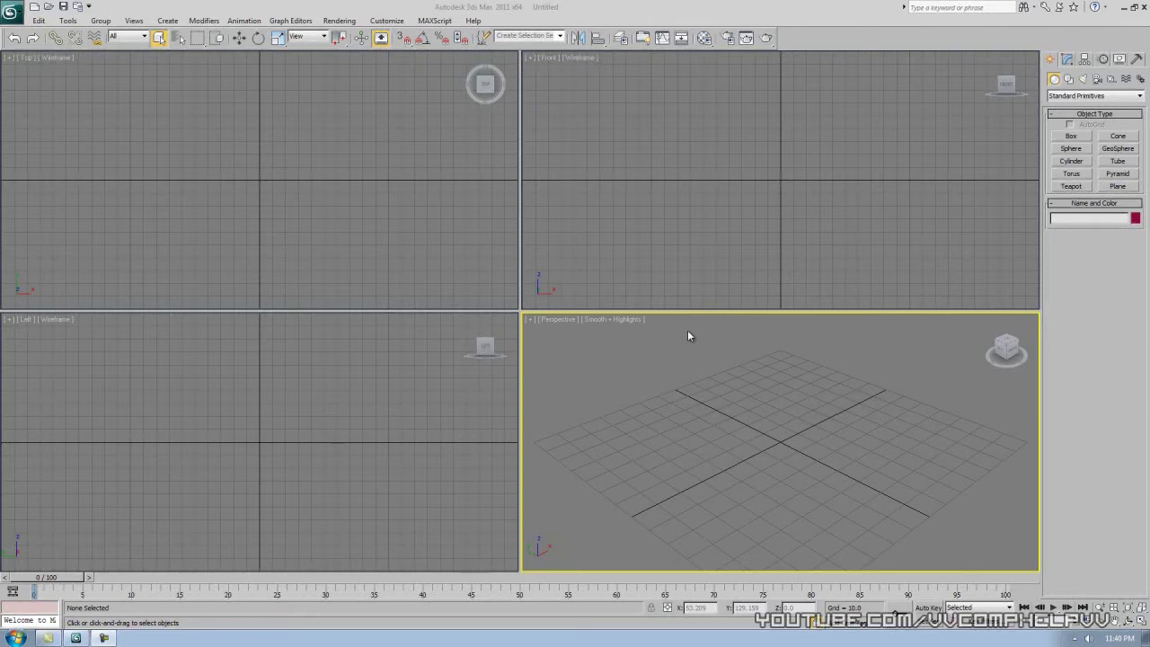
Create a box centred on the grid origin, about 108 long, 190 wide and 43 high
{"action": "left_click", "coordinate": [1071, 134]}
{"action": "left_click_drag", "start_coordinate": [136, 109], "coordinate": [382, 249]}
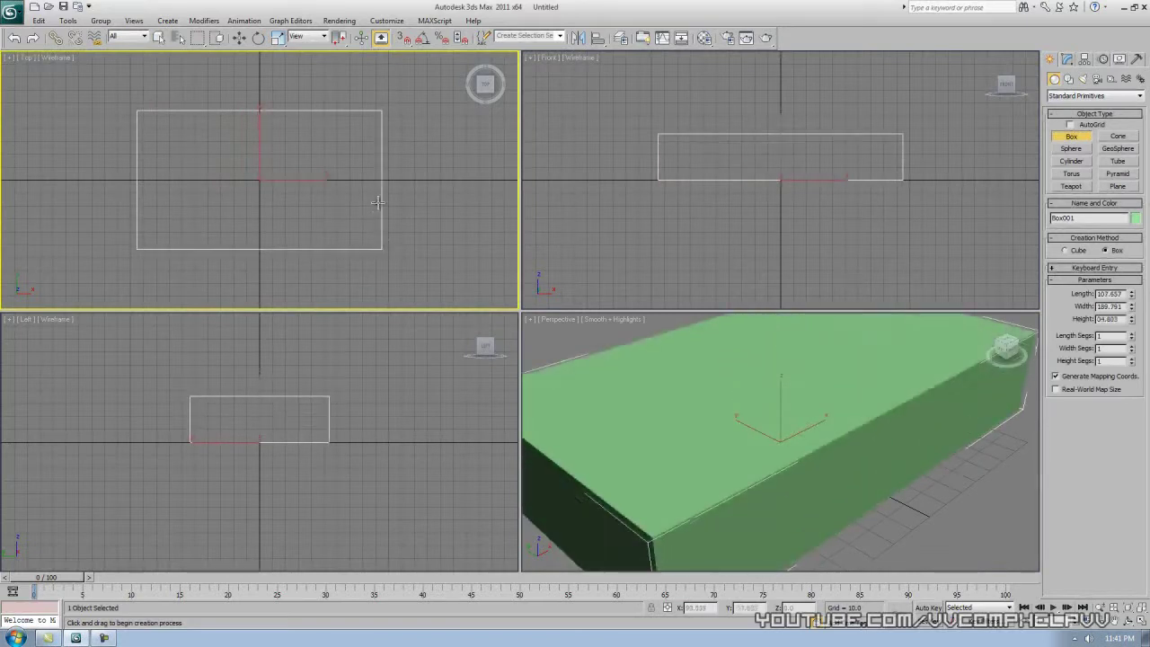
{"action": "left_click", "coordinate": [736, 407]}
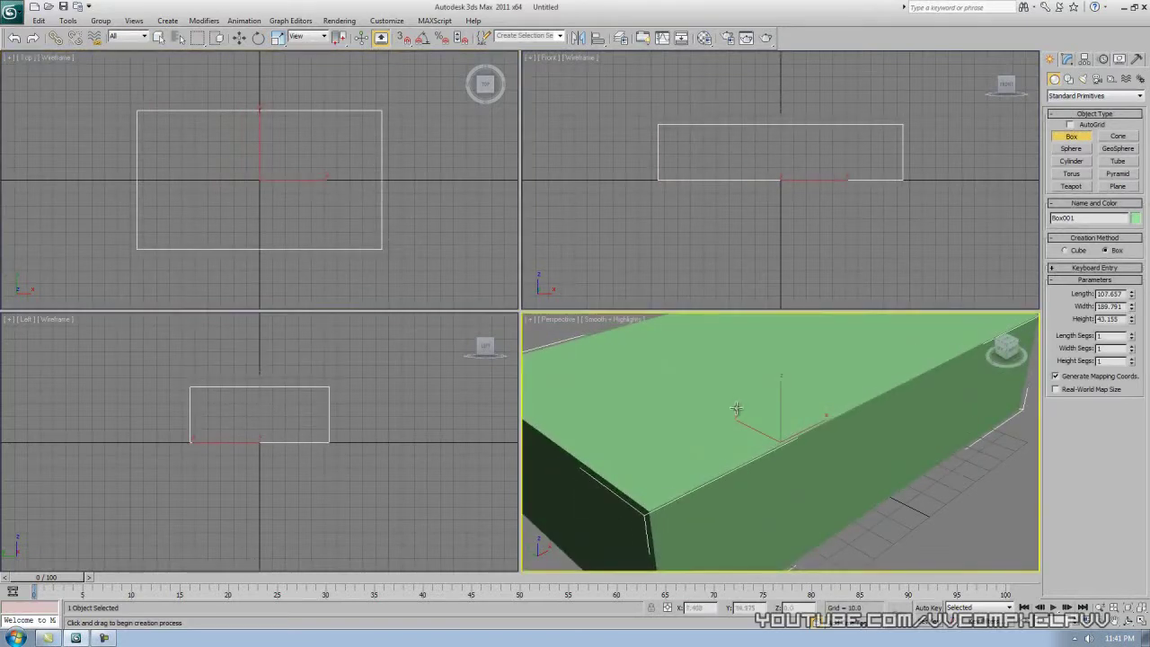
Maximize the perspective view and set the box's length, width and height segments to 5 each
{"action": "key", "text": "alt+w"}
{"action": "scroll", "coordinate": [704, 353], "scroll_direction": "down", "scroll_amount": 4}
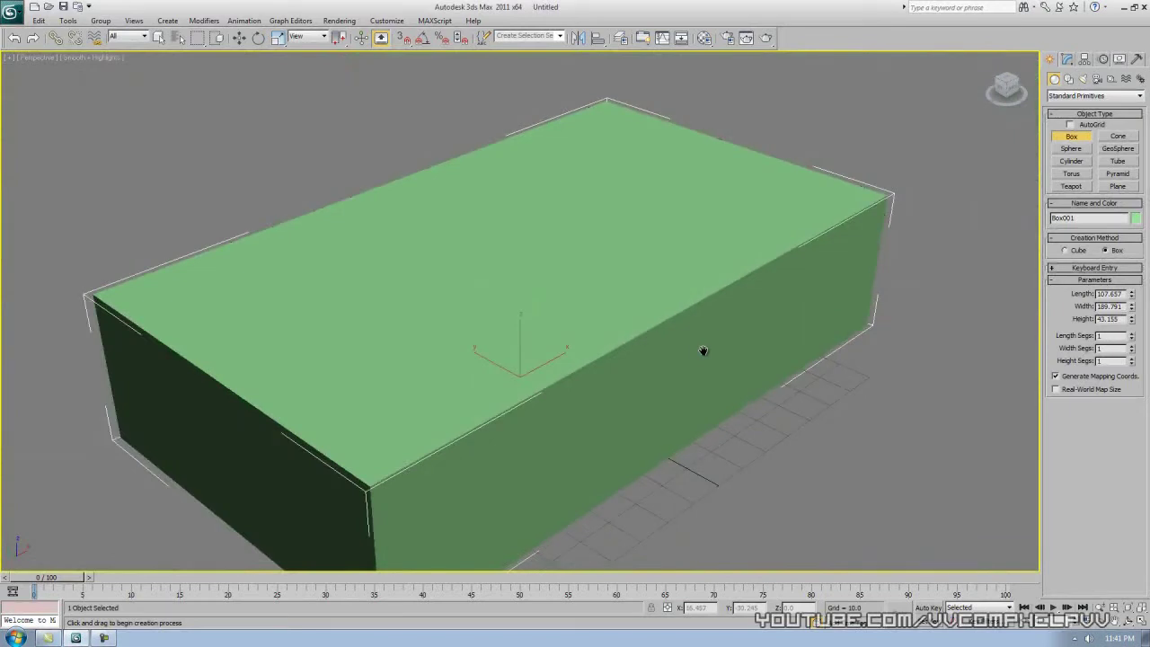
{"action": "scroll", "coordinate": [709, 363], "scroll_direction": "down", "scroll_amount": 4}
{"action": "mouse_move", "coordinate": [719, 362]}
{"action": "middle_mouse_down", "text": "alt"}
{"action": "mouse_move", "coordinate": [616, 470]}
{"action": "mouse_move", "coordinate": [714, 352]}
{"action": "middle_mouse_up", "text": "alt"}
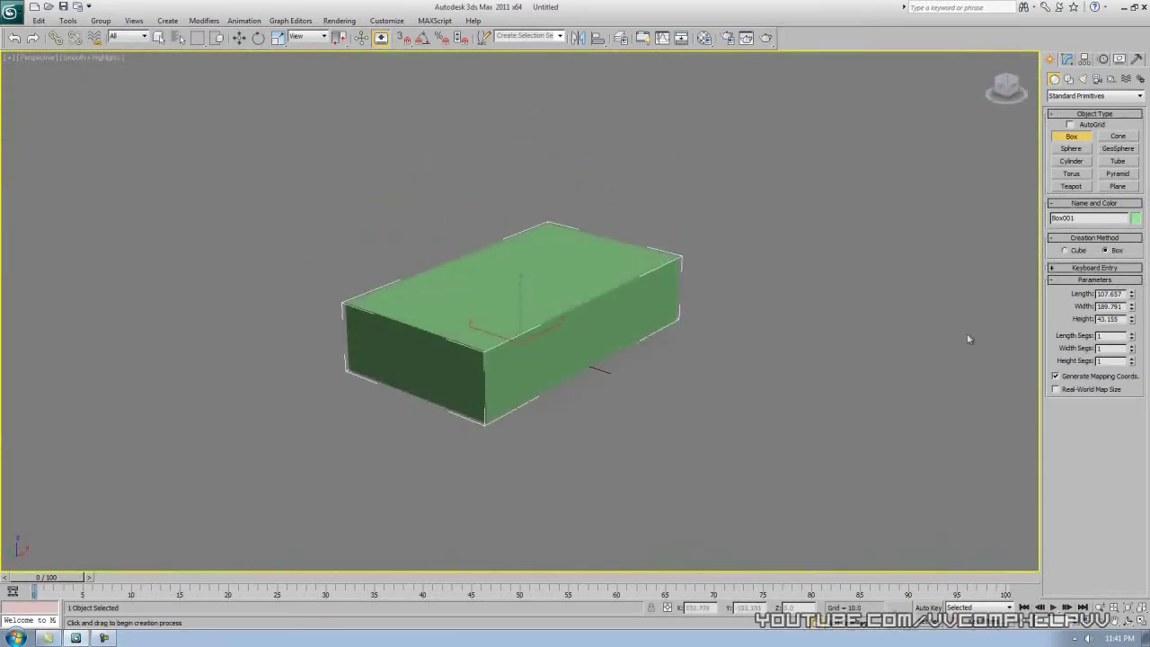
{"action": "type", "text": "5"}
{"action": "key", "text": "Tab"}
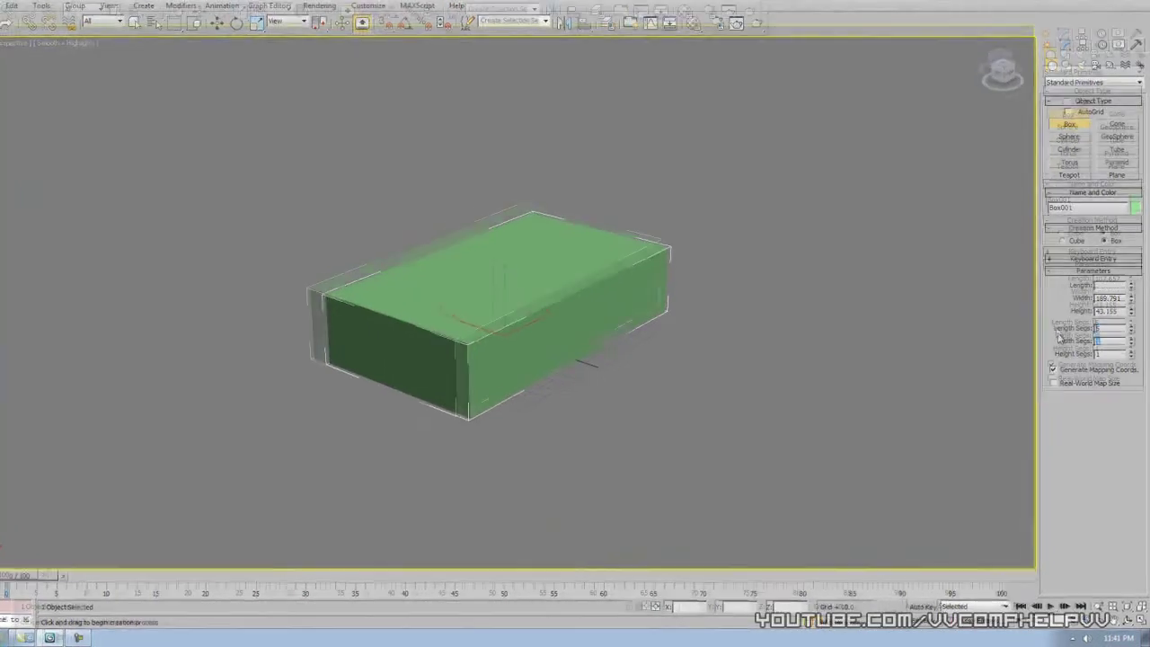
{"action": "type", "text": "5"}
{"action": "key", "text": "Tab"}
{"action": "type", "text": "5"}
{"action": "key", "text": "Return"}
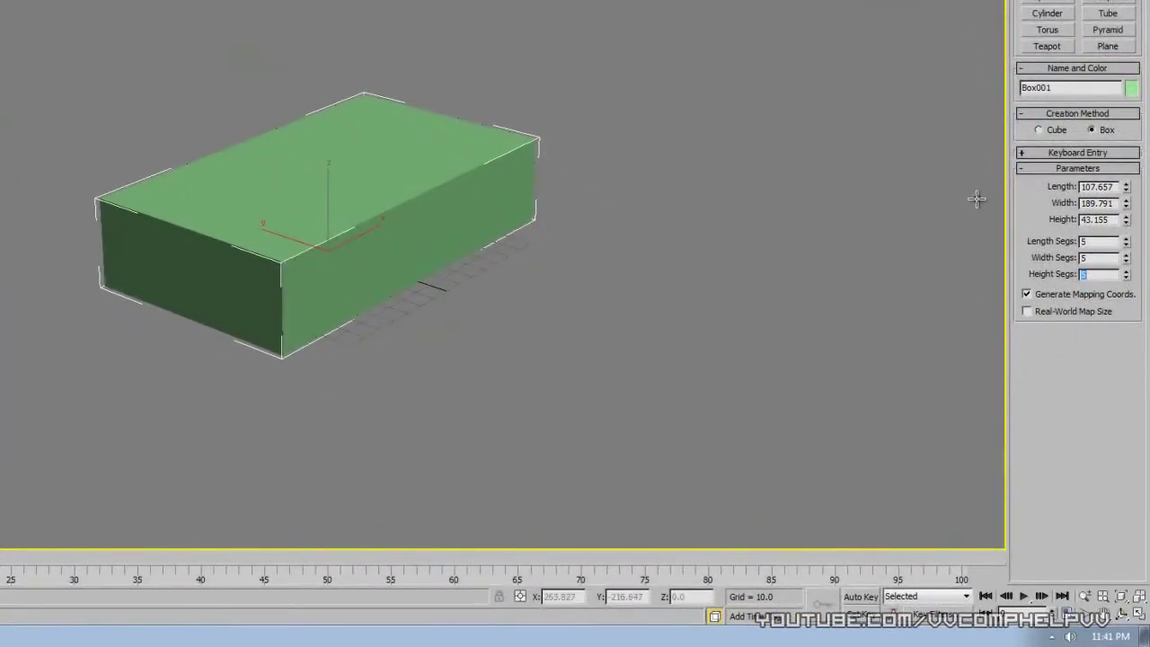
Finish box creation and display the box's edges over its shaded surfaces
{"action": "right_click", "coordinate": [773, 200]}
{"action": "key", "text": "F4"}
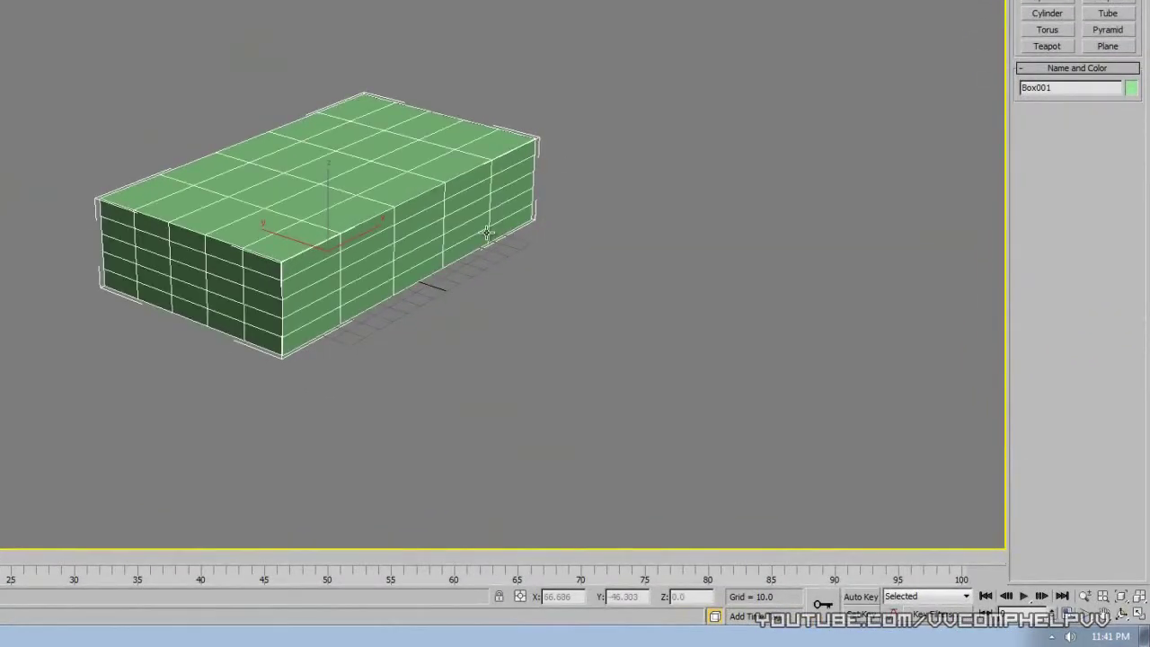
{"action": "middle_click_drag", "start_coordinate": [524, 265], "coordinate": [488, 293], "text": "alt"}
{"action": "scroll", "coordinate": [487, 288], "scroll_direction": "up", "scroll_amount": 2}
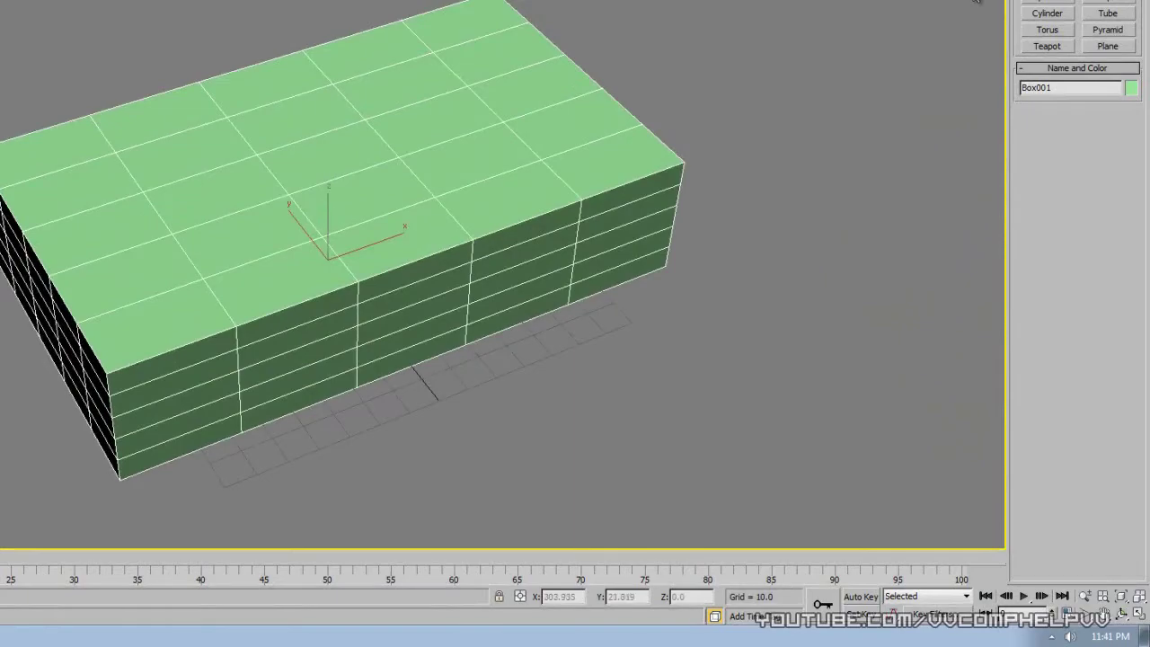
Convert the segmented box to an Editable Mesh, with its modify settings open
{"action": "left_click", "coordinate": [1045, 1]}
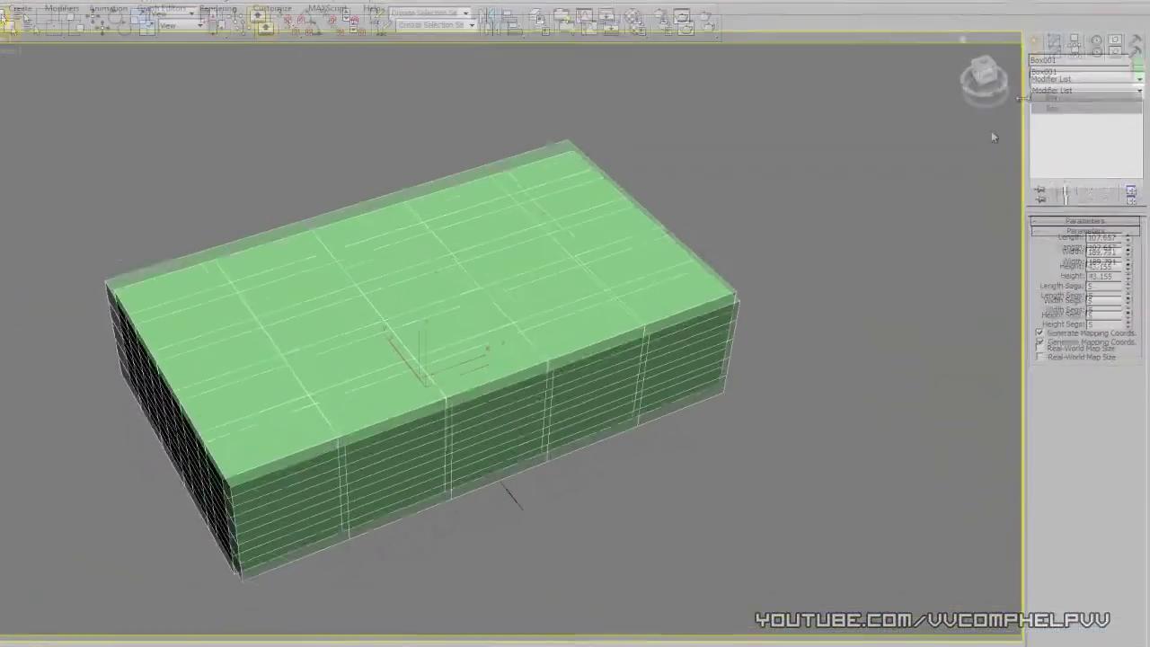
{"action": "middle_click_drag", "start_coordinate": [793, 250], "coordinate": [852, 258], "text": "alt"}
{"action": "right_click", "coordinate": [479, 278]}
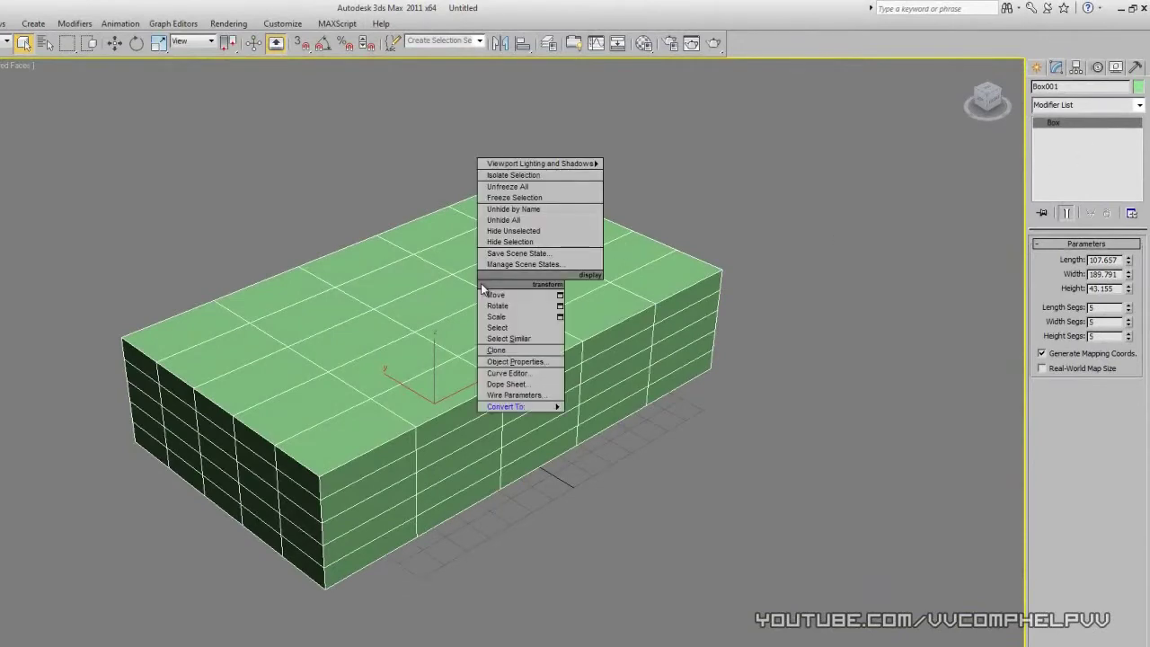
{"action": "mouse_move", "coordinate": [539, 407]}
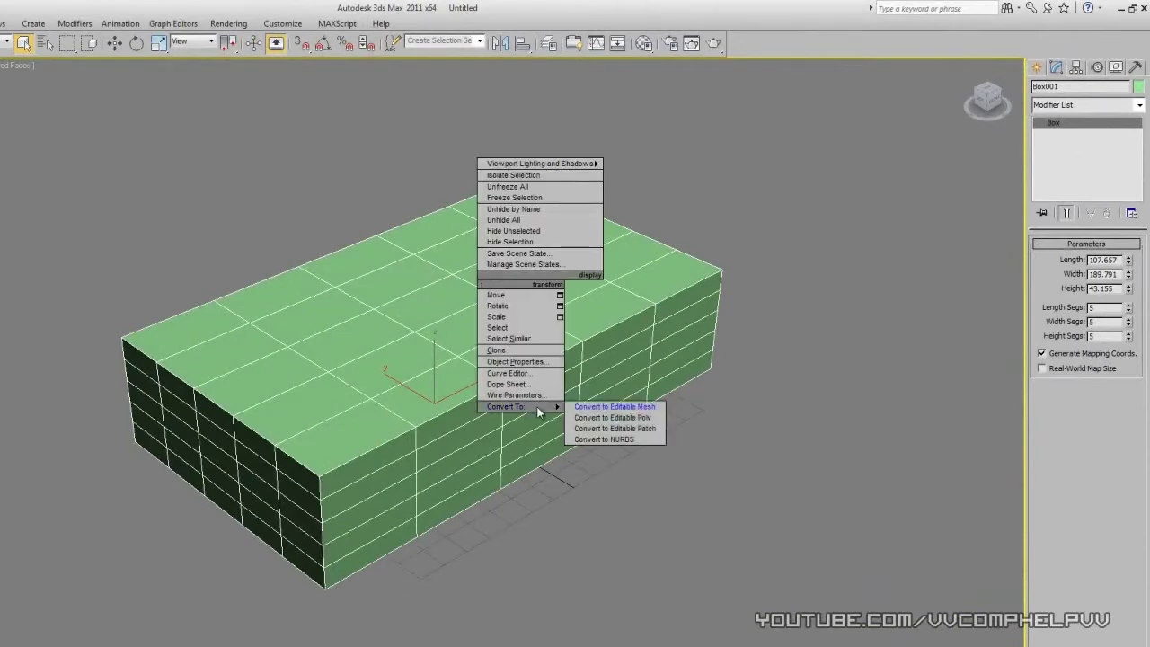
{"action": "left_click", "coordinate": [603, 408]}
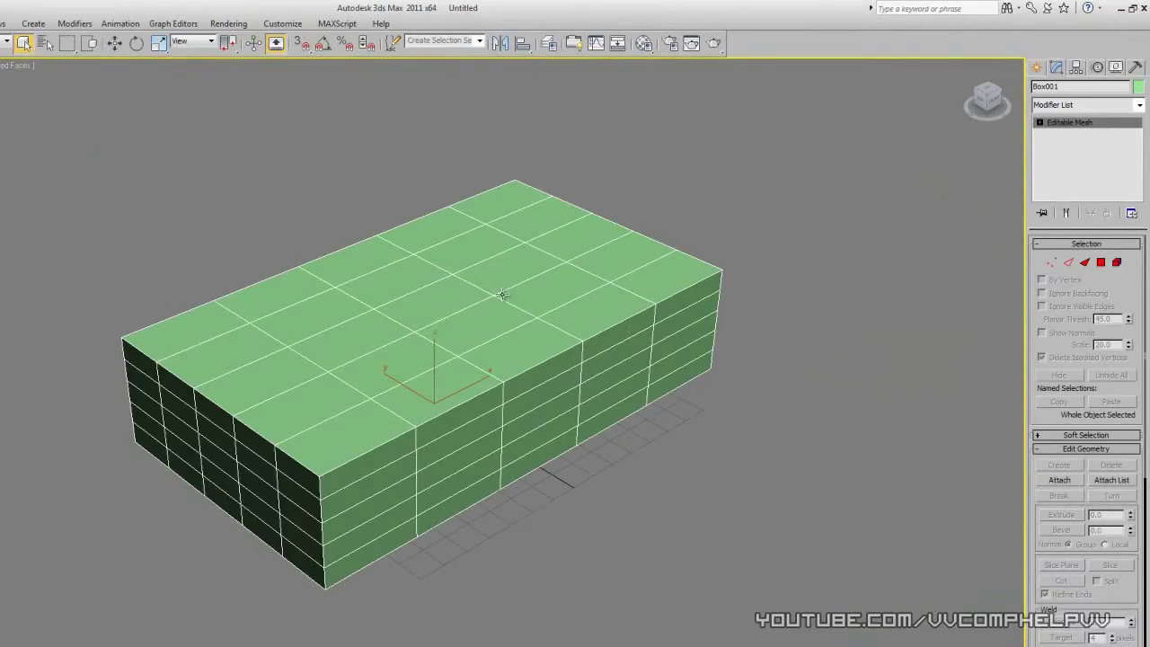
Select the vertices around the box's far top corner at Vertex level and try to move them upward
{"action": "left_click", "coordinate": [1039, 122]}
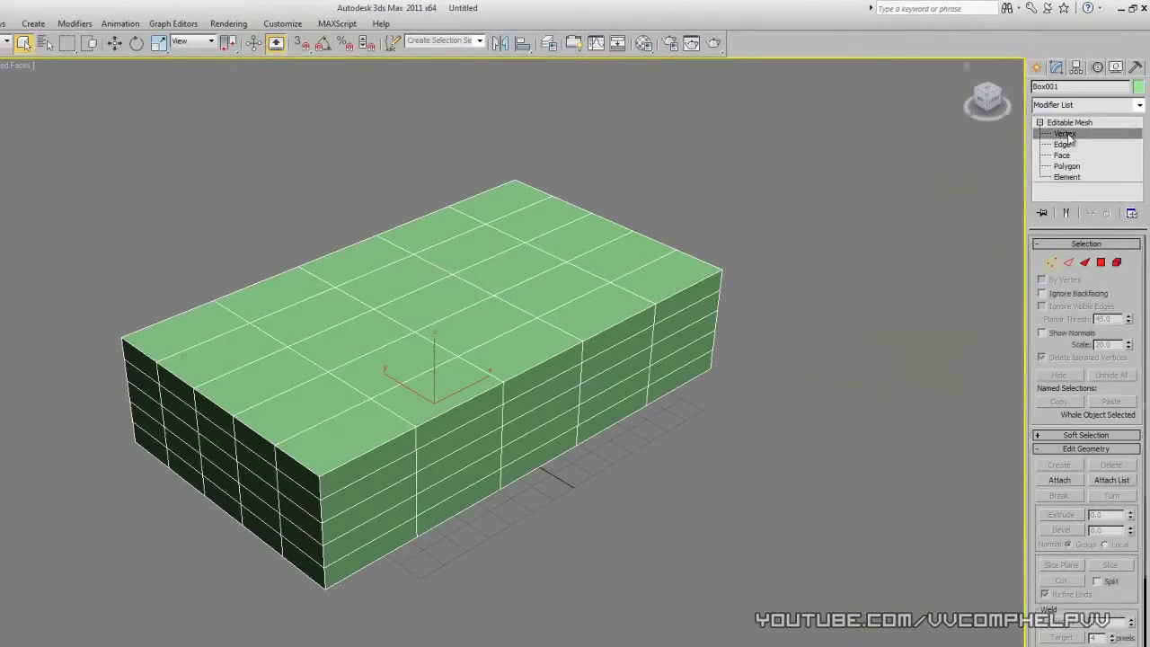
{"action": "left_click", "coordinate": [1065, 132]}
{"action": "left_click_drag", "start_coordinate": [697, 163], "coordinate": [490, 235]}
{"action": "key", "text": "w"}
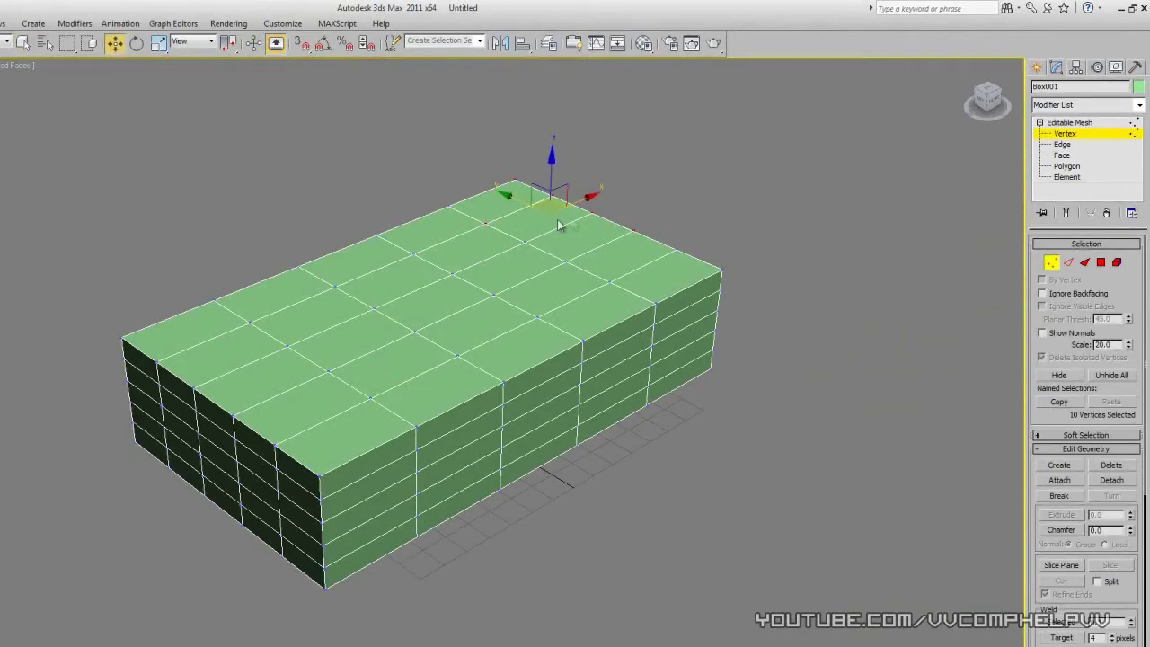
{"action": "left_click_drag", "start_coordinate": [557, 194], "coordinate": [535, 146]}
{"action": "right_click", "coordinate": [536, 145]}
At Polygon level, extrude the central polygon of the box's long front side outward
{"action": "mouse_move", "coordinate": [727, 346]}
{"action": "middle_mouse_down", "text": "alt"}
{"action": "mouse_move", "coordinate": [685, 357]}
{"action": "mouse_move", "coordinate": [653, 333]}
{"action": "mouse_move", "coordinate": [662, 353]}
{"action": "mouse_move", "coordinate": [645, 363]}
{"action": "mouse_move", "coordinate": [583, 352]}
{"action": "mouse_move", "coordinate": [616, 404]}
{"action": "mouse_move", "coordinate": [585, 392]}
{"action": "mouse_move", "coordinate": [574, 370]}
{"action": "mouse_move", "coordinate": [557, 395]}
{"action": "middle_mouse_up", "text": "alt"}
{"action": "left_click", "coordinate": [1067, 167]}
{"action": "left_click", "coordinate": [245, 399]}
{"action": "left_click", "coordinate": [315, 398], "text": "ctrl"}
{"action": "left_click", "coordinate": [401, 400], "text": "ctrl"}
{"action": "left_click", "coordinate": [441, 403]}
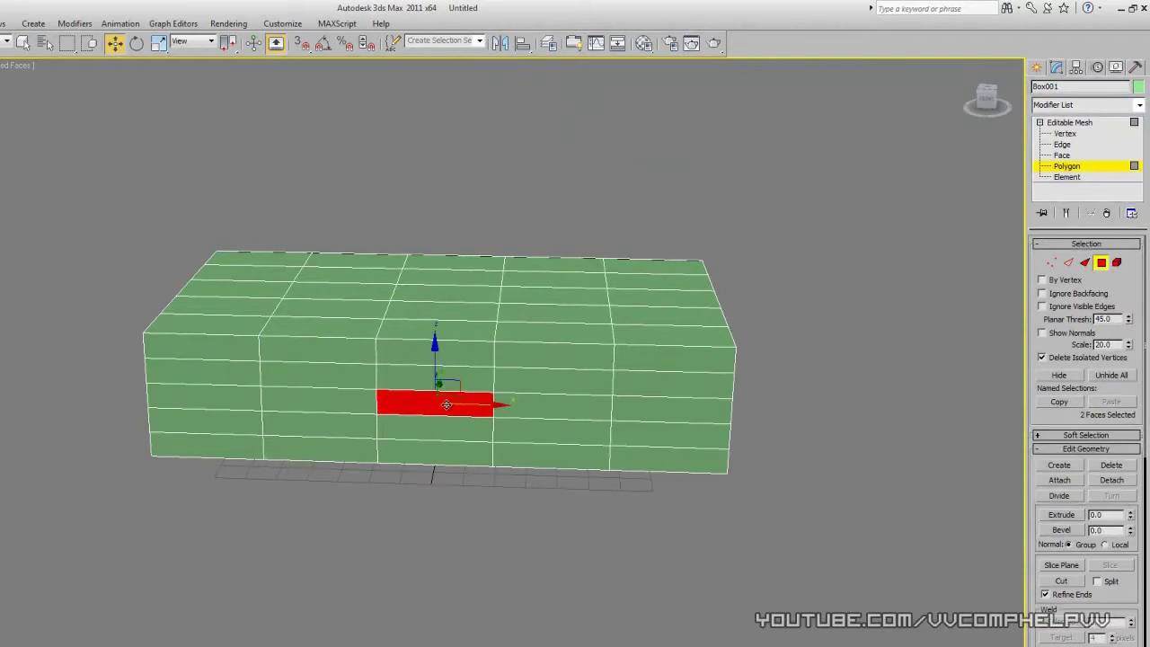
{"action": "left_click_drag", "start_coordinate": [1038, 344], "coordinate": [1046, 524]}
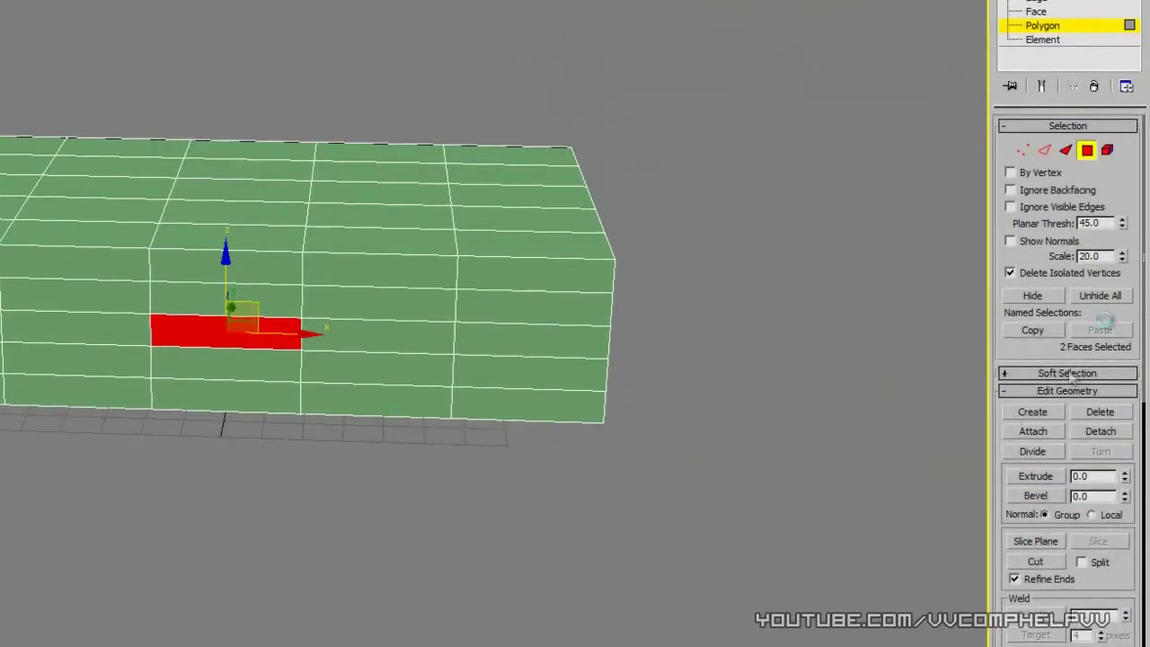
{"action": "scroll", "coordinate": [1039, 350], "scroll_direction": "down", "scroll_amount": 2}
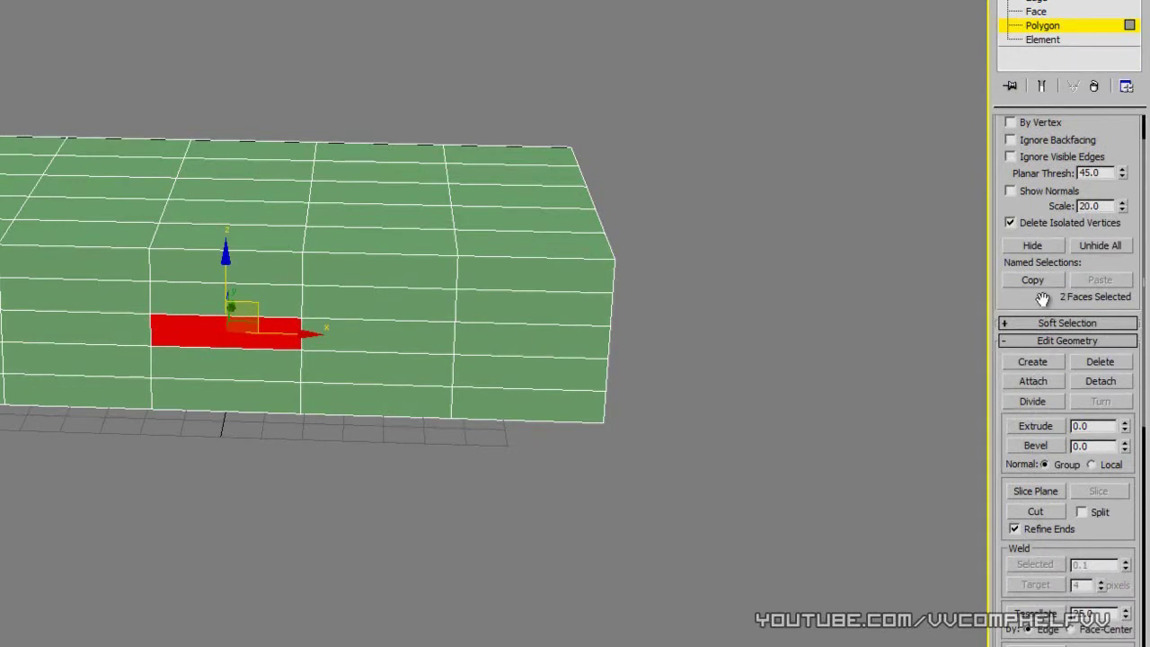
{"action": "scroll", "coordinate": [1040, 307], "scroll_direction": "up", "scroll_amount": 2}
{"action": "scroll", "coordinate": [1038, 466], "scroll_direction": "down", "scroll_amount": 5}
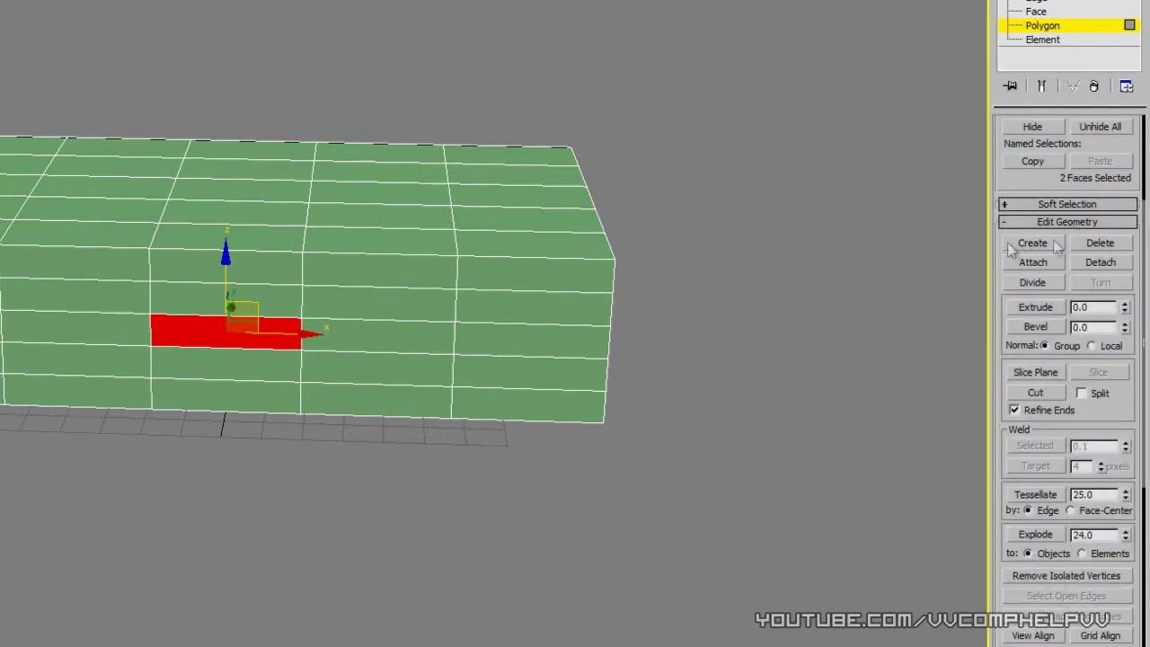
{"action": "left_click_drag", "start_coordinate": [1124, 306], "coordinate": [1095, 137]}
Move the end face of the extruded block down to a Z of about 10.47 so the block slopes downward
{"action": "middle_click_drag", "start_coordinate": [466, 200], "coordinate": [462, 249], "text": "alt"}
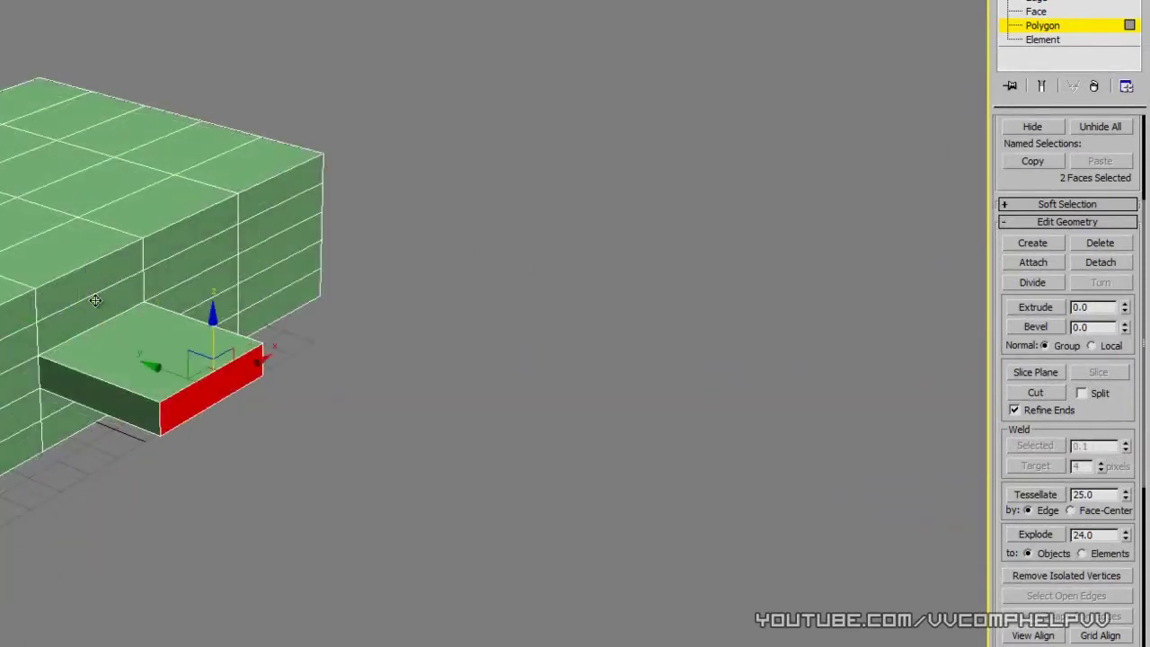
{"action": "mouse_move", "coordinate": [214, 349]}
{"action": "left_mouse_down"}
{"action": "mouse_move", "coordinate": [214, 241]}
{"action": "mouse_move", "coordinate": [222, 395]}
{"action": "mouse_move", "coordinate": [220, 263]}
{"action": "mouse_move", "coordinate": [219, 357]}
{"action": "left_mouse_up"}
{"action": "middle_click_drag", "start_coordinate": [352, 391], "coordinate": [330, 344], "text": "alt"}
{"action": "middle_click_drag", "start_coordinate": [193, 374], "coordinate": [539, 433], "text": "alt"}
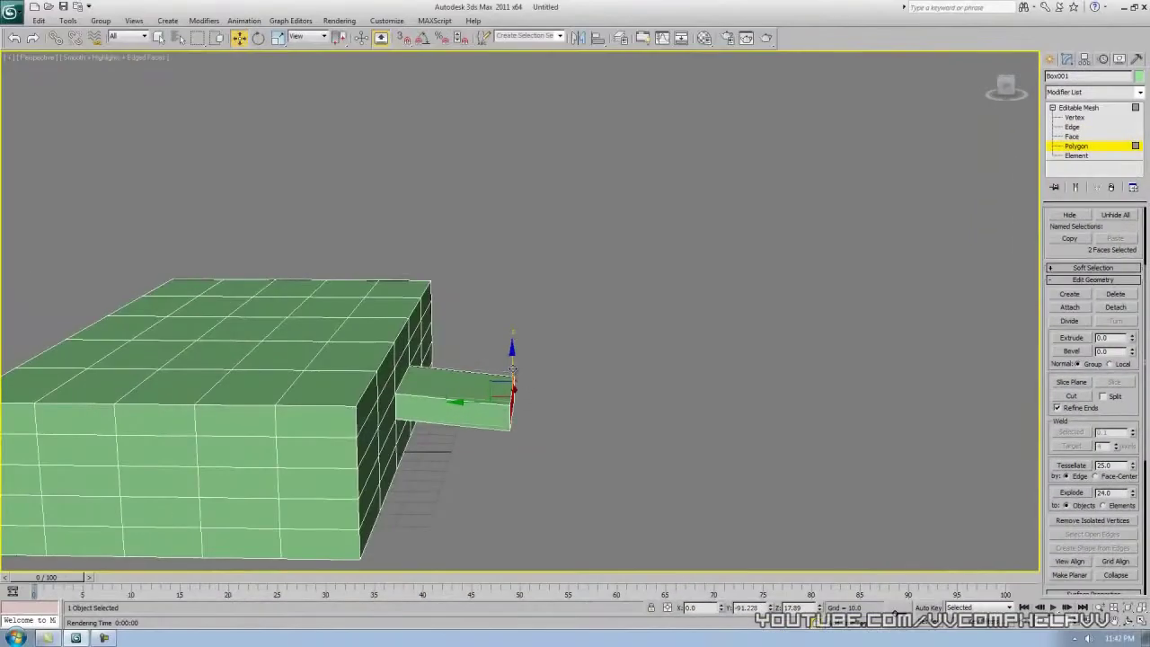
{"action": "left_click_drag", "start_coordinate": [513, 368], "coordinate": [534, 368]}
Extrude the sloped block's end face outward to add a second segment
{"action": "middle_click_drag", "start_coordinate": [634, 387], "coordinate": [506, 425], "text": "alt"}
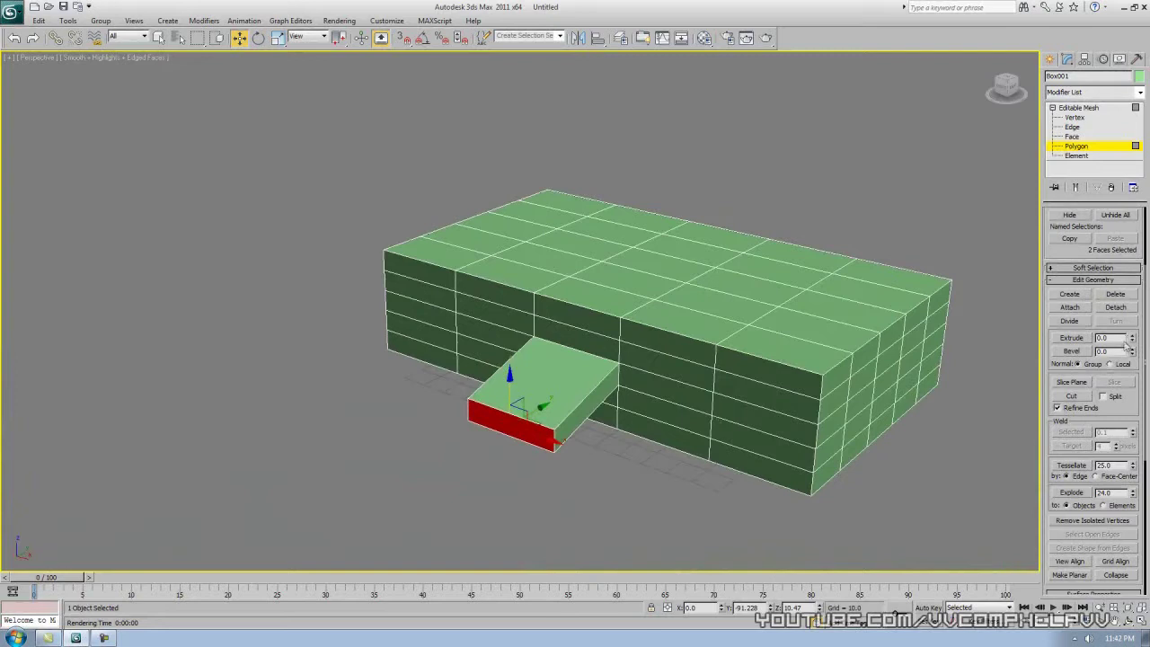
{"action": "left_click", "coordinate": [1085, 339]}
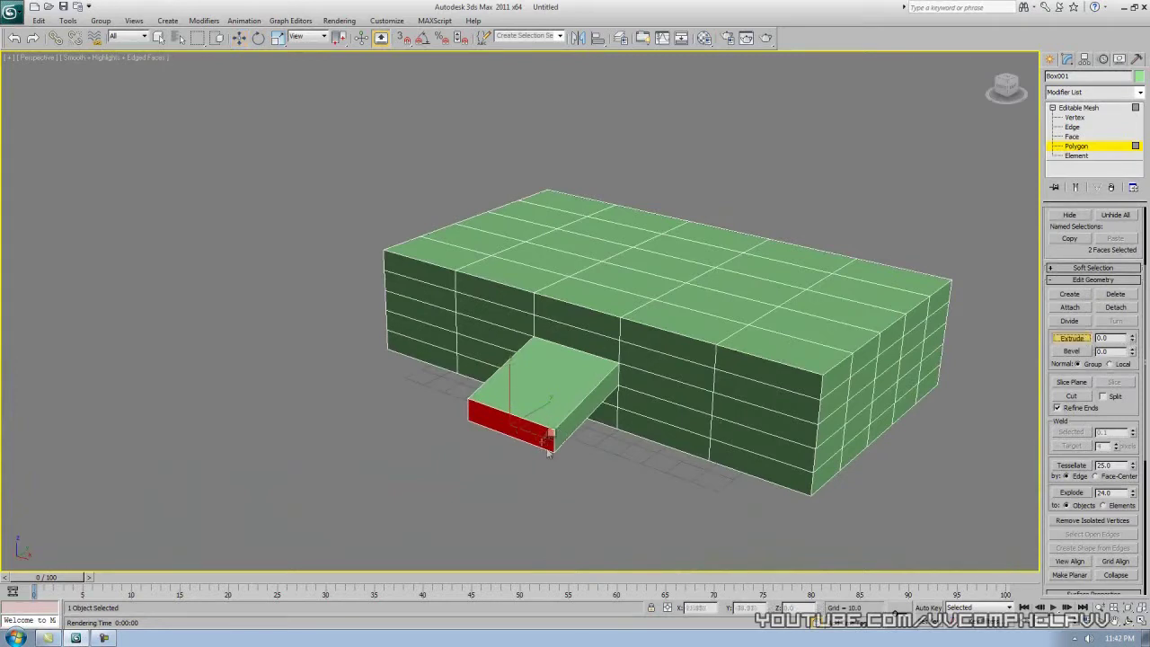
{"action": "left_click_drag", "start_coordinate": [545, 431], "coordinate": [557, 248]}
Extrude two polygons from adjacent columns on the box's short side outward, one after the other
{"action": "middle_click_drag", "start_coordinate": [575, 472], "coordinate": [571, 431], "text": "alt"}
{"action": "mouse_move", "coordinate": [735, 490]}
{"action": "middle_mouse_down", "text": "alt"}
{"action": "mouse_move", "coordinate": [695, 474]}
{"action": "mouse_move", "coordinate": [637, 480]}
{"action": "mouse_move", "coordinate": [697, 519]}
{"action": "mouse_move", "coordinate": [824, 505]}
{"action": "mouse_move", "coordinate": [866, 485]}
{"action": "mouse_move", "coordinate": [677, 413]}
{"action": "mouse_move", "coordinate": [742, 494]}
{"action": "middle_mouse_up", "text": "alt"}
{"action": "left_click", "coordinate": [677, 412]}
{"action": "left_click_drag", "start_coordinate": [655, 399], "coordinate": [663, 277]}
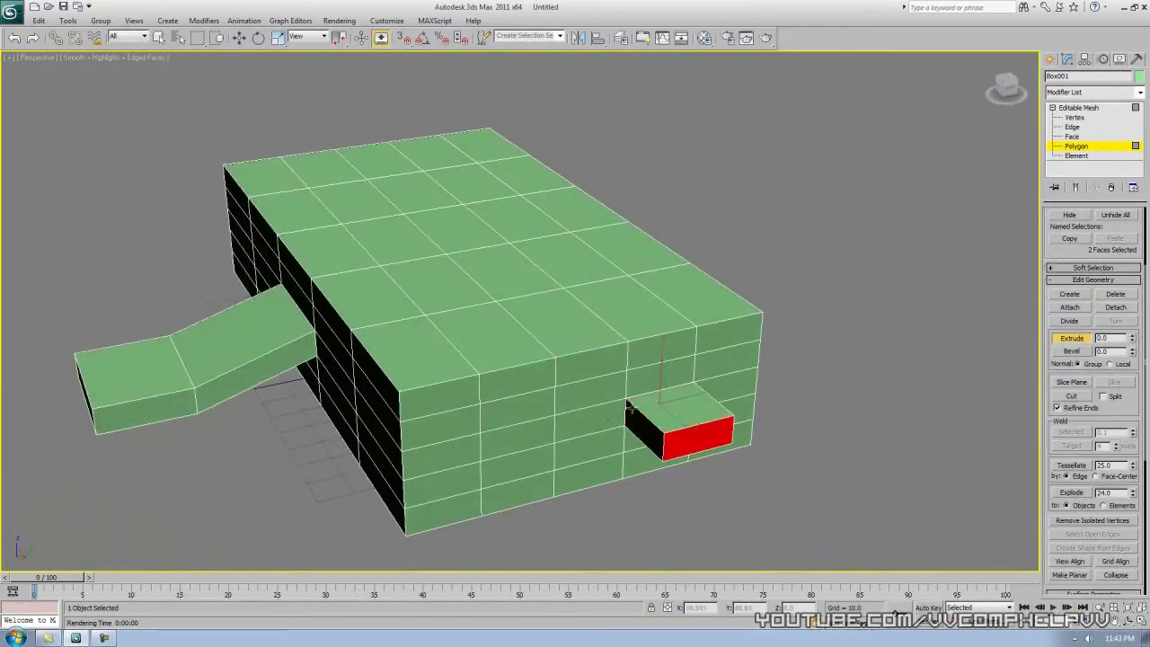
{"action": "left_click", "coordinate": [620, 383]}
{"action": "left_click_drag", "start_coordinate": [612, 382], "coordinate": [610, 274]}
{"action": "key", "text": "w"}
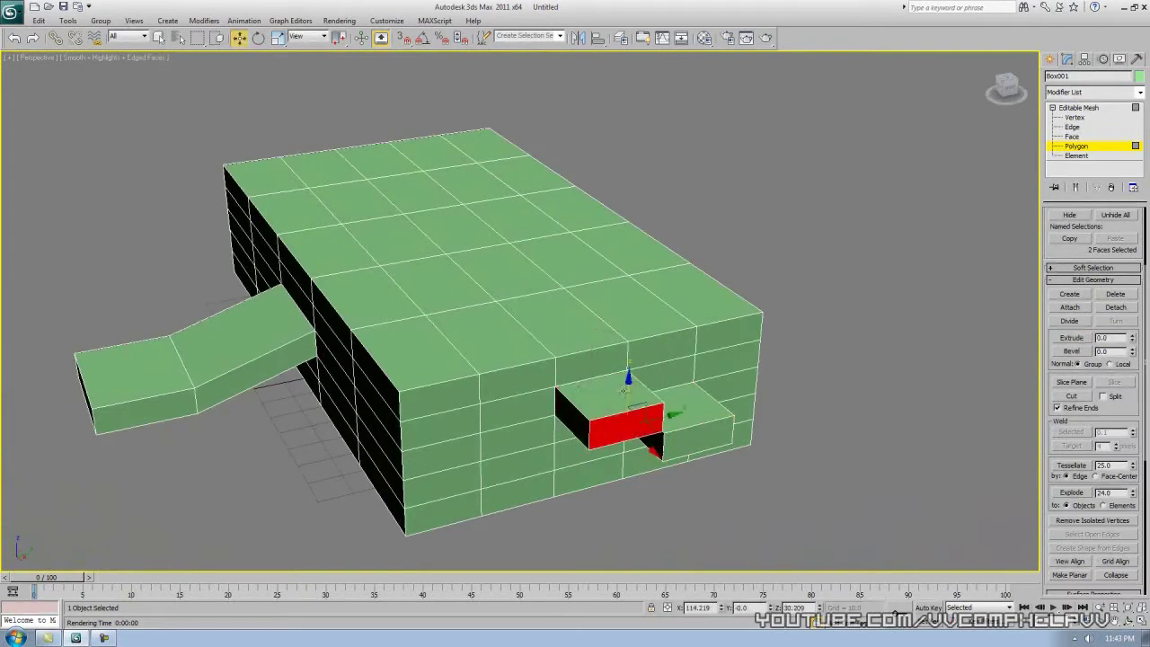
Select three polygons in a row along the middle of the box's top and extrude them upward together
{"action": "left_click", "coordinate": [550, 325]}
{"action": "left_click", "coordinate": [457, 229], "text": "ctrl"}
{"action": "left_click", "coordinate": [506, 276], "text": "ctrl"}
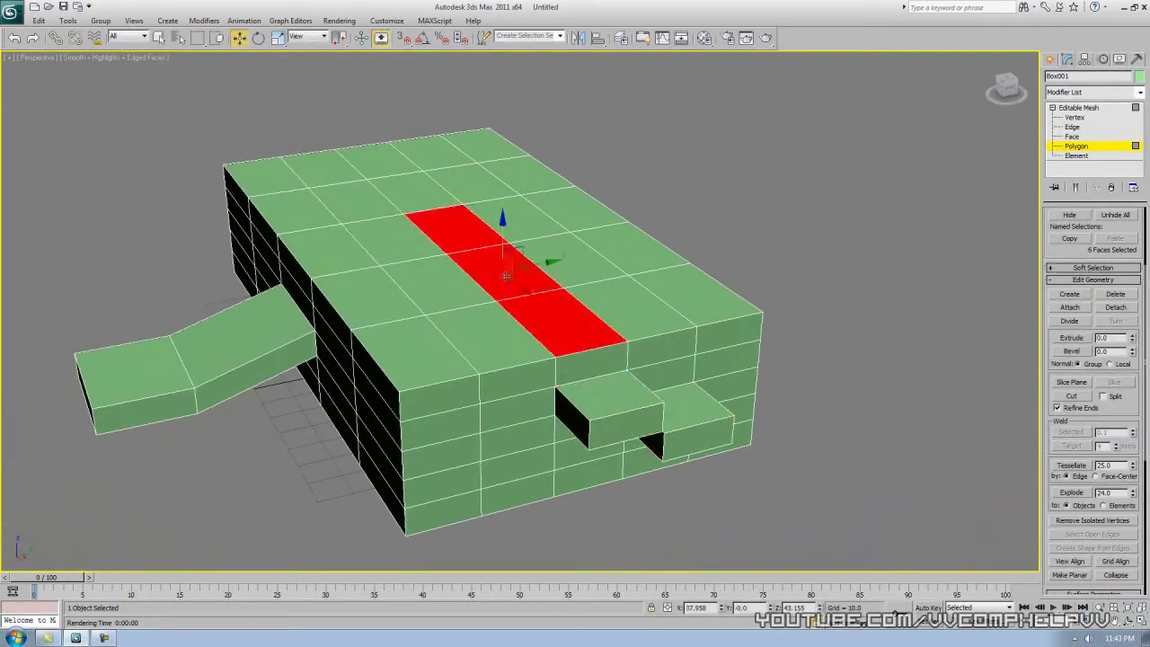
{"action": "right_click", "coordinate": [501, 274]}
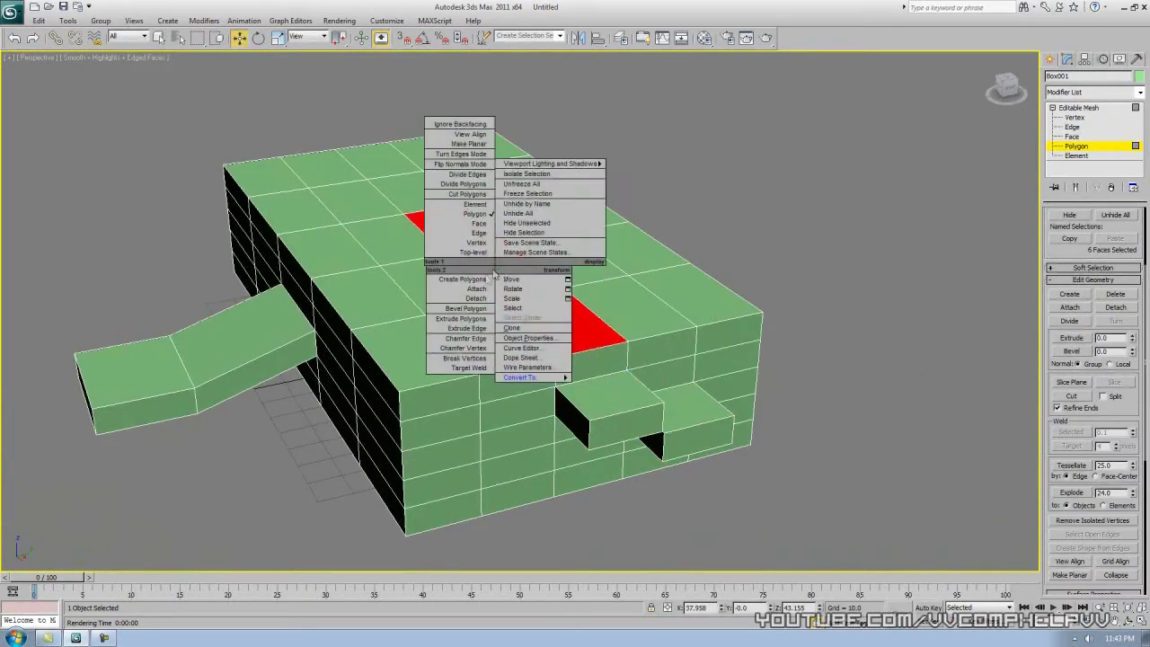
{"action": "left_click", "coordinate": [461, 318]}
{"action": "left_click_drag", "start_coordinate": [495, 262], "coordinate": [486, 144]}
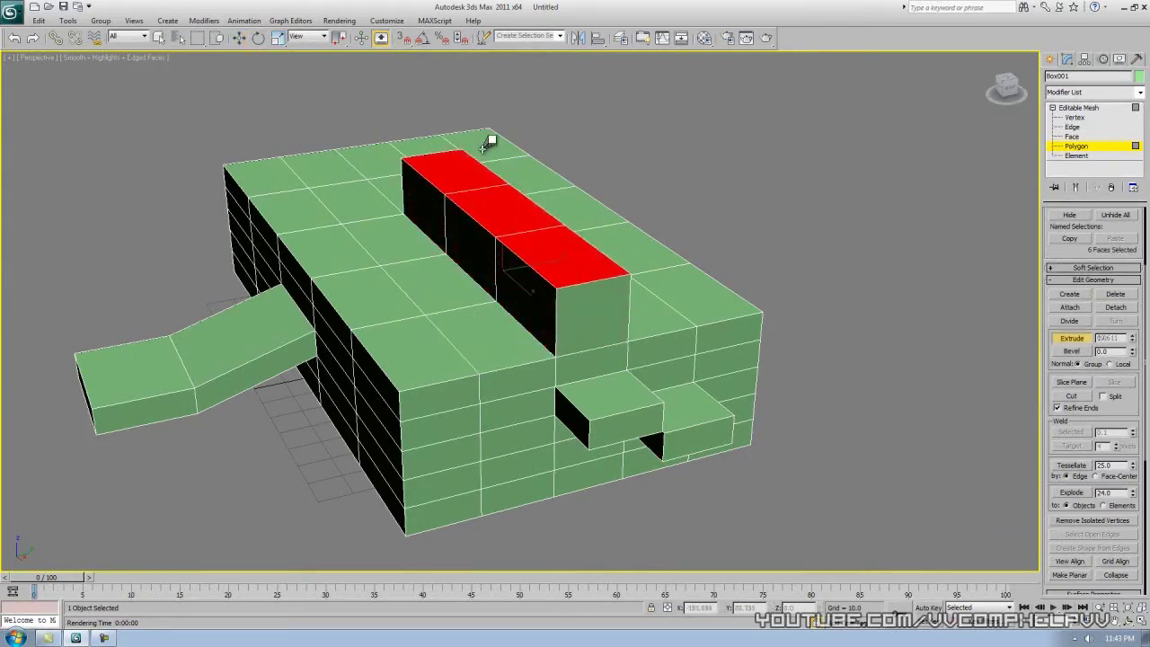
Select the three side polygons along one long side of the raised block and extrude them outward
{"action": "middle_click_drag", "start_coordinate": [549, 240], "coordinate": [615, 226], "text": "alt"}
{"action": "left_click", "coordinate": [492, 240]}
{"action": "left_click", "coordinate": [386, 245], "text": "ctrl"}
{"action": "left_click", "coordinate": [633, 250]}
{"action": "left_click", "coordinate": [526, 263], "text": "ctrl"}
{"action": "left_click", "coordinate": [411, 258], "text": "ctrl"}
{"action": "left_click_drag", "start_coordinate": [1132, 338], "coordinate": [1131, 248]}
Move the three extruded side polygons upward to form a flared wing
{"action": "middle_click_drag", "start_coordinate": [620, 269], "coordinate": [637, 317], "text": "alt"}
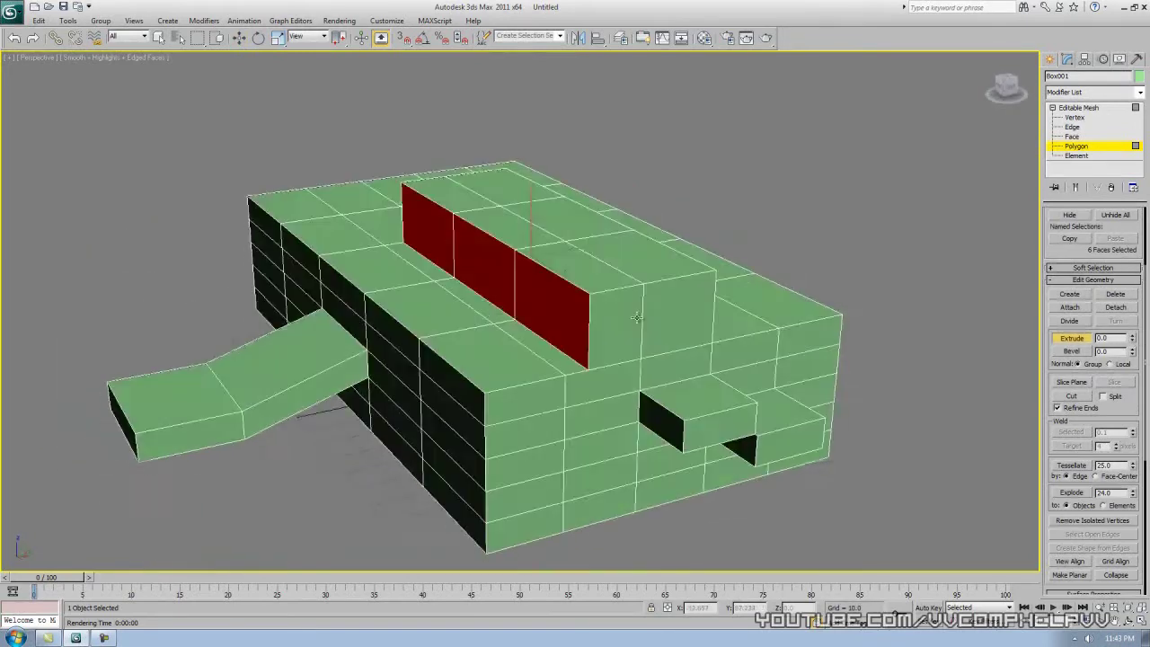
{"action": "key", "text": "w"}
{"action": "left_click_drag", "start_coordinate": [482, 232], "coordinate": [482, 182]}
Extrude the three polygons on the raised block's opposite long side outward and move them upward as a matching wing
{"action": "middle_click_drag", "start_coordinate": [485, 207], "coordinate": [831, 269], "text": "alt"}
{"action": "middle_click_drag", "start_coordinate": [495, 270], "coordinate": [606, 289], "text": "alt"}
{"action": "left_click", "coordinate": [354, 308]}
{"action": "left_click", "coordinate": [458, 313], "text": "ctrl"}
{"action": "left_click", "coordinate": [561, 317], "text": "ctrl"}
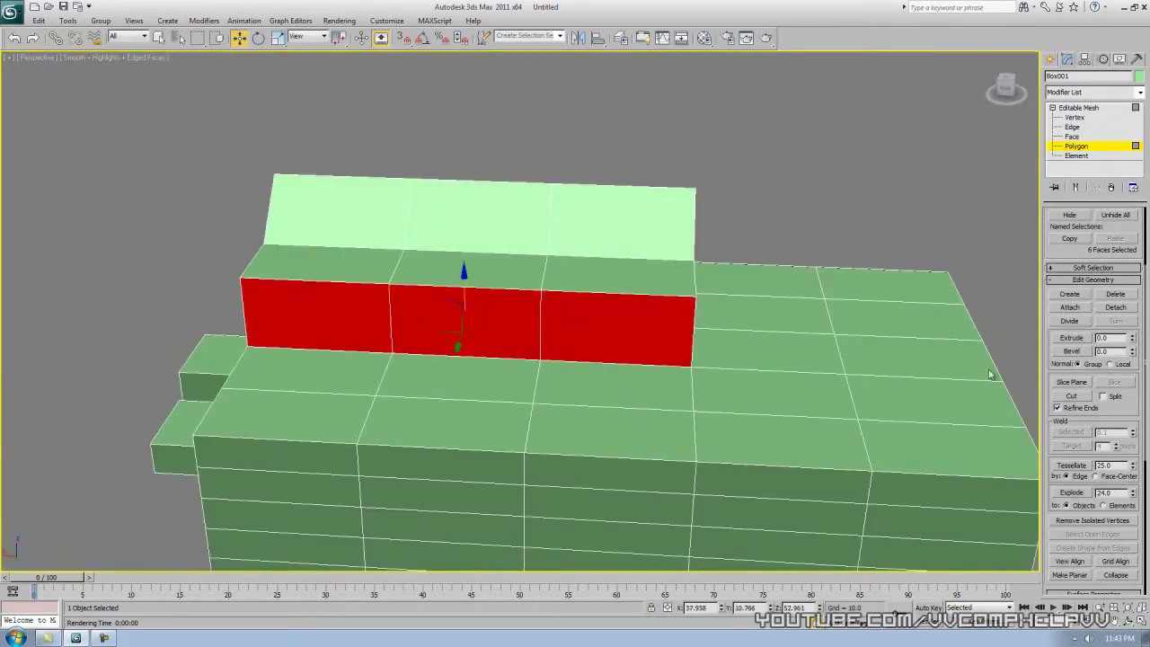
{"action": "left_click_drag", "start_coordinate": [1132, 338], "coordinate": [1125, 252]}
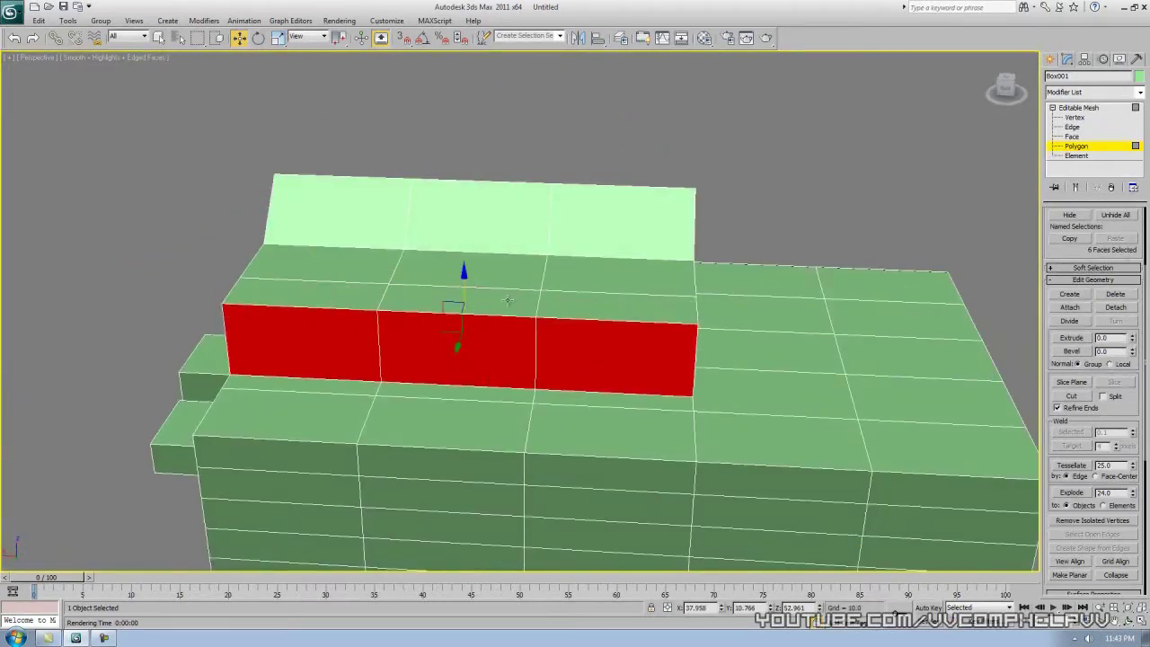
{"action": "left_click_drag", "start_coordinate": [452, 315], "coordinate": [452, 267]}
Extrude the end polygon between the two wings inward to hollow that end of the raised block, and clear the selection
{"action": "middle_click_drag", "start_coordinate": [452, 266], "coordinate": [631, 313], "text": "alt"}
{"action": "left_click", "coordinate": [478, 372]}
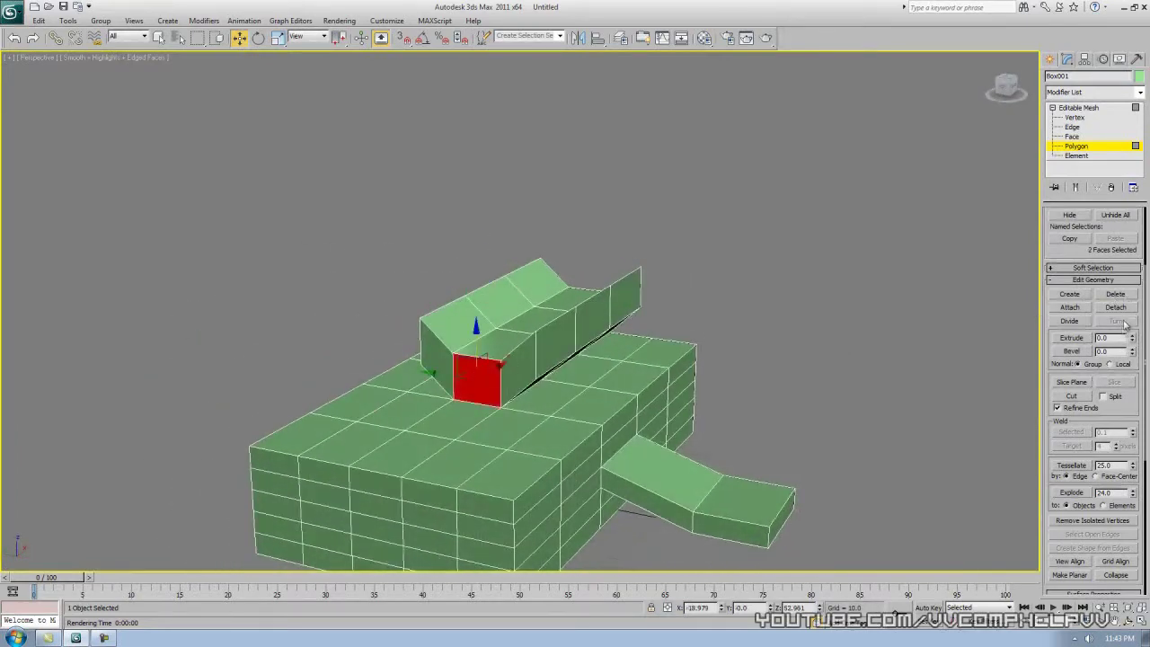
{"action": "left_click_drag", "start_coordinate": [1132, 381], "coordinate": [1132, 441]}
{"action": "middle_click_drag", "start_coordinate": [726, 432], "coordinate": [664, 417], "text": "alt"}
{"action": "left_click", "coordinate": [798, 370]}
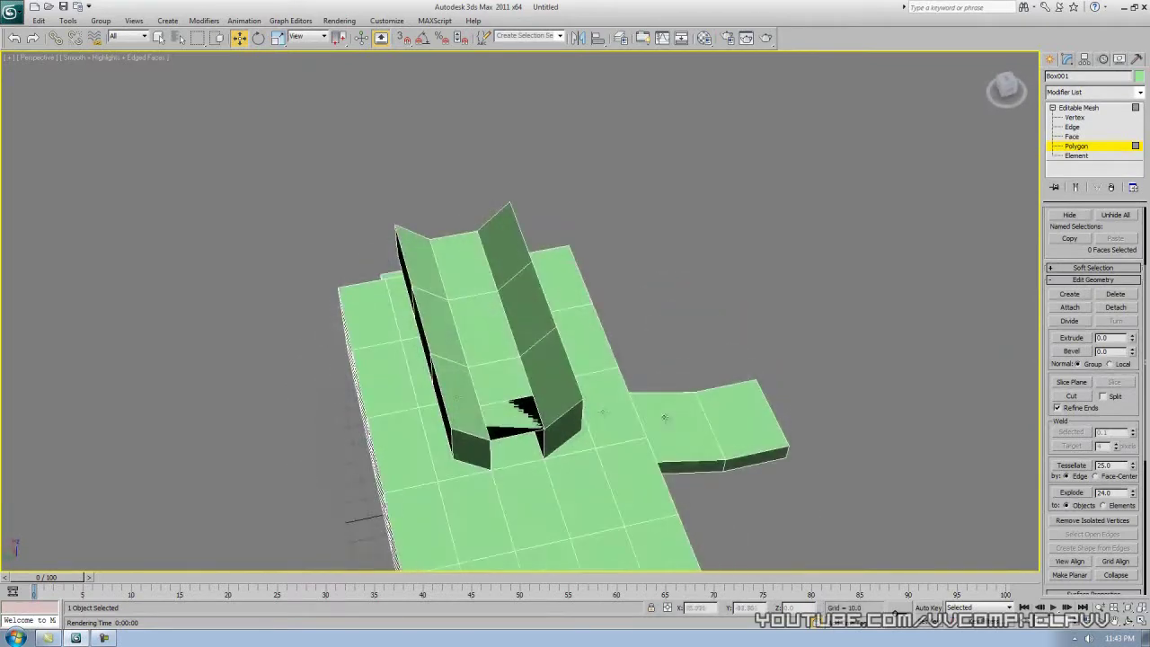
Select the polygon at the raised block's opposite end, above the two small extruded blocks
{"action": "middle_click_drag", "start_coordinate": [530, 426], "coordinate": [474, 441], "text": "alt"}
{"action": "left_click", "coordinate": [482, 439]}
{"action": "middle_click_drag", "start_coordinate": [609, 447], "coordinate": [603, 359], "text": "alt"}
{"action": "middle_click_drag", "start_coordinate": [570, 417], "coordinate": [569, 440], "text": "alt"}
{"action": "middle_click_drag", "start_coordinate": [508, 394], "coordinate": [748, 408], "text": "alt"}
{"action": "left_click", "coordinate": [489, 516]}
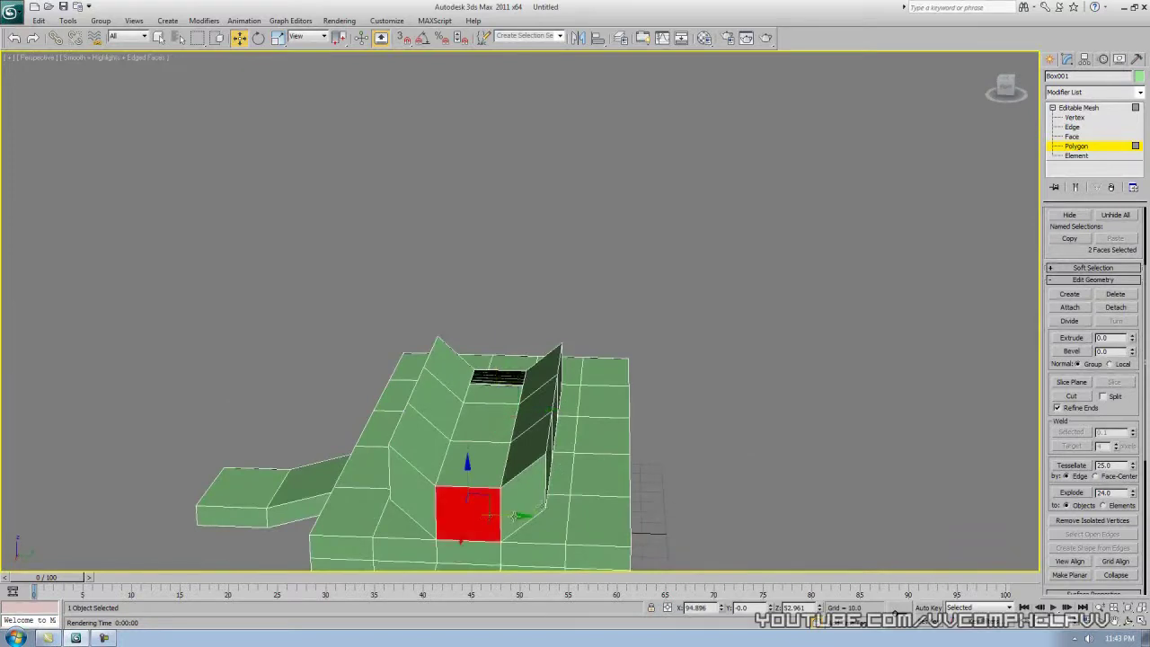
{"action": "middle_click_drag", "start_coordinate": [550, 509], "coordinate": [476, 449], "text": "alt"}
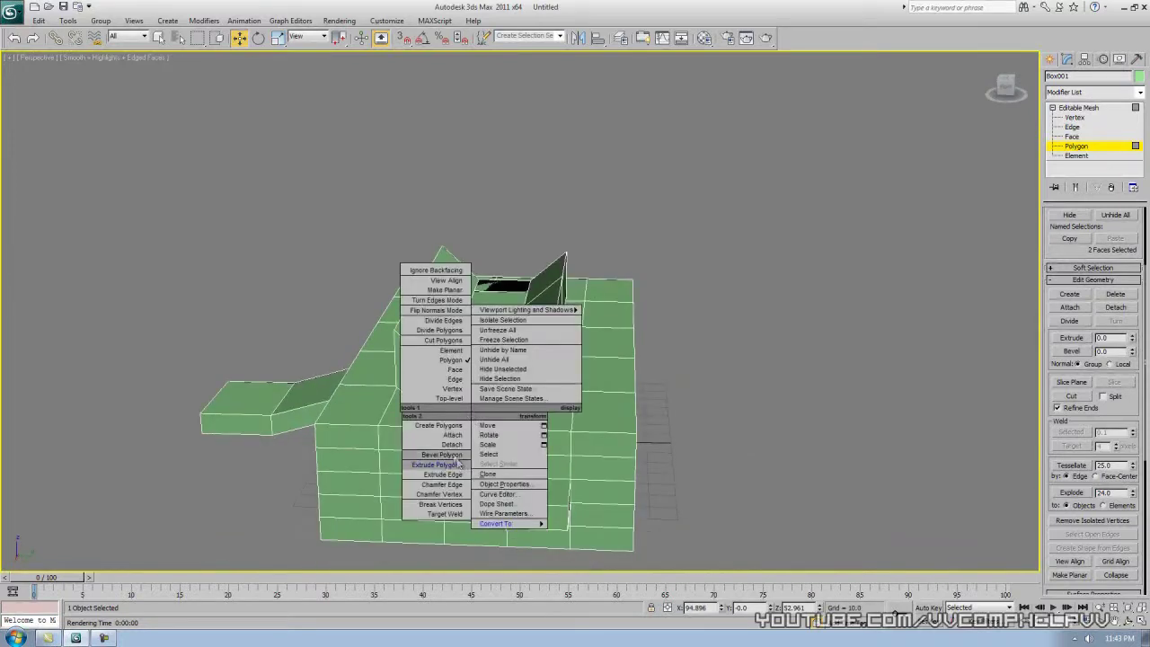
{"action": "left_click", "coordinate": [784, 339]}
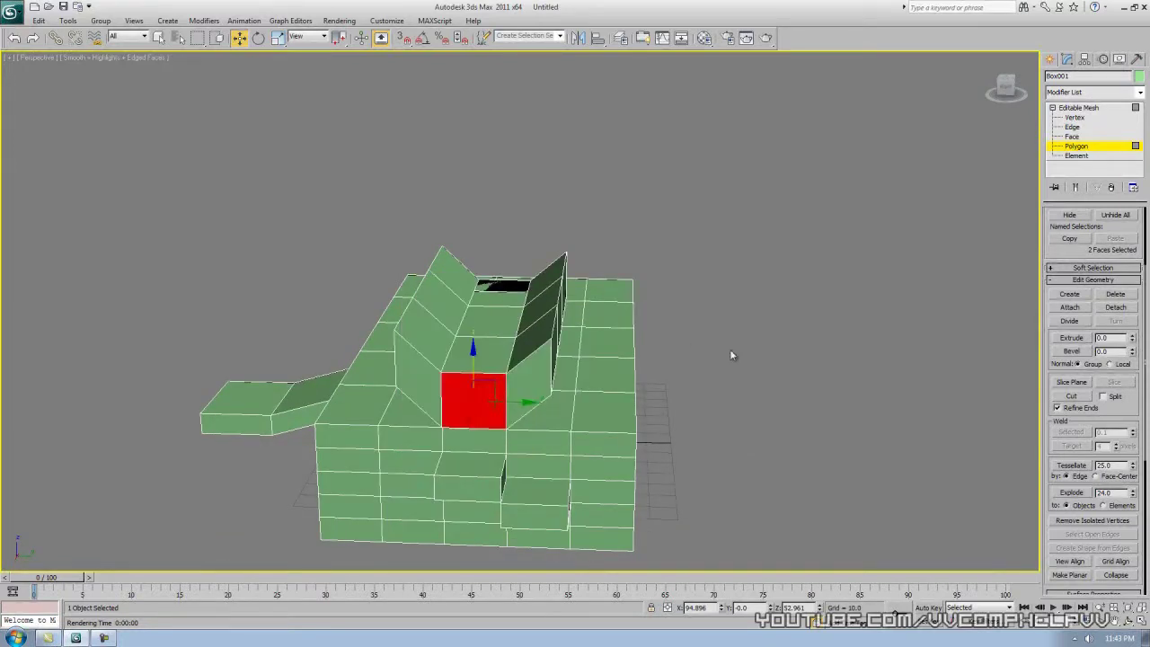
{"action": "middle_click_drag", "start_coordinate": [500, 391], "coordinate": [484, 425], "text": "alt"}
{"action": "left_click", "coordinate": [652, 428]}
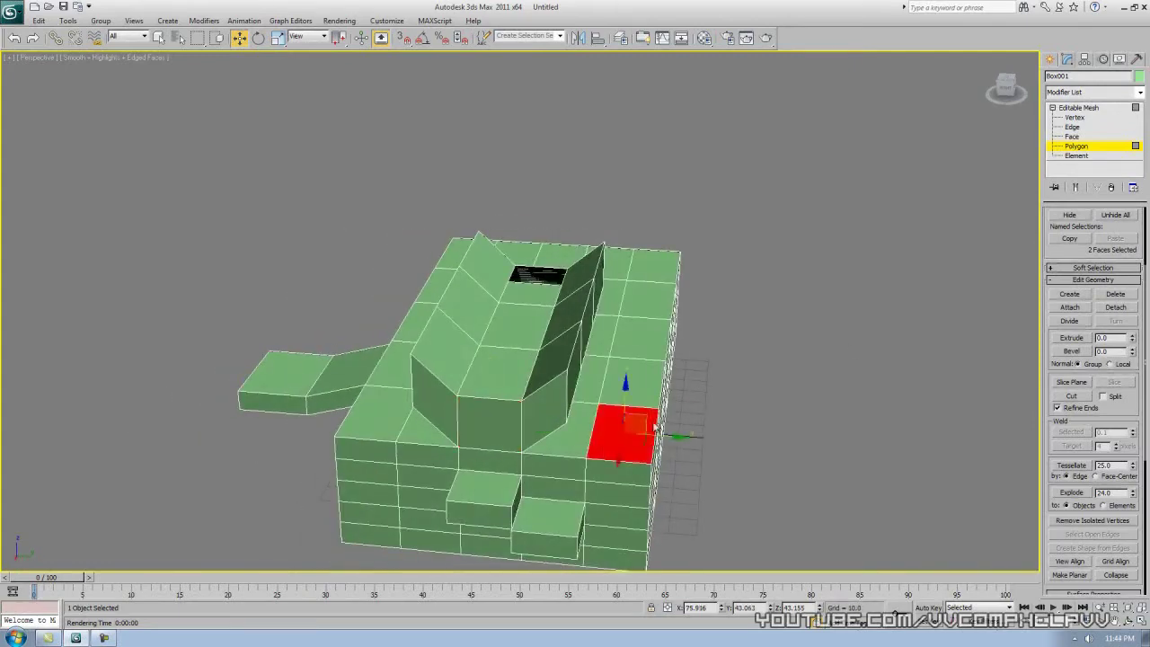
{"action": "left_click_drag", "start_coordinate": [1132, 344], "coordinate": [1121, 299]}
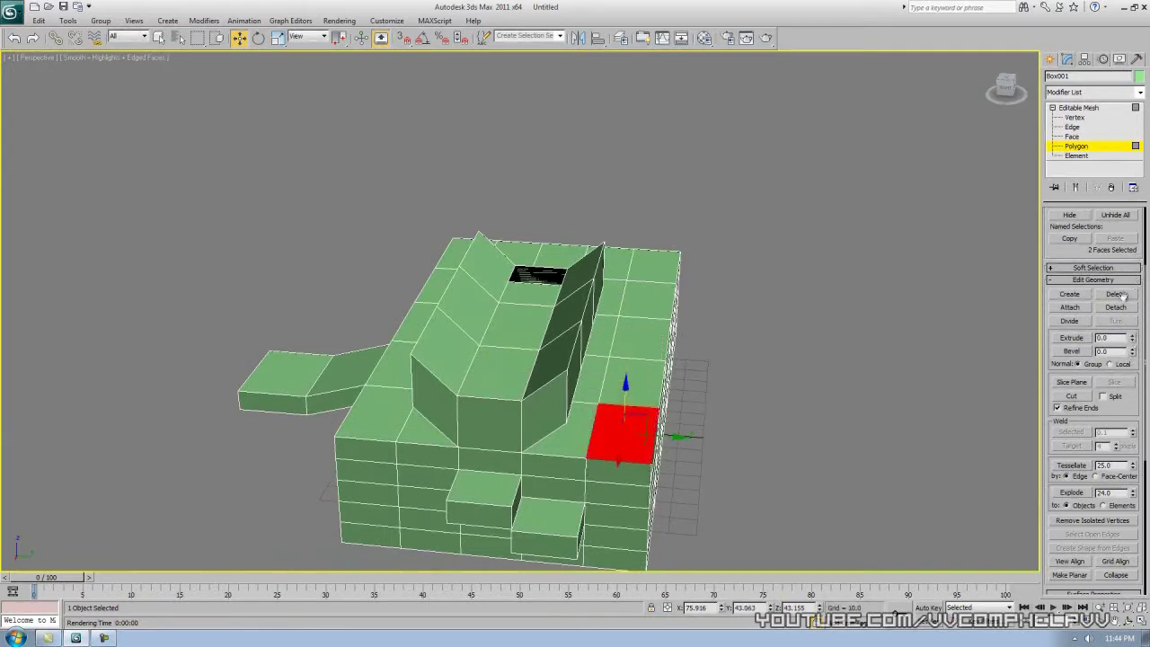
{"action": "left_click_drag", "start_coordinate": [636, 434], "coordinate": [654, 323]}
{"action": "right_click", "coordinate": [653, 322]}
{"action": "left_click", "coordinate": [845, 363]}
{"action": "right_click", "coordinate": [845, 363]}
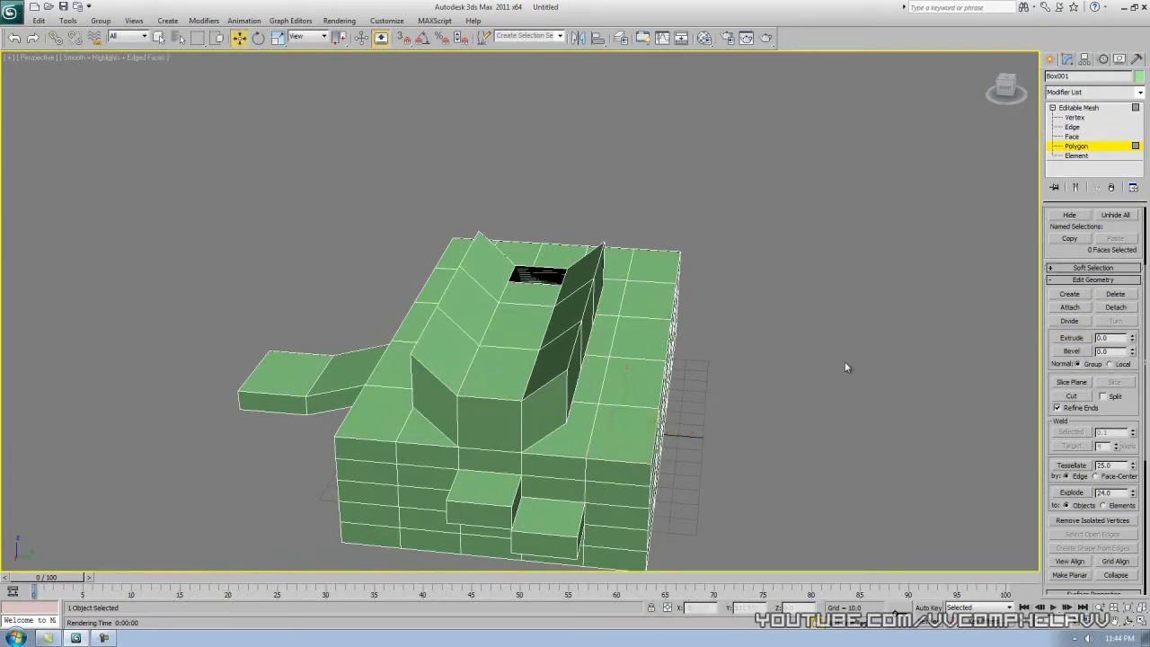
Extrude the top corner polygon upward, at the box end with the two small extruded blocks
{"action": "left_click", "coordinate": [625, 426]}
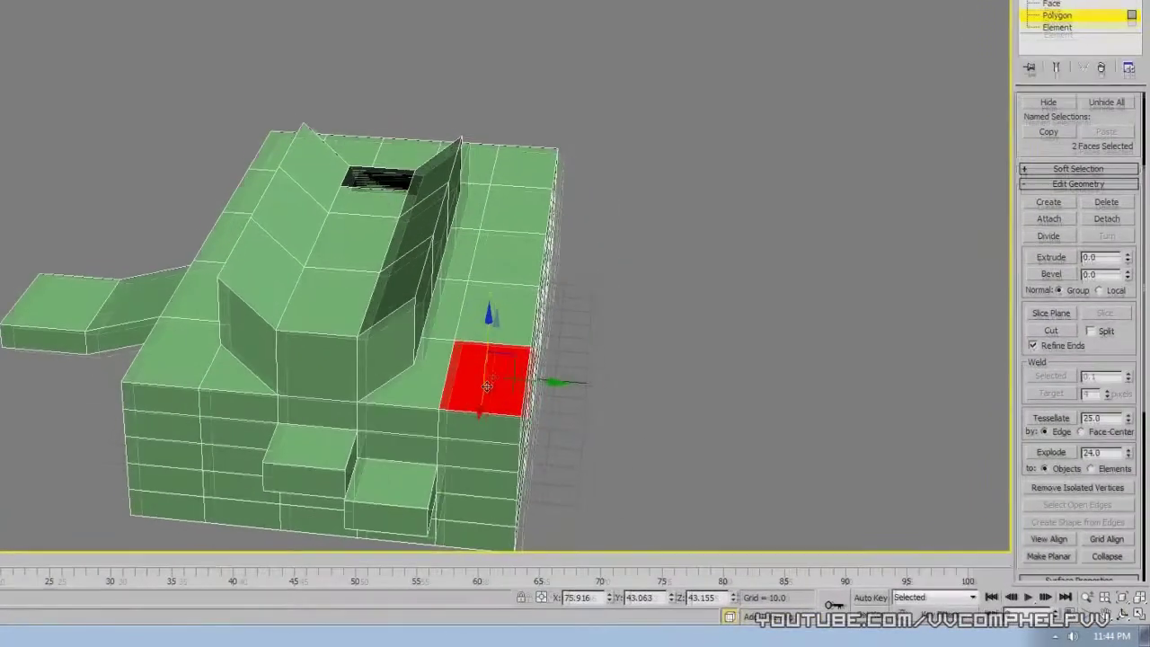
{"action": "right_click", "coordinate": [626, 439]}
{"action": "left_click", "coordinate": [609, 487]}
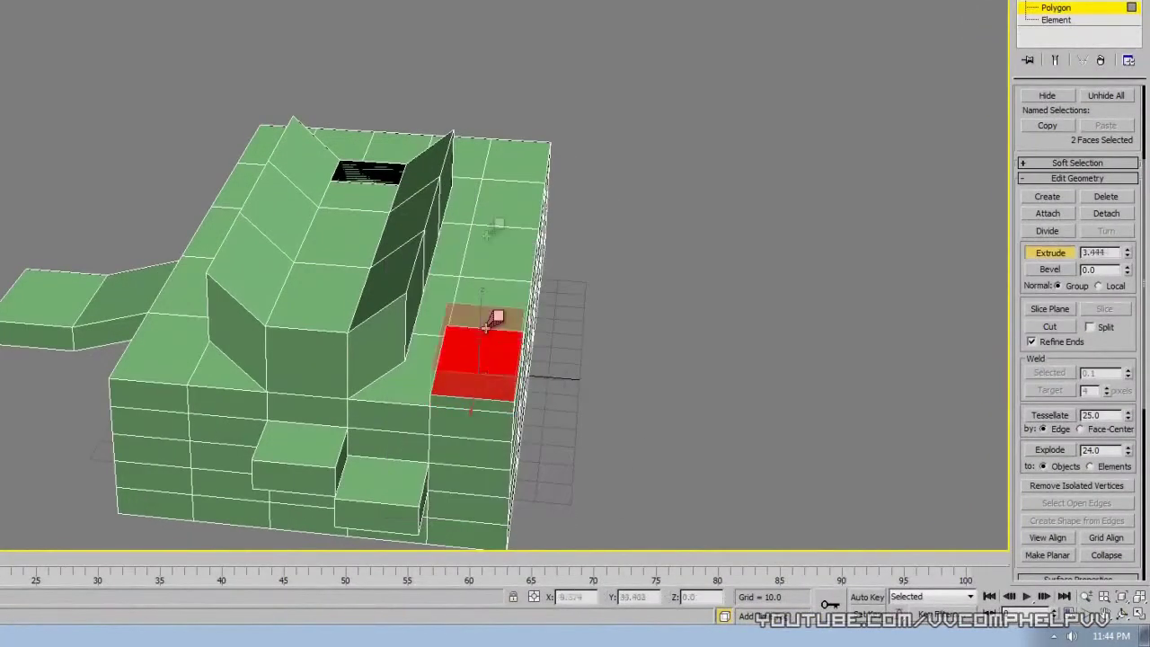
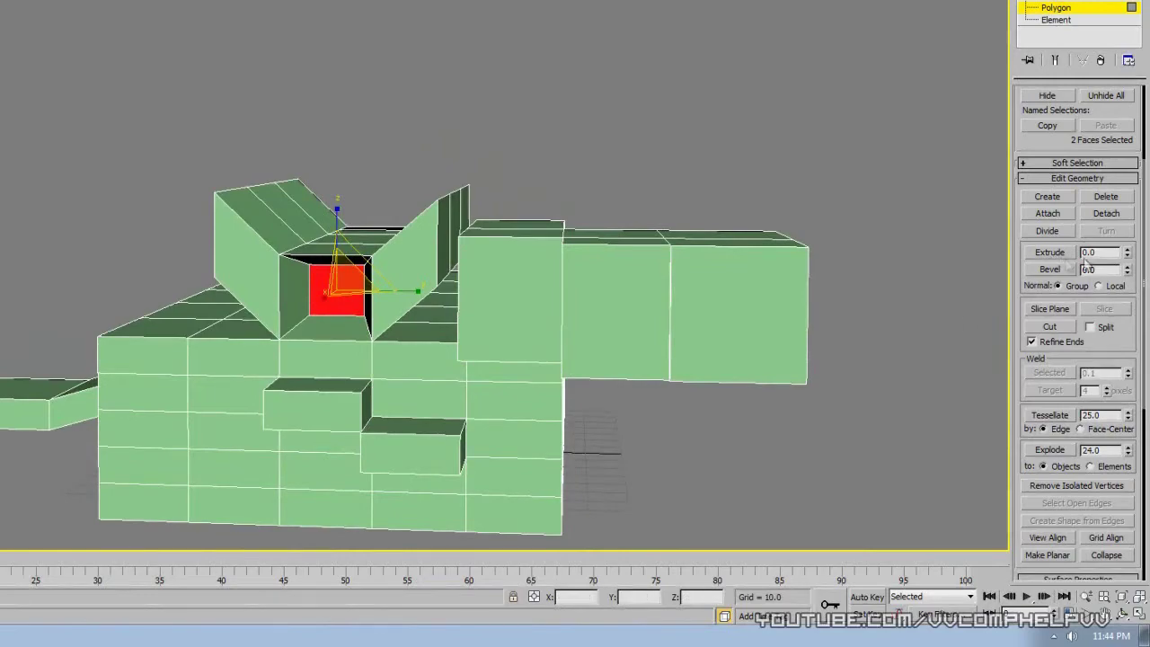
Extrude the small polygon inside the raised block's end recess outward, and scale its end polygon up
{"action": "left_click_drag", "start_coordinate": [1127, 213], "coordinate": [1105, 29]}
{"action": "middle_click_drag", "start_coordinate": [830, 72], "coordinate": [550, 178], "text": "alt"}
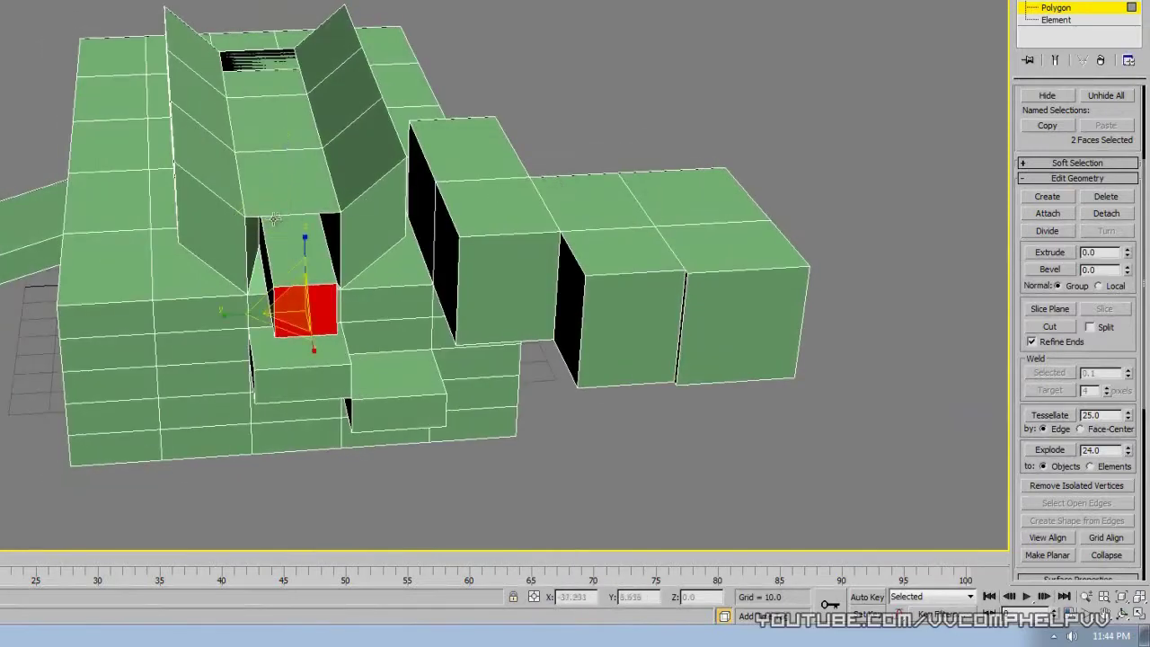
{"action": "left_click_drag", "start_coordinate": [299, 297], "coordinate": [285, 235]}
Extrude the top polygon at the middle of the box's opposite end edge upward into a block
{"action": "middle_click_drag", "start_coordinate": [285, 236], "coordinate": [452, 177], "text": "alt"}
{"action": "scroll", "coordinate": [452, 179], "scroll_direction": "down", "scroll_amount": 5}
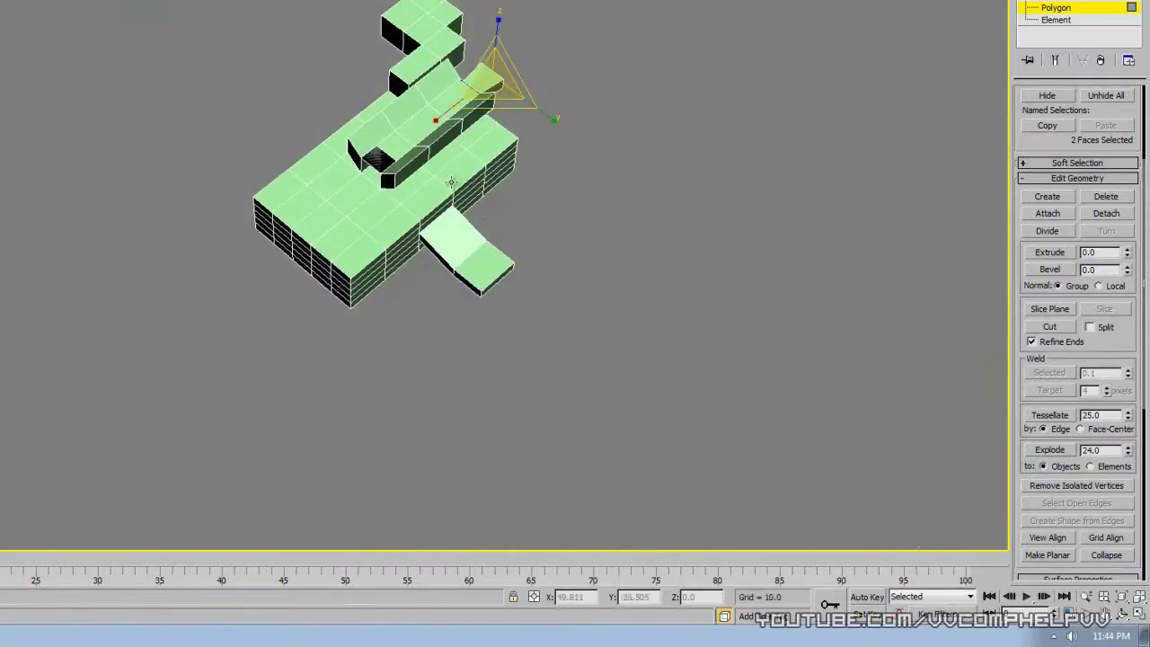
{"action": "scroll", "coordinate": [457, 174], "scroll_direction": "up", "scroll_amount": 3}
{"action": "scroll", "coordinate": [456, 173], "scroll_direction": "up", "scroll_amount": 5}
{"action": "left_click", "coordinate": [342, 234]}
{"action": "right_click", "coordinate": [338, 235]}
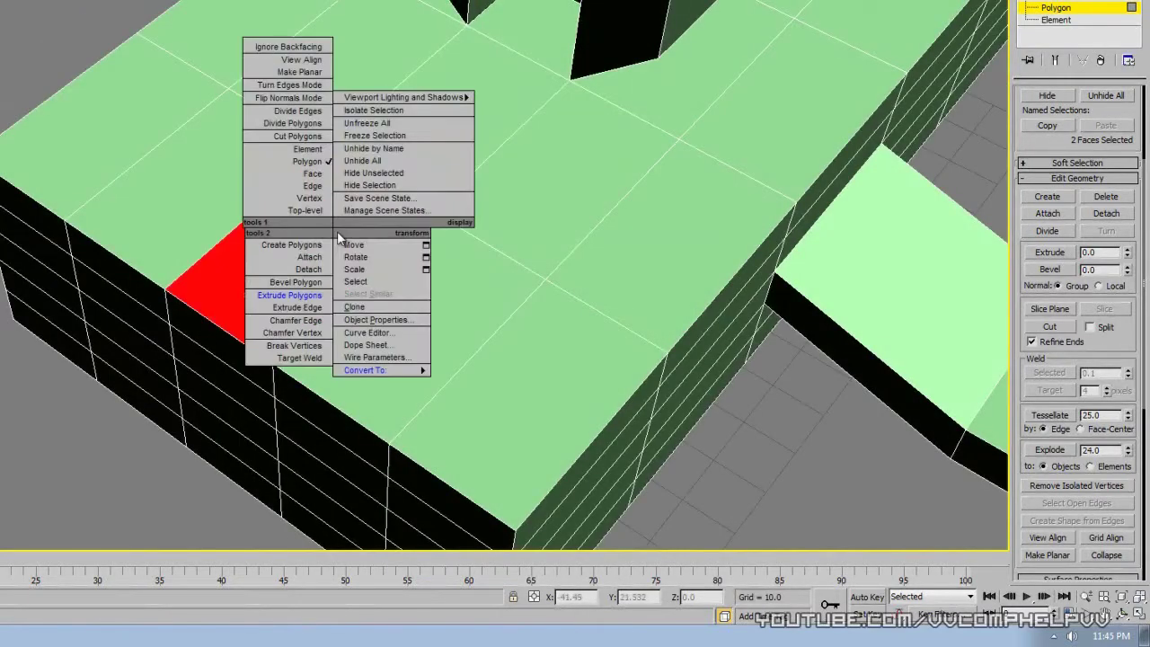
{"action": "left_click", "coordinate": [297, 283]}
{"action": "right_click", "coordinate": [310, 264]}
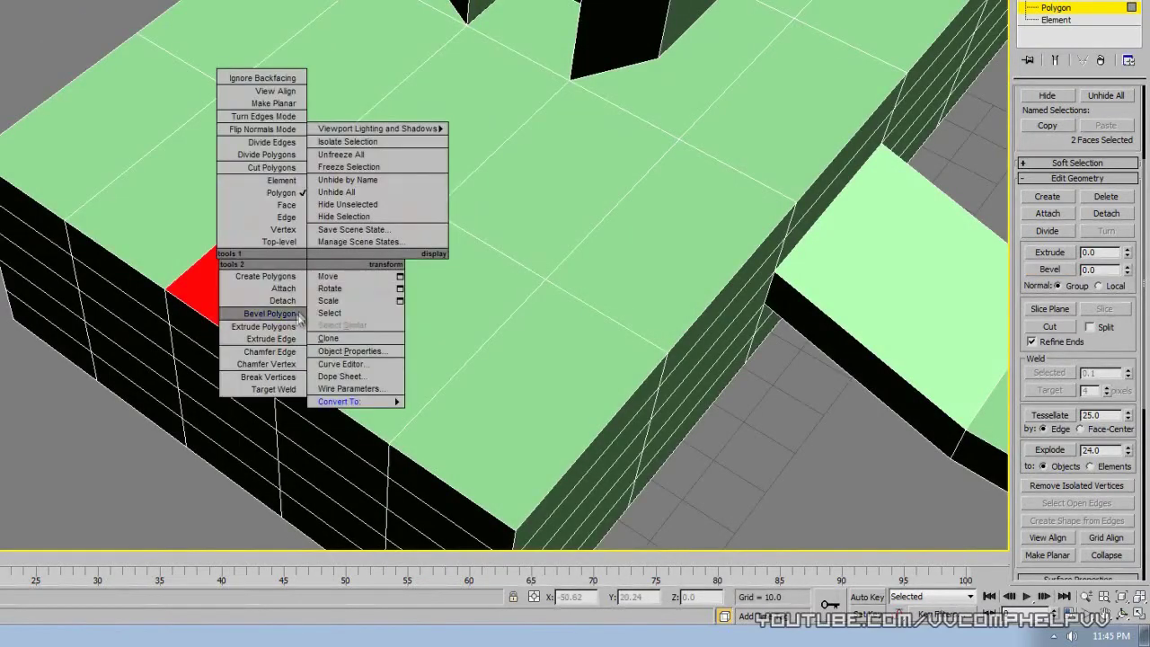
{"action": "left_click", "coordinate": [290, 329]}
{"action": "left_click_drag", "start_coordinate": [347, 257], "coordinate": [329, 69]}
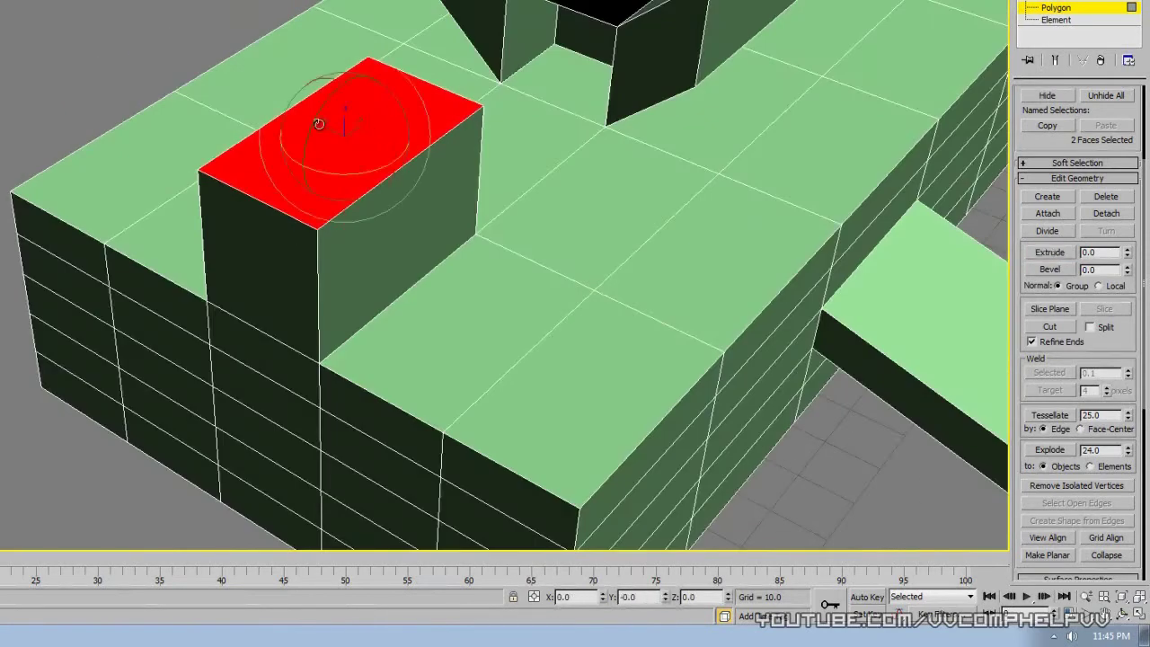
Rotate the new block's top polygon so that it slopes steeply down toward the box's end edge
{"action": "left_click_drag", "start_coordinate": [317, 117], "coordinate": [373, 33]}
{"action": "middle_click_drag", "start_coordinate": [457, 149], "coordinate": [320, 203], "text": "alt"}
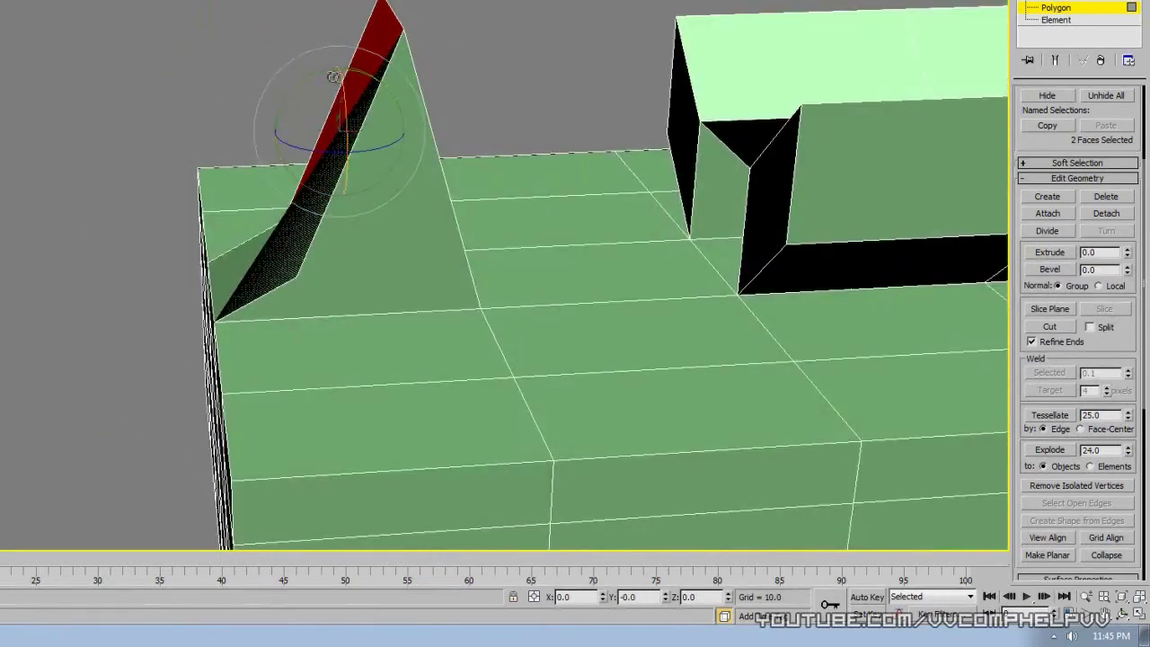
{"action": "left_click_drag", "start_coordinate": [308, 79], "coordinate": [337, 73]}
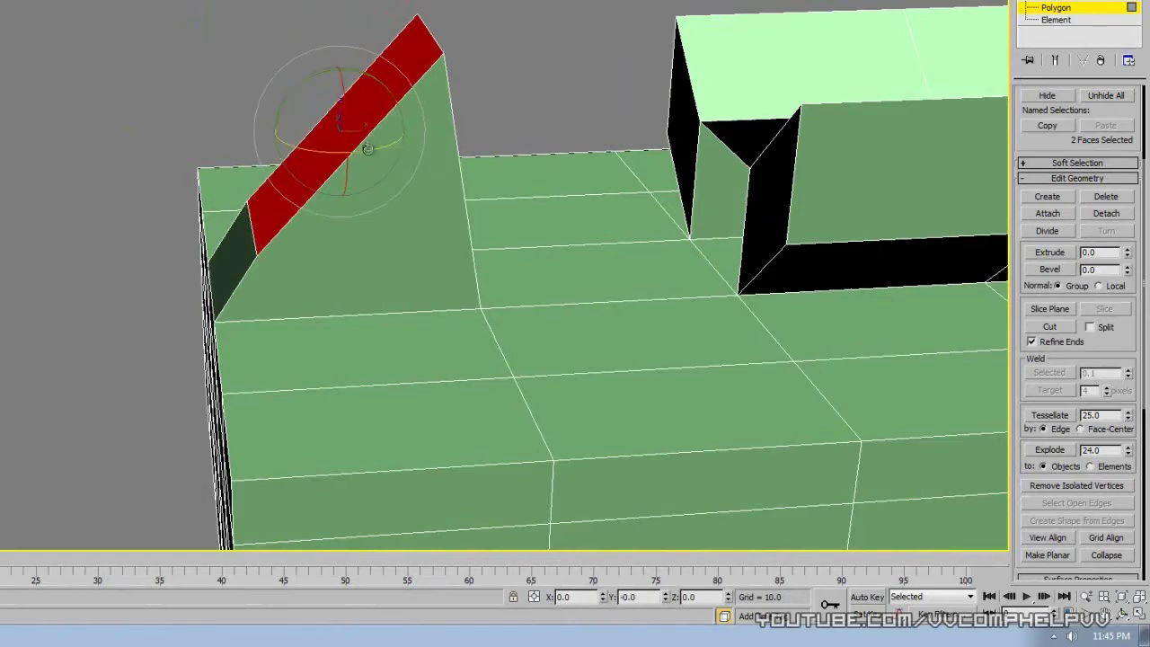
{"action": "left_click_drag", "start_coordinate": [377, 155], "coordinate": [327, 90]}
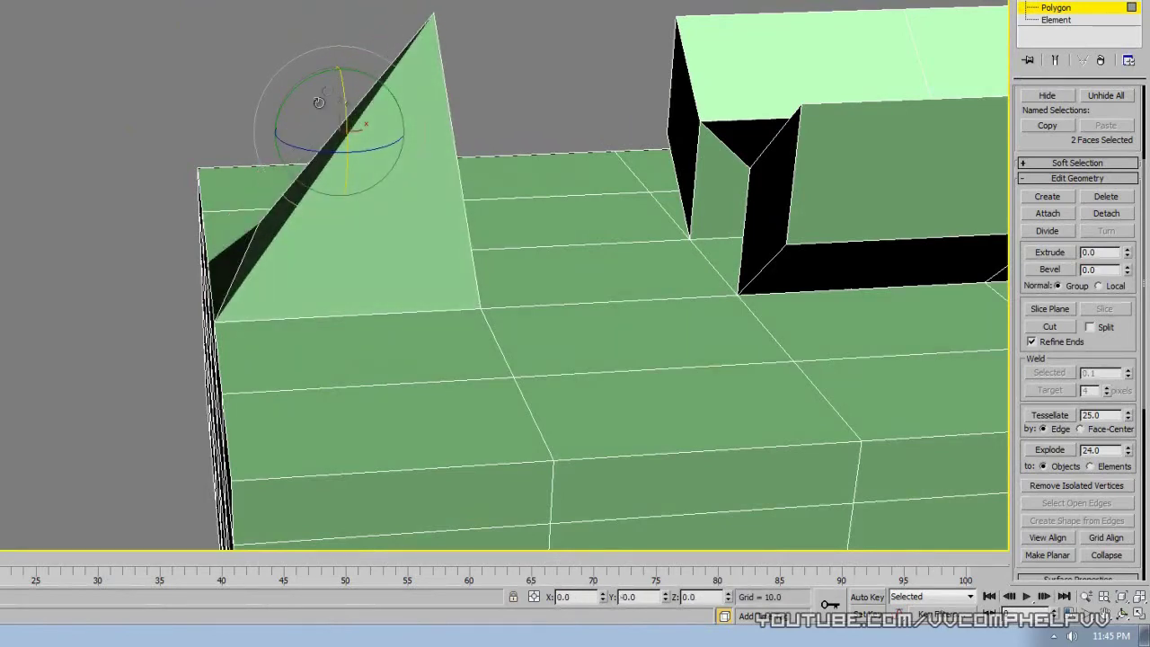
{"action": "left_click_drag", "start_coordinate": [350, 153], "coordinate": [372, 156]}
{"action": "middle_click_drag", "start_coordinate": [372, 156], "coordinate": [397, 190], "text": "alt"}
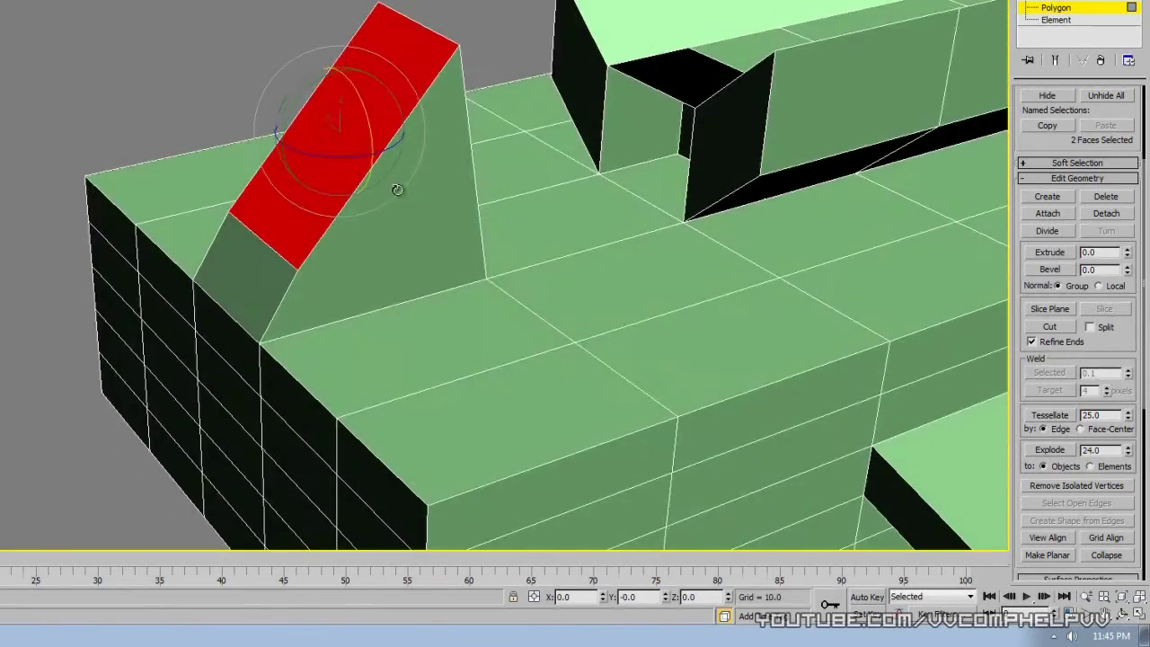
Move the sloped polygon upward and scale it down to shape the block into a pointed fin
{"action": "left_click_drag", "start_coordinate": [343, 100], "coordinate": [351, 59]}
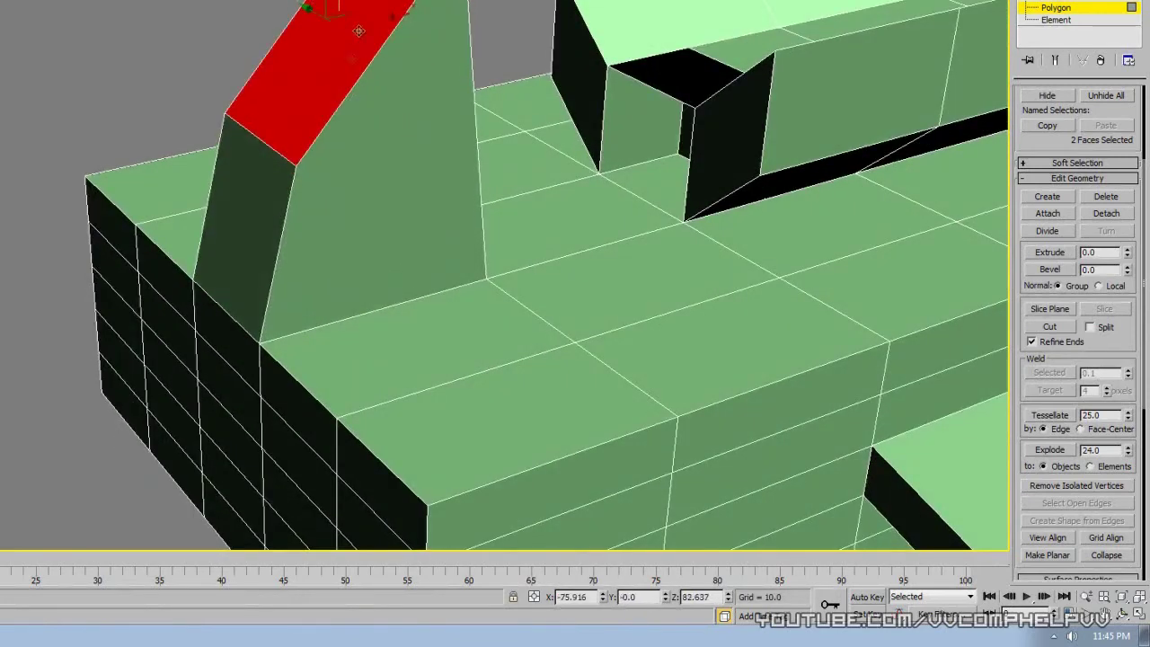
{"action": "left_click_drag", "start_coordinate": [360, 5], "coordinate": [316, 171]}
{"action": "middle_click_drag", "start_coordinate": [357, 200], "coordinate": [355, 261], "text": "alt"}
{"action": "scroll", "coordinate": [478, 196], "scroll_direction": "down", "scroll_amount": 6}
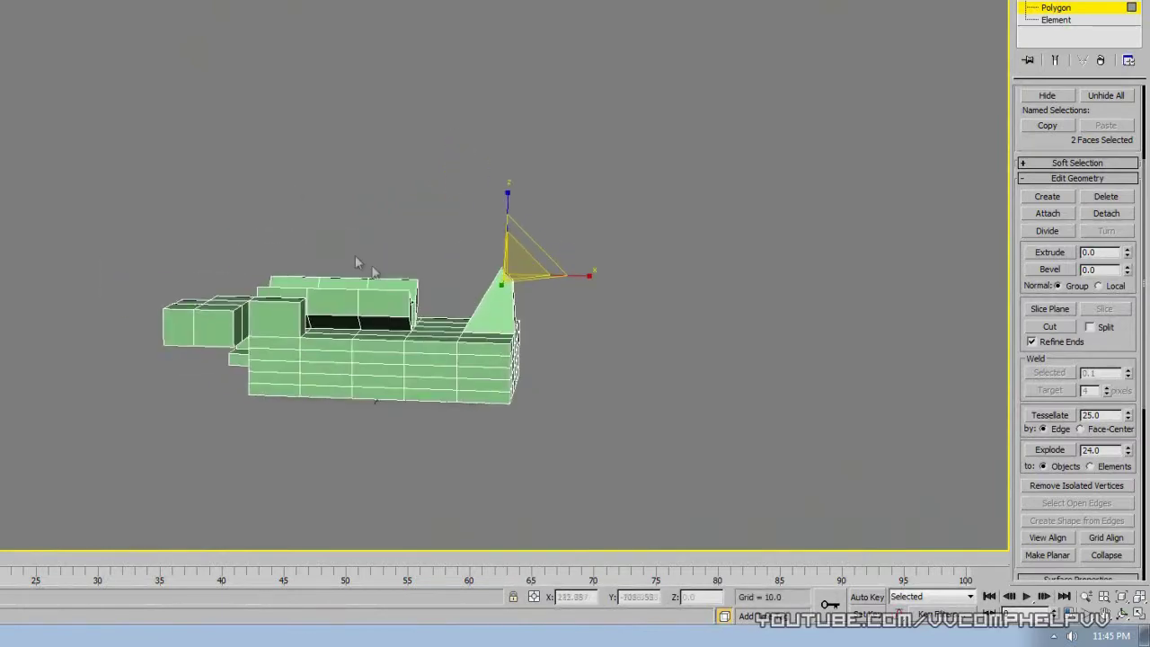
{"action": "scroll", "coordinate": [328, 262], "scroll_direction": "up", "scroll_amount": 5}
{"action": "middle_click_drag", "start_coordinate": [304, 356], "coordinate": [373, 214]}
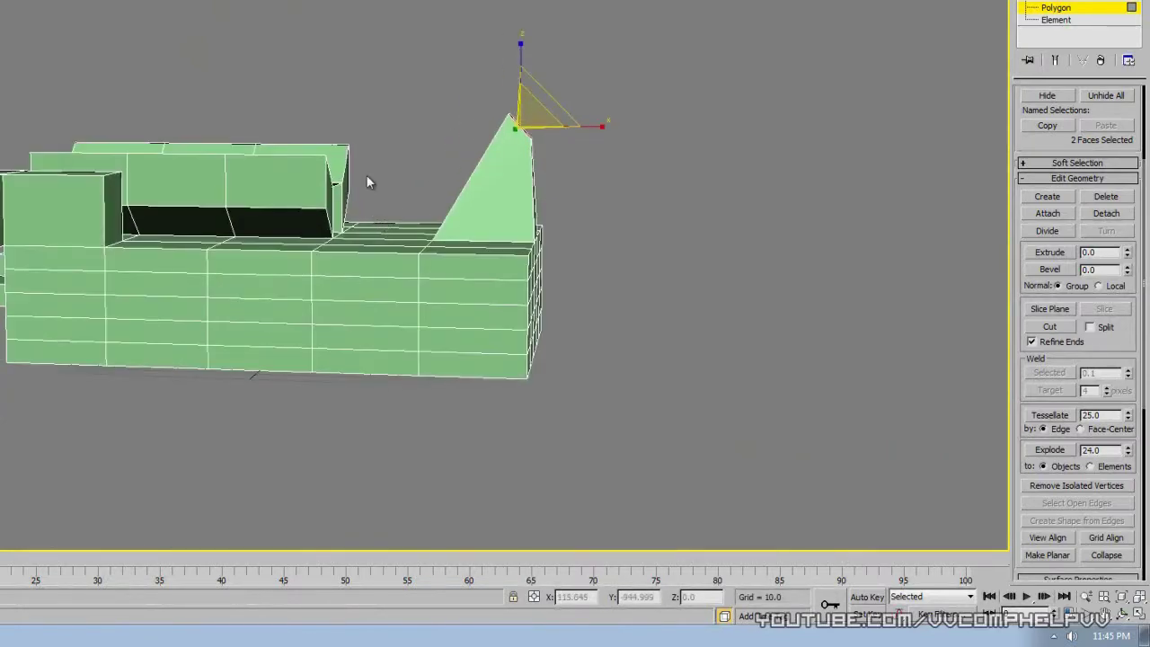
{"action": "middle_click_drag", "start_coordinate": [345, 169], "coordinate": [419, 206]}
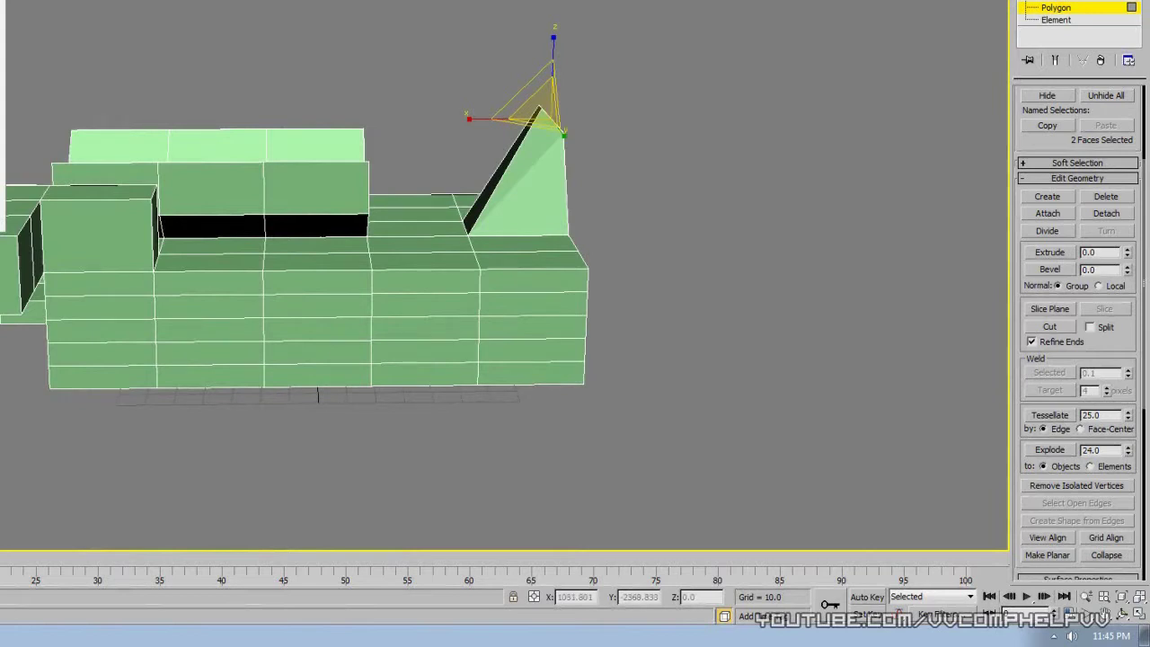
Reset the scene to start over with an empty one
{"action": "left_click", "coordinate": [2, 7]}
{"action": "left_click", "coordinate": [410, 282]}
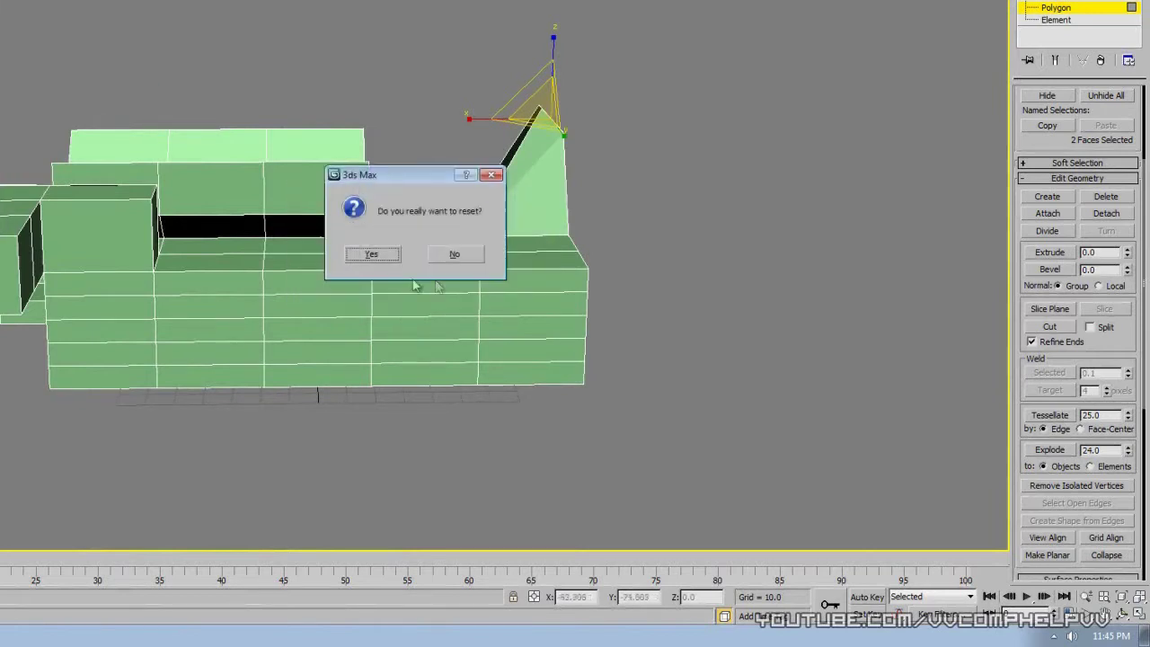
{"action": "left_click", "coordinate": [377, 259]}
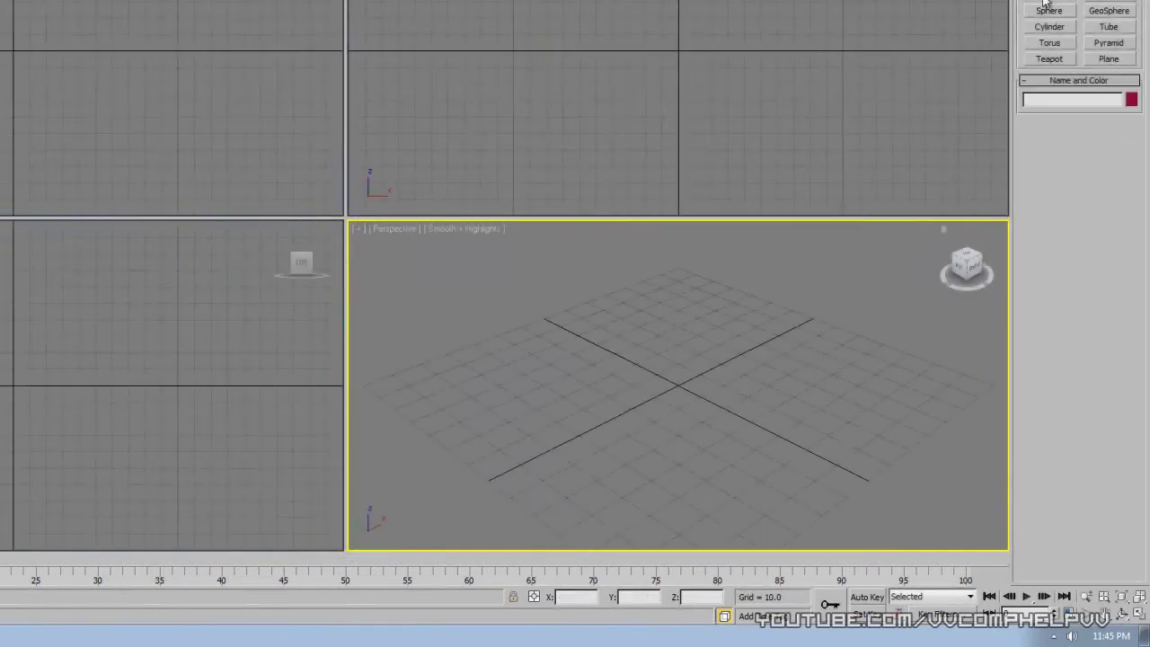
Create a box about 75 long, 109 wide and 36 high, starting in the Top view
{"action": "left_click", "coordinate": [1045, 1]}
{"action": "left_click_drag", "start_coordinate": [0, 0], "coordinate": [99, 107]}
{"action": "left_click", "coordinate": [99, 48]}
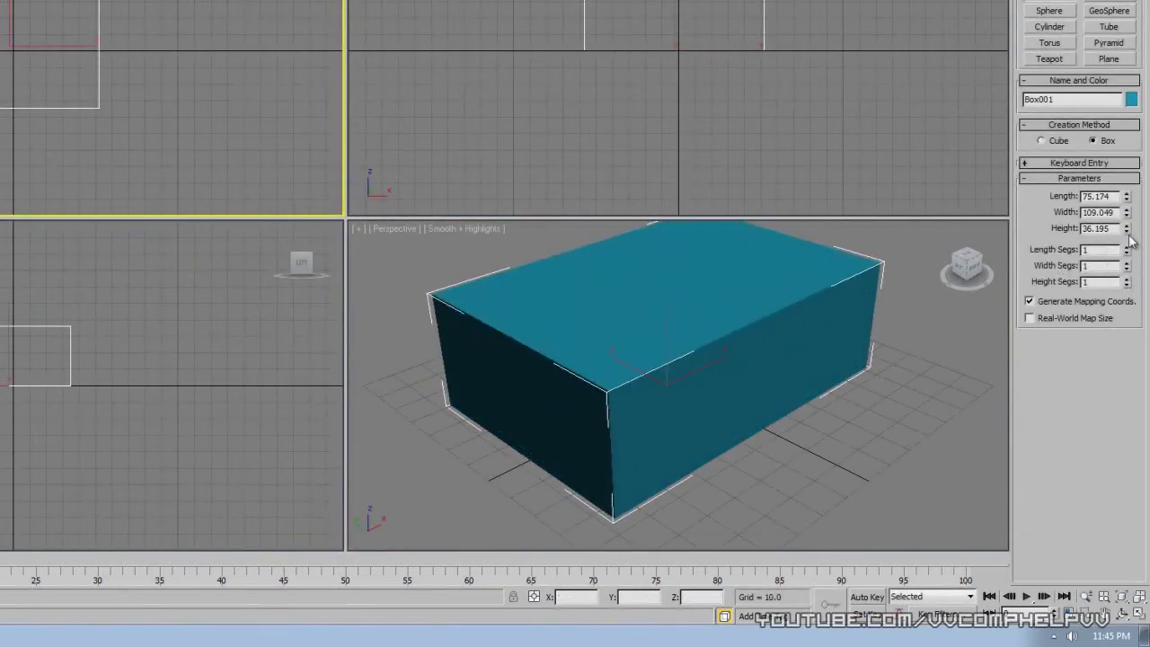
Show edged faces in the Perspective view and give the box 7 length, 6 width and 4 height segments
{"action": "right_click", "coordinate": [992, 358]}
{"action": "key", "text": "F4"}
{"action": "mouse_move", "coordinate": [1127, 252]}
{"action": "left_mouse_down"}
{"action": "mouse_move", "coordinate": [1129, 232]}
{"action": "mouse_move", "coordinate": [1130, 256]}
{"action": "left_mouse_up"}
{"action": "middle_click_drag", "start_coordinate": [683, 334], "coordinate": [649, 346], "text": "alt"}
{"action": "left_click_drag", "start_coordinate": [1126, 284], "coordinate": [1128, 263]}
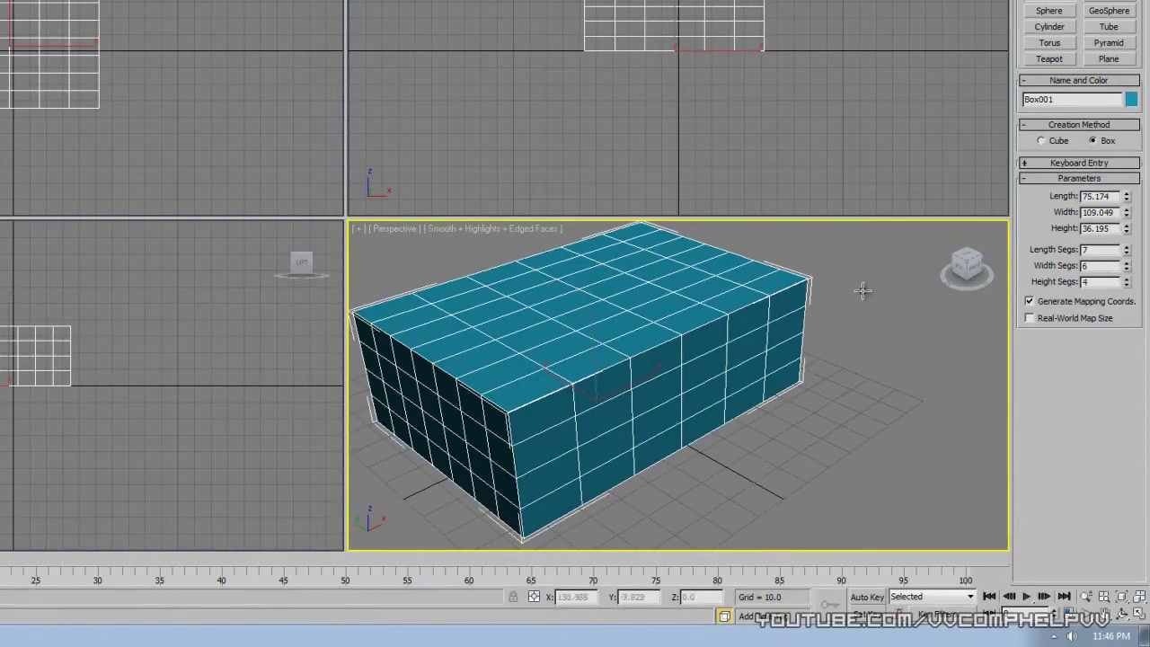
Hide the selection brackets and maximize the Perspective view
{"action": "key", "text": "j"}
{"action": "key", "text": "alt+w"}
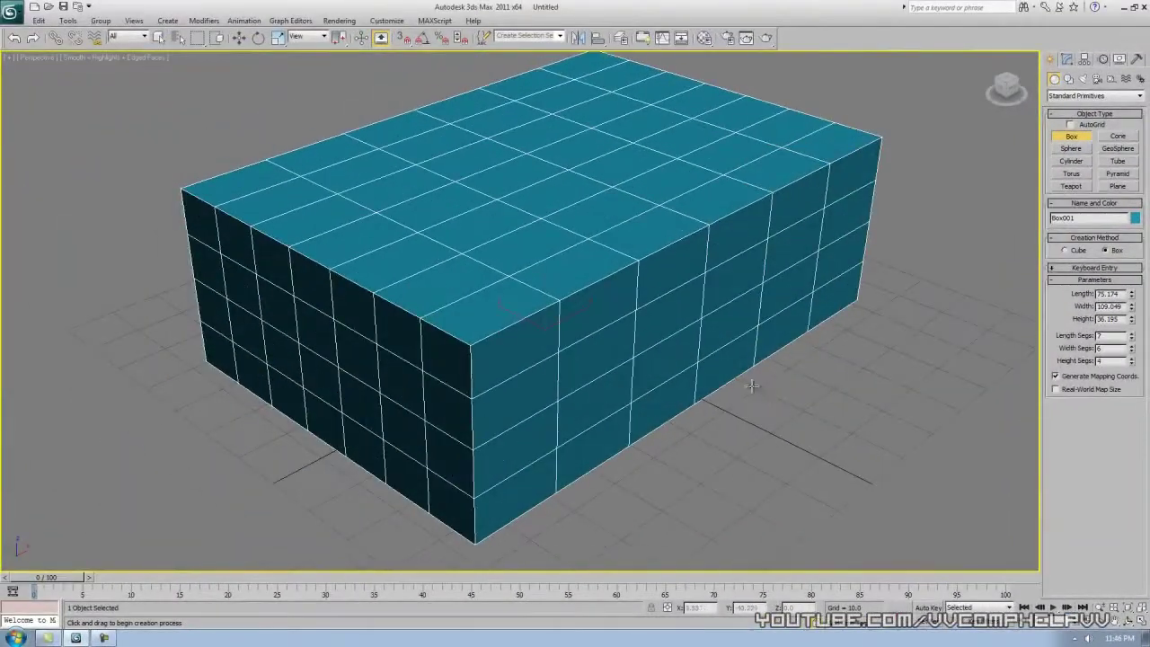
{"action": "scroll", "coordinate": [759, 383], "scroll_direction": "down", "scroll_amount": 4}
{"action": "middle_click_drag", "start_coordinate": [757, 384], "coordinate": [703, 351], "text": "alt"}
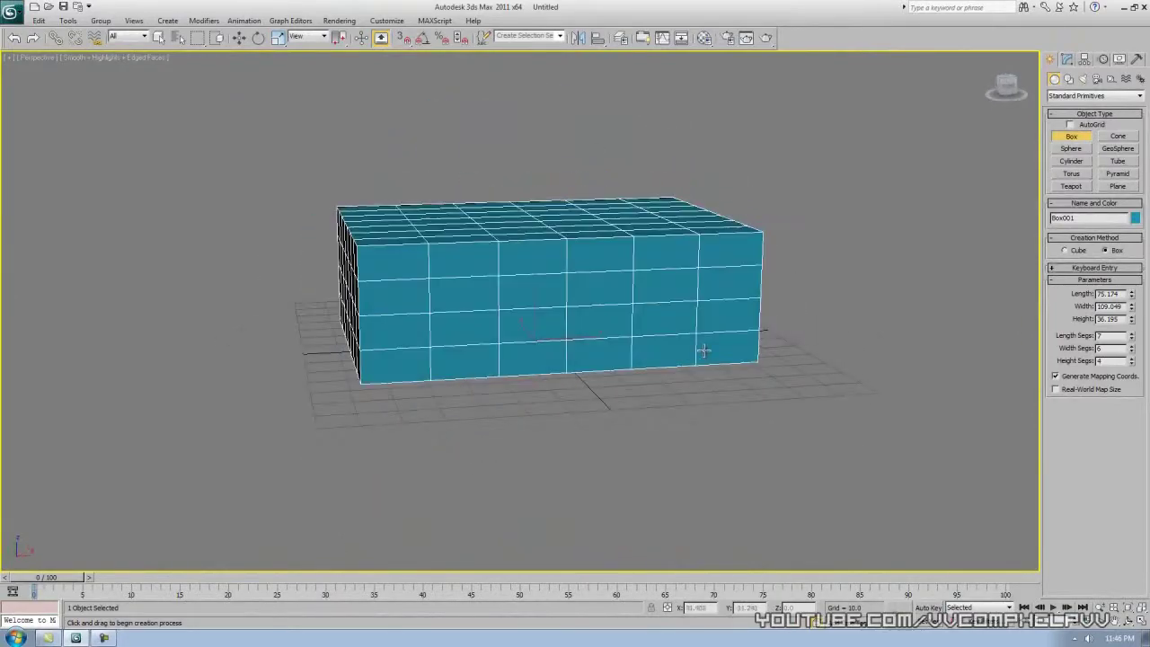
Convert the segmented box to an editable mesh and enter its Polygon sub-object level
{"action": "right_click", "coordinate": [736, 249]}
{"action": "right_click", "coordinate": [735, 244]}
{"action": "mouse_move", "coordinate": [773, 352]}
{"action": "left_click", "coordinate": [843, 354]}
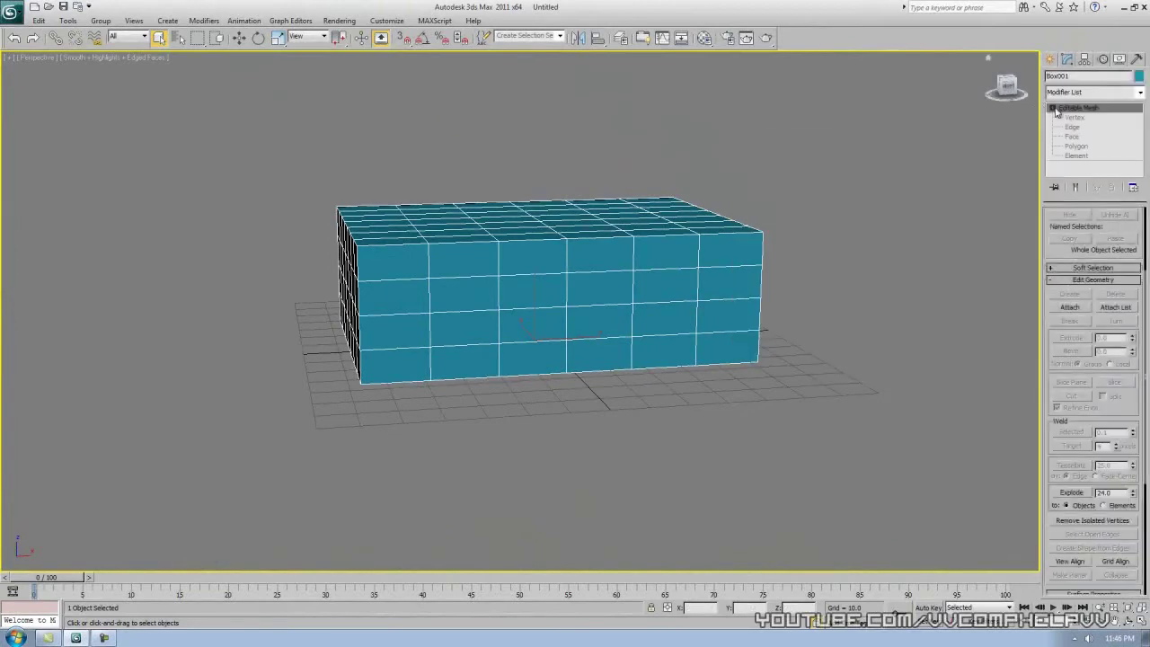
{"action": "left_click", "coordinate": [1075, 145]}
Use Bevel to pull a middle polygon in the second row of the box's long side outward about 19 units
{"action": "middle_click_drag", "start_coordinate": [714, 252], "coordinate": [750, 287], "text": "alt"}
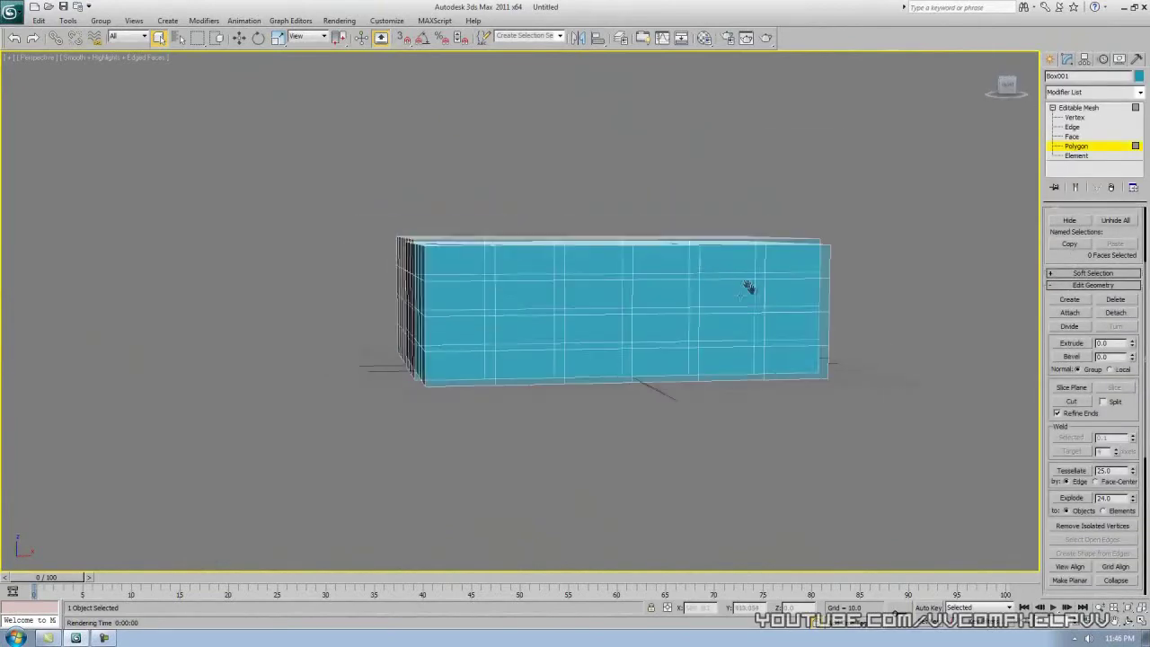
{"action": "scroll", "coordinate": [646, 295], "scroll_direction": "up", "scroll_amount": 3}
{"action": "left_click", "coordinate": [646, 295]}
{"action": "middle_click_drag", "start_coordinate": [662, 296], "coordinate": [681, 321], "text": "alt"}
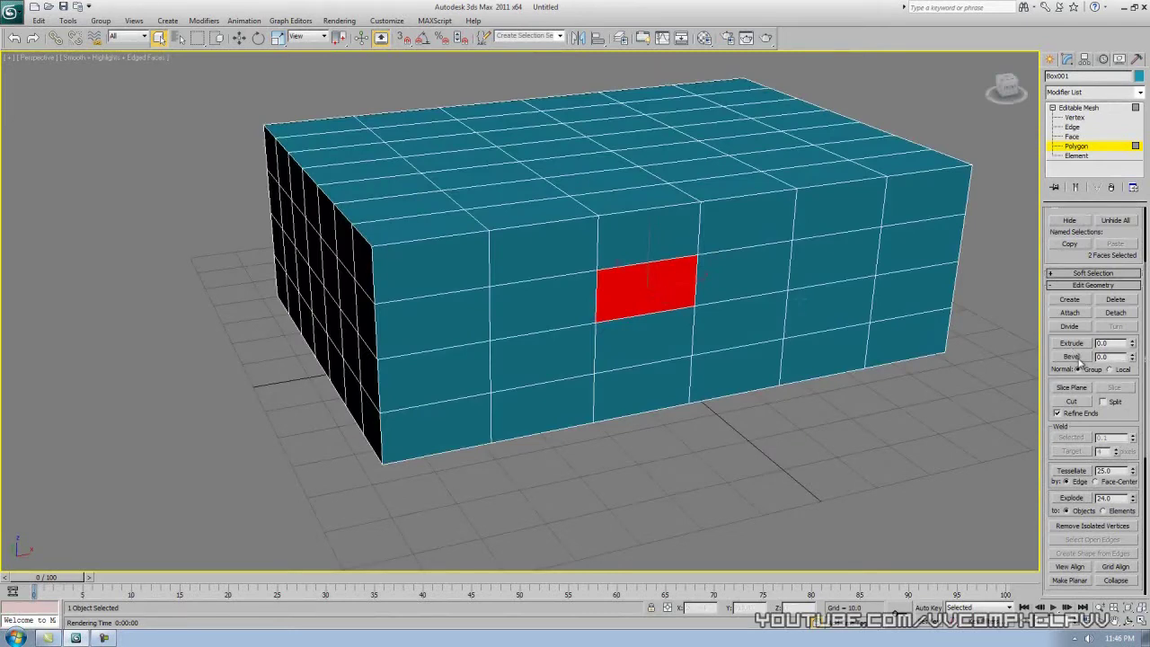
{"action": "left_click_drag", "start_coordinate": [1134, 359], "coordinate": [1110, 356]}
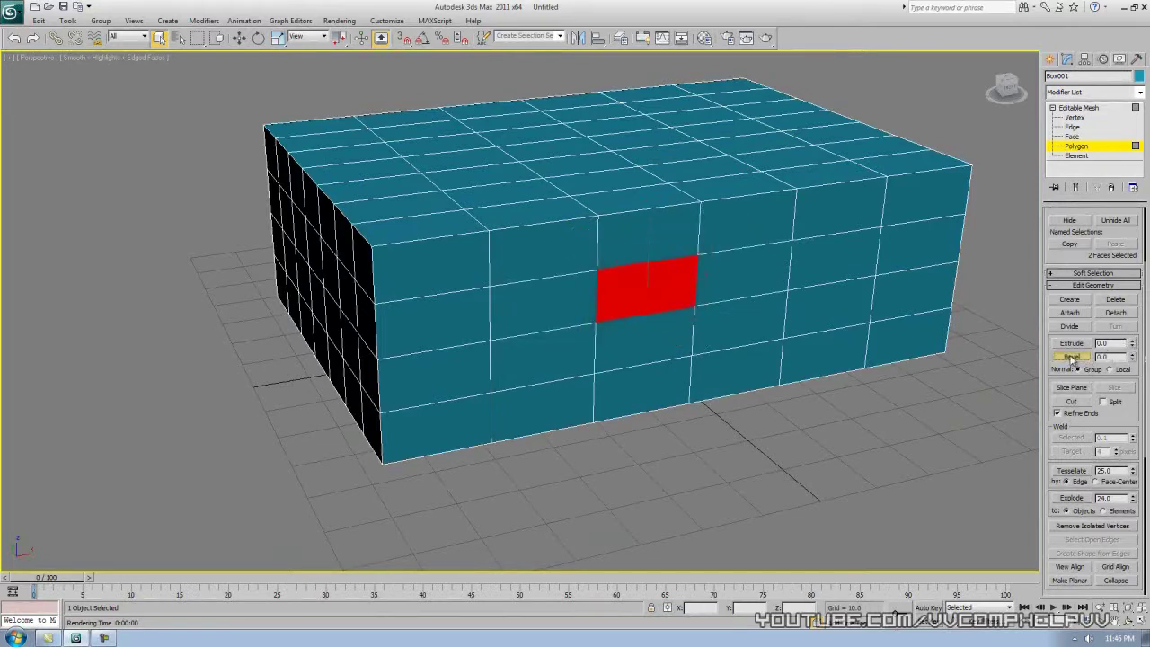
{"action": "left_click_drag", "start_coordinate": [630, 314], "coordinate": [628, 357]}
{"action": "right_click", "coordinate": [632, 307]}
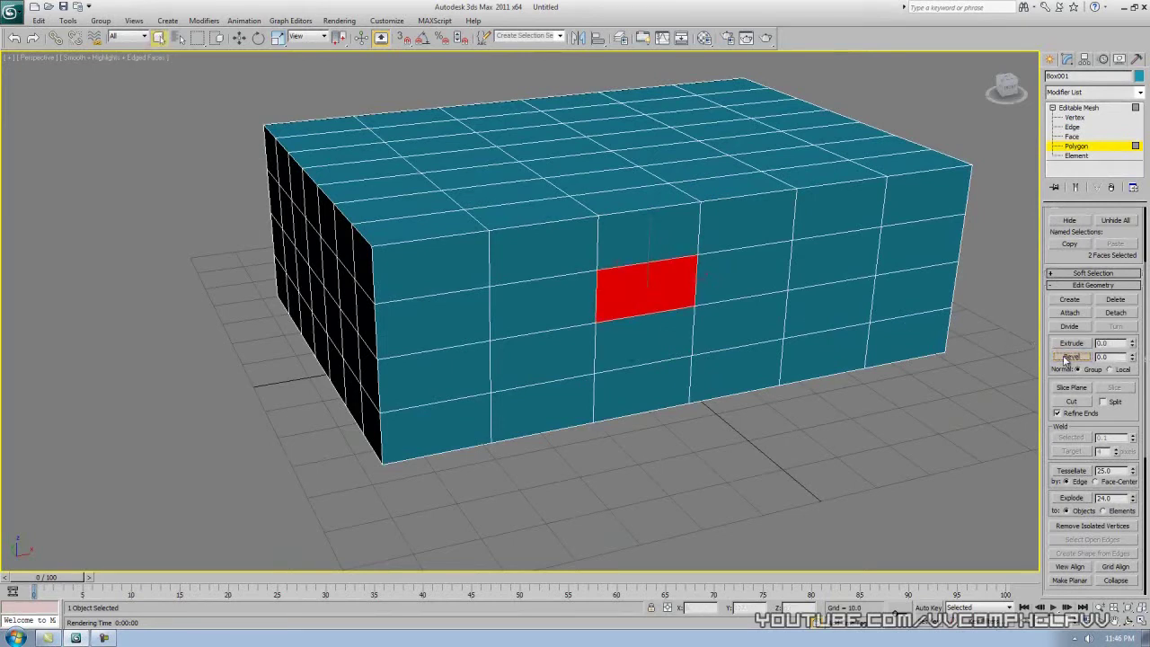
{"action": "left_click_drag", "start_coordinate": [680, 285], "coordinate": [693, 167]}
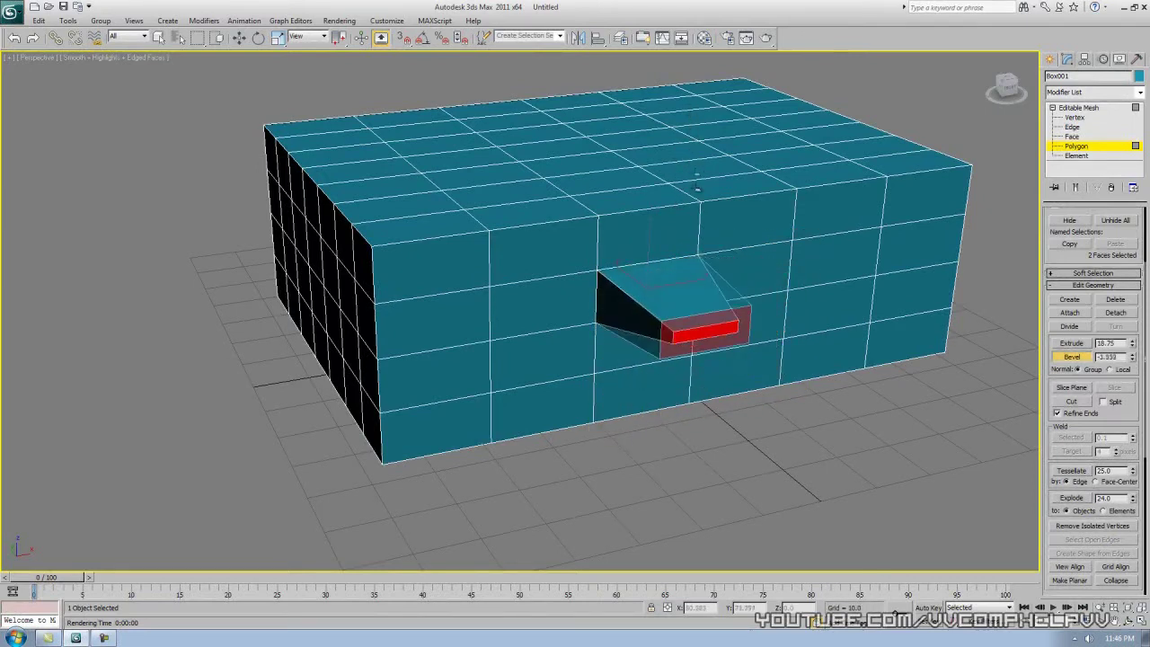
Bevel the polygon two columns over from the protruding block, in the same row, inward into a tapered recess
{"action": "middle_click_drag", "start_coordinate": [830, 283], "coordinate": [776, 290], "text": "alt"}
{"action": "left_click", "coordinate": [776, 290]}
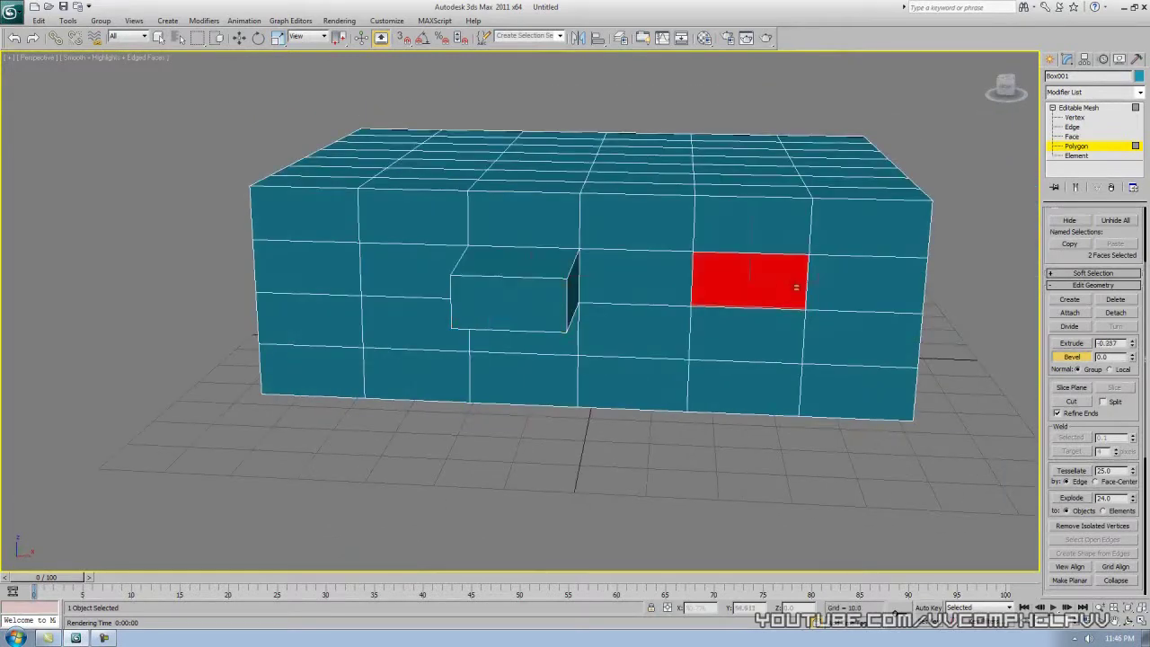
{"action": "left_click", "coordinate": [795, 348]}
{"action": "middle_click_drag", "start_coordinate": [795, 348], "coordinate": [838, 332], "text": "alt"}
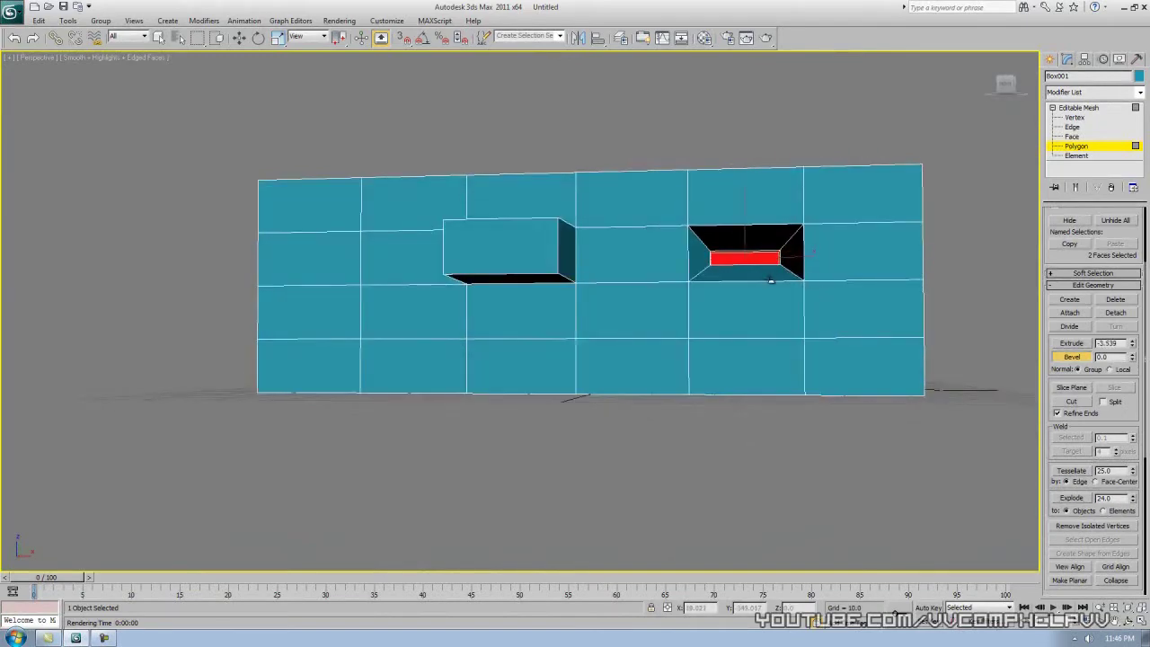
Bevel the neighboring polygon at the end of the same row inward into a second tapered recess
{"action": "middle_click_drag", "start_coordinate": [772, 285], "coordinate": [824, 296], "text": "alt"}
{"action": "left_click_drag", "start_coordinate": [826, 290], "coordinate": [854, 192]}
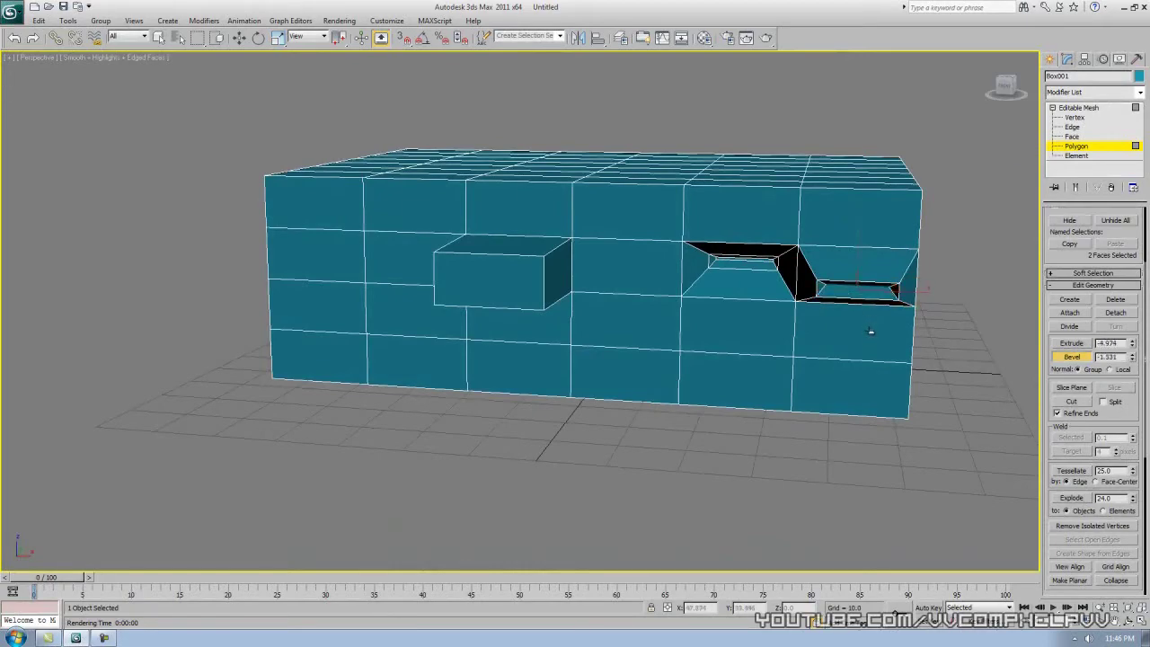
{"action": "left_click", "coordinate": [869, 325]}
Bevel the top-row corner polygon at the opposite end of the long side from the recesses outward in successive tapered segments
{"action": "mouse_move", "coordinate": [873, 331]}
{"action": "middle_mouse_down", "text": "alt"}
{"action": "mouse_move", "coordinate": [911, 320]}
{"action": "mouse_move", "coordinate": [945, 331]}
{"action": "mouse_move", "coordinate": [812, 326]}
{"action": "mouse_move", "coordinate": [884, 330]}
{"action": "middle_mouse_up", "text": "alt"}
{"action": "middle_click_drag", "start_coordinate": [632, 305], "coordinate": [543, 286]}
{"action": "left_click", "coordinate": [541, 284]}
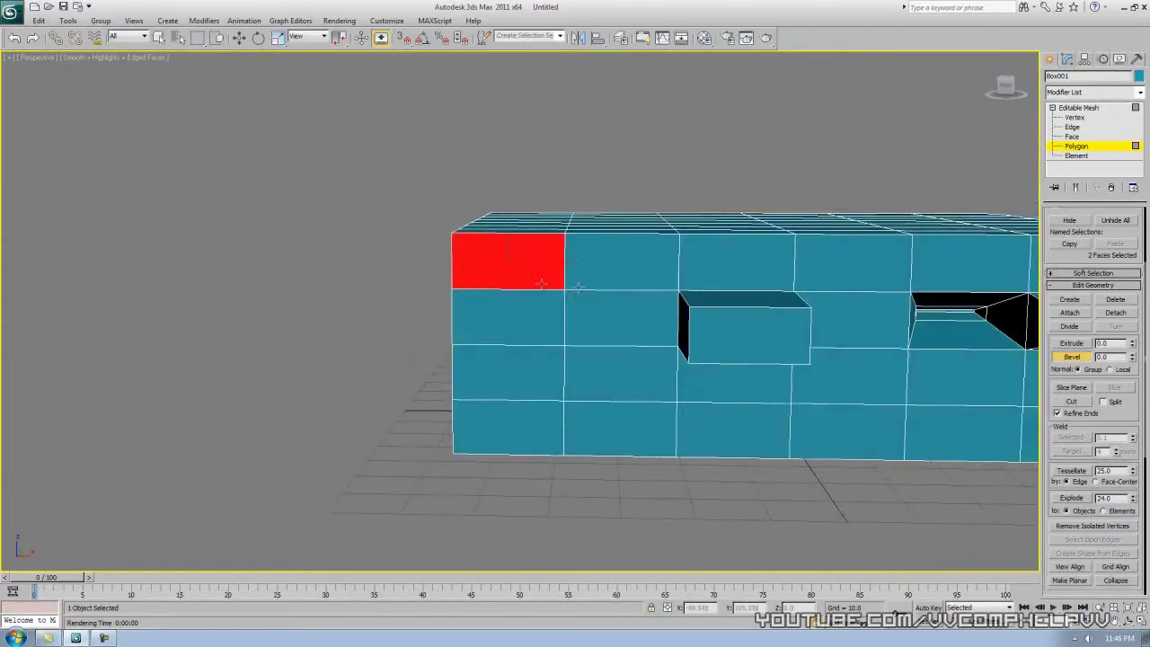
{"action": "left_click_drag", "start_coordinate": [541, 269], "coordinate": [539, 172]}
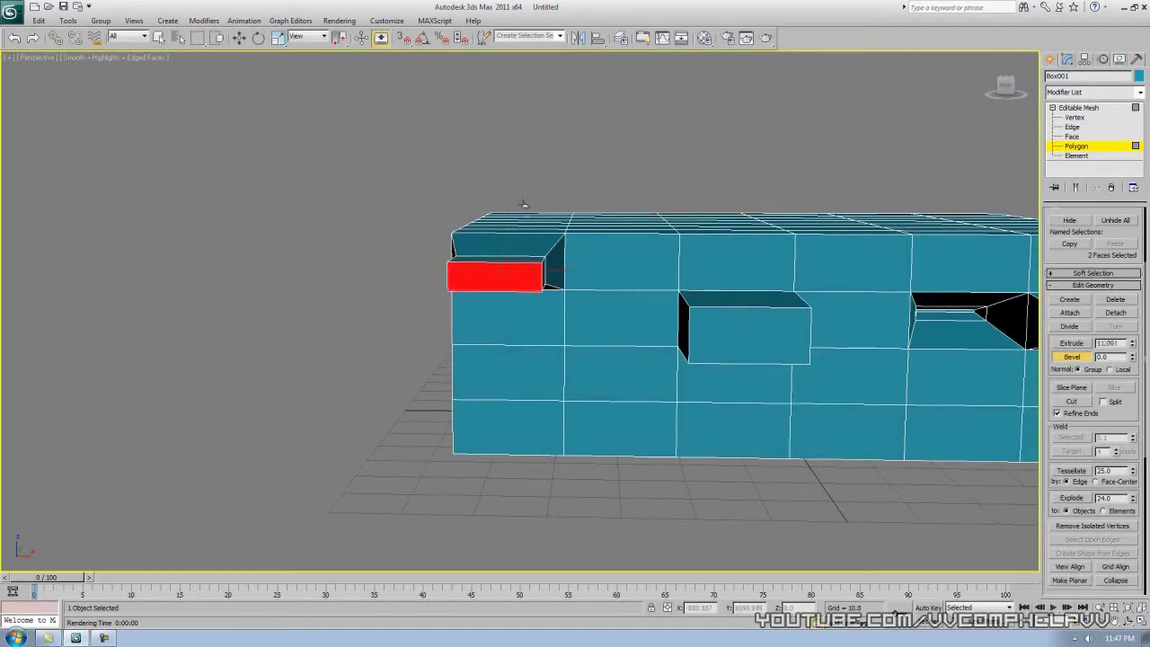
{"action": "left_click_drag", "start_coordinate": [524, 211], "coordinate": [521, 179]}
{"action": "middle_click_drag", "start_coordinate": [557, 256], "coordinate": [510, 279], "text": "alt"}
{"action": "left_click_drag", "start_coordinate": [514, 270], "coordinate": [519, 213]}
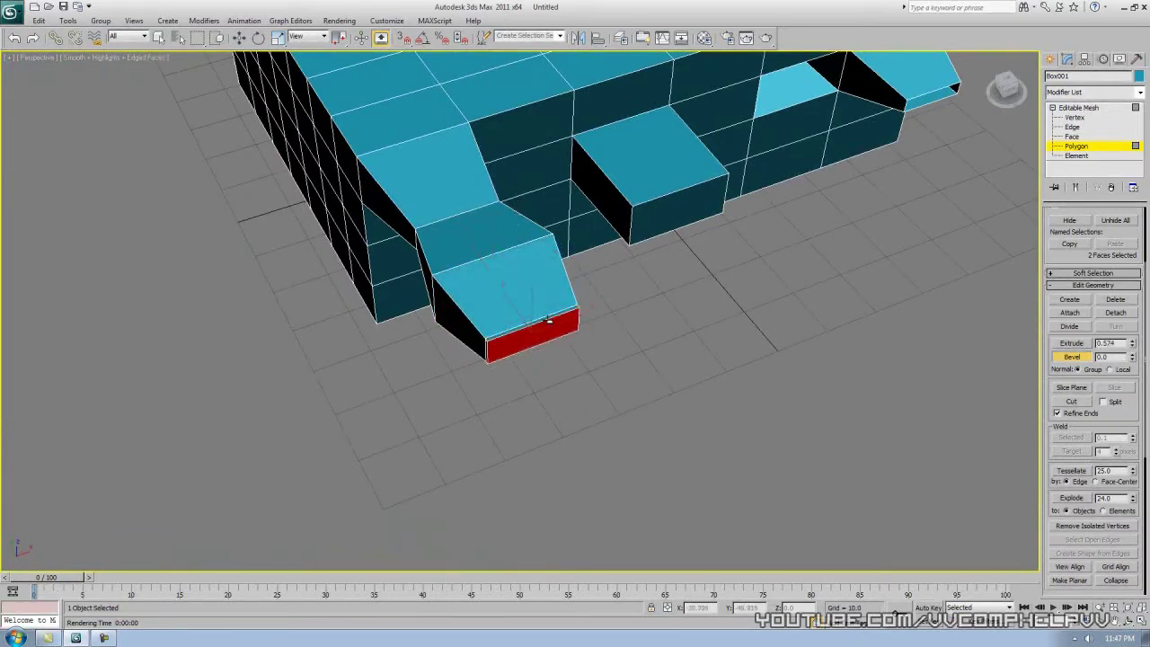
Bevel the arm's end polygon repeatedly into a wider stepped flange with a tapered recess in its center
{"action": "left_click_drag", "start_coordinate": [553, 319], "coordinate": [582, 339]}
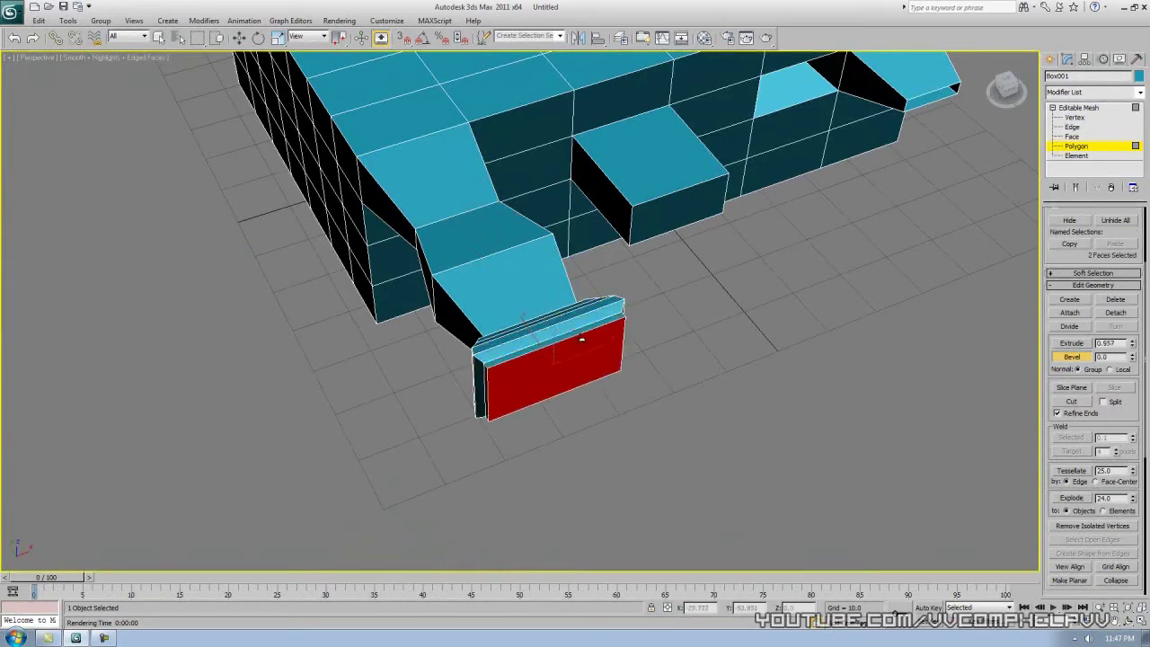
{"action": "left_click", "coordinate": [596, 364]}
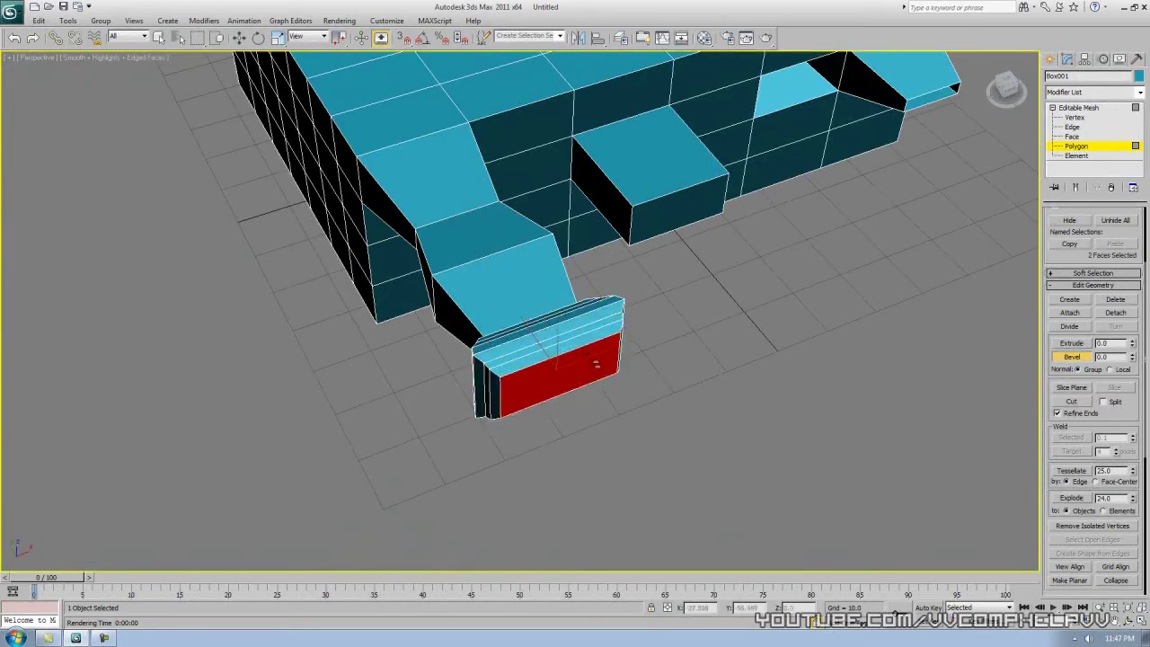
{"action": "left_click_drag", "start_coordinate": [599, 360], "coordinate": [604, 374]}
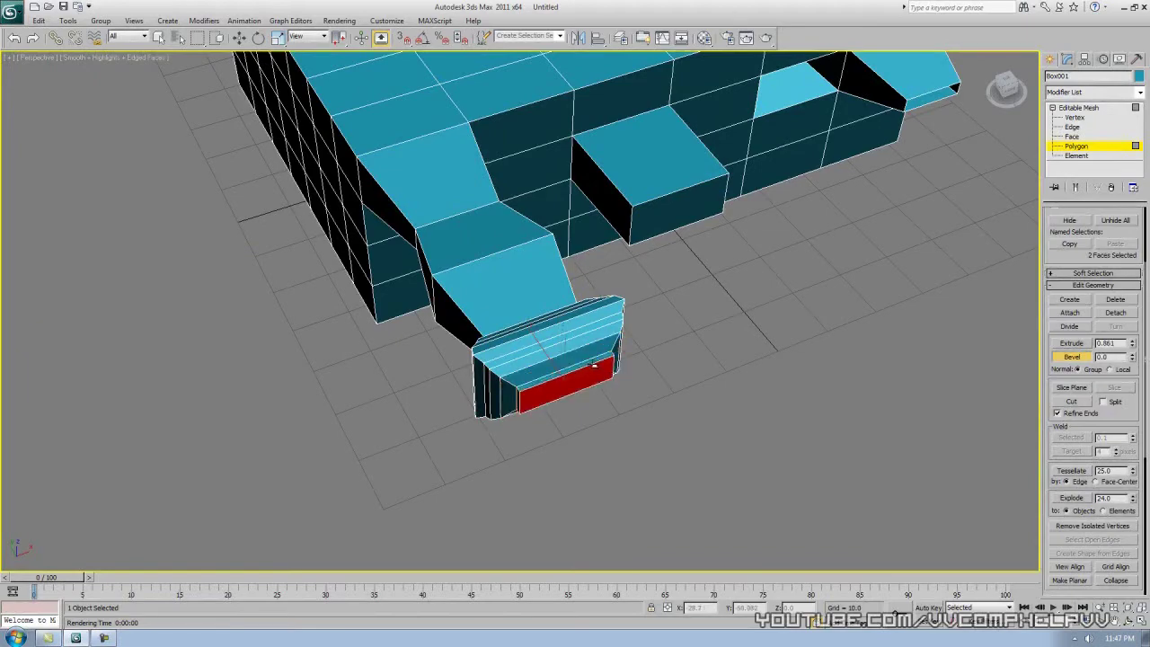
{"action": "middle_click_drag", "start_coordinate": [590, 372], "coordinate": [562, 360], "text": "alt"}
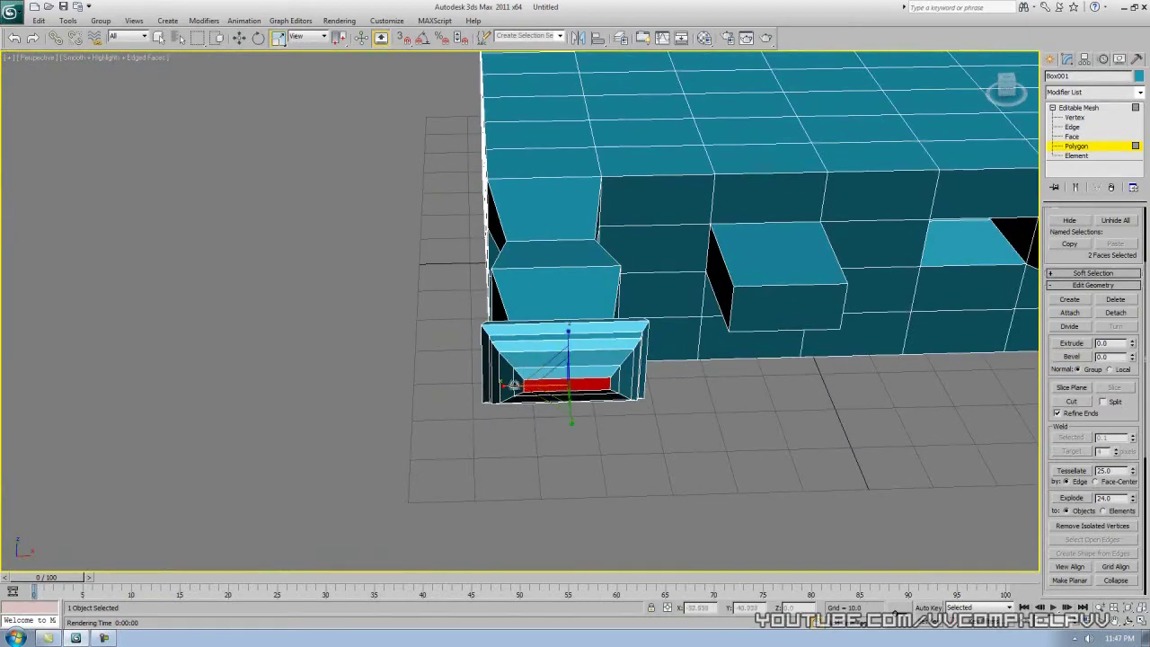
Move a polygon in the middle of the box's top face down about 4 units along Z
{"action": "right_click", "coordinate": [679, 445]}
{"action": "left_click", "coordinate": [563, 489]}
{"action": "middle_click_drag", "start_coordinate": [563, 489], "coordinate": [468, 354], "text": "alt"}
{"action": "mouse_move", "coordinate": [487, 340]}
{"action": "left_mouse_down"}
{"action": "mouse_move", "coordinate": [485, 261]}
{"action": "mouse_move", "coordinate": [498, 323]}
{"action": "left_mouse_up"}
{"action": "middle_click_drag", "start_coordinate": [501, 284], "coordinate": [577, 335], "text": "alt"}
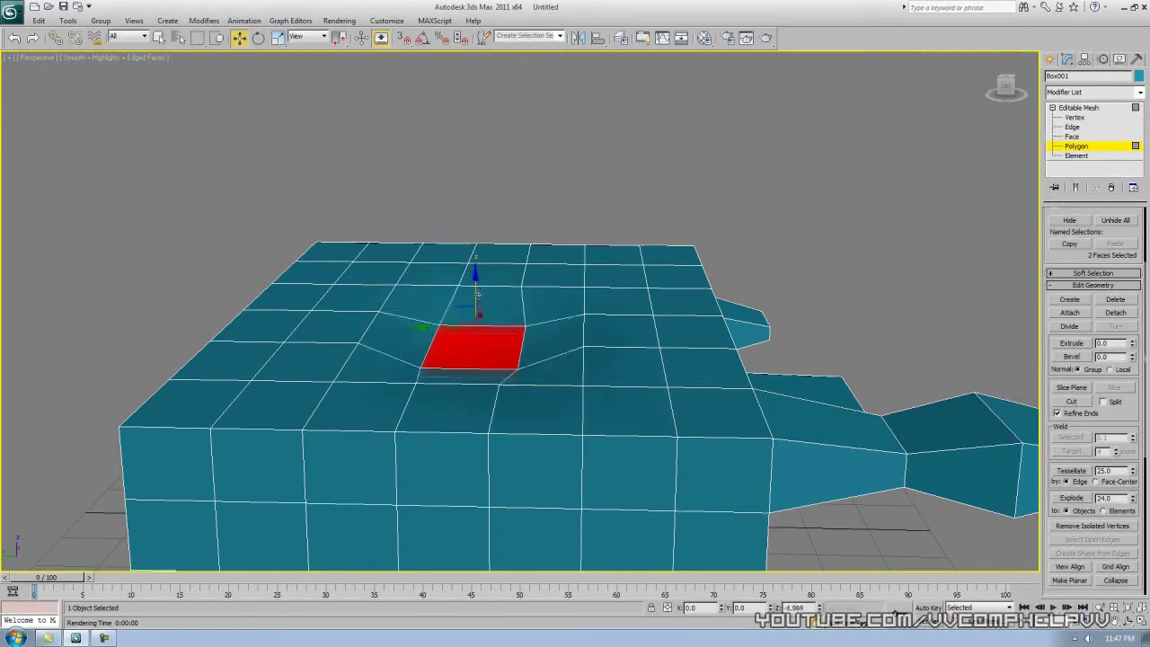
Move two more polygons near the dent on the top face downward, the second to a Z of about 30.8
{"action": "middle_click_drag", "start_coordinate": [508, 310], "coordinate": [540, 277], "text": "alt"}
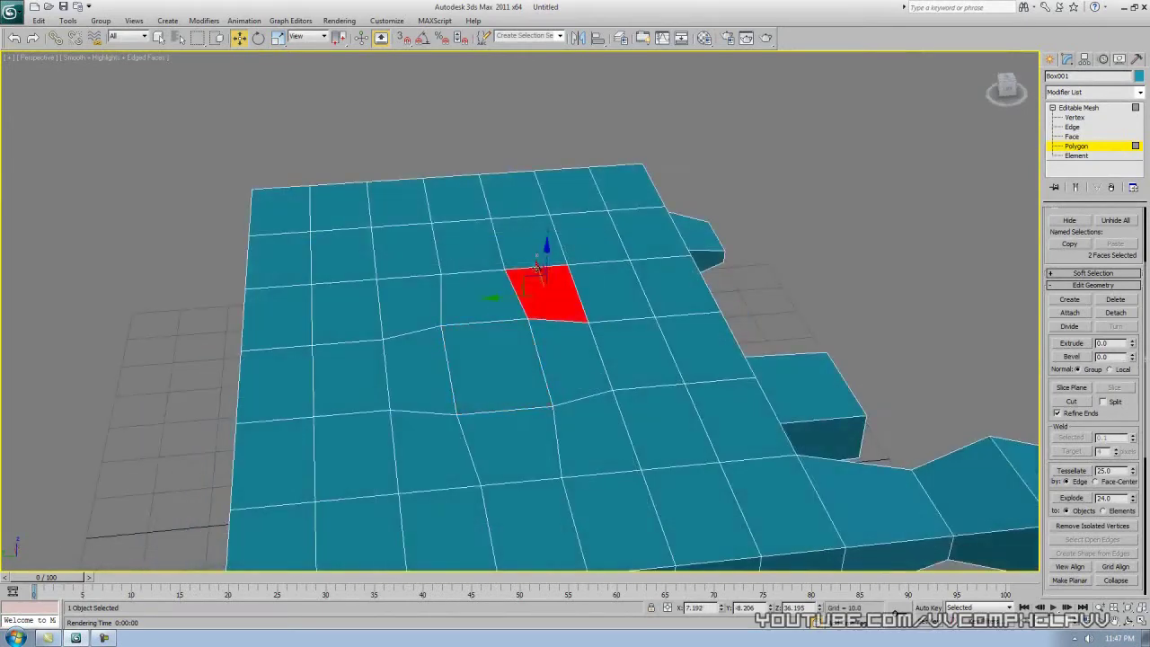
{"action": "left_click_drag", "start_coordinate": [550, 290], "coordinate": [550, 256]}
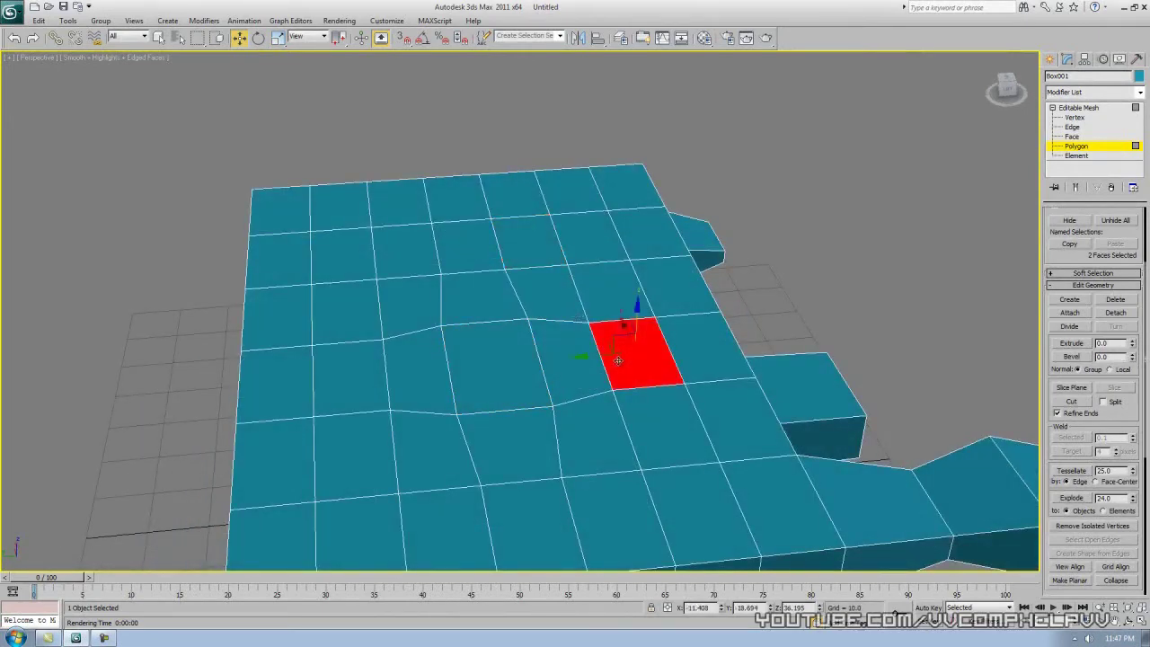
{"action": "left_click_drag", "start_coordinate": [631, 327], "coordinate": [631, 369]}
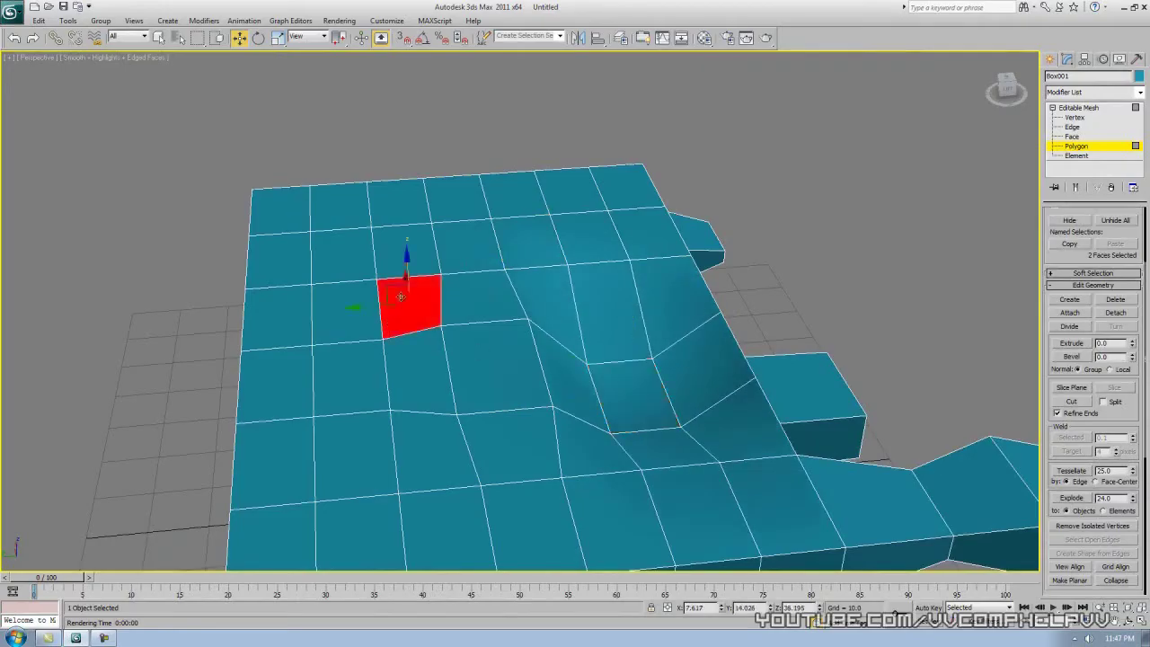
{"action": "middle_click_drag", "start_coordinate": [406, 297], "coordinate": [645, 360], "text": "alt"}
{"action": "middle_click_drag", "start_coordinate": [551, 358], "coordinate": [543, 351], "text": "alt"}
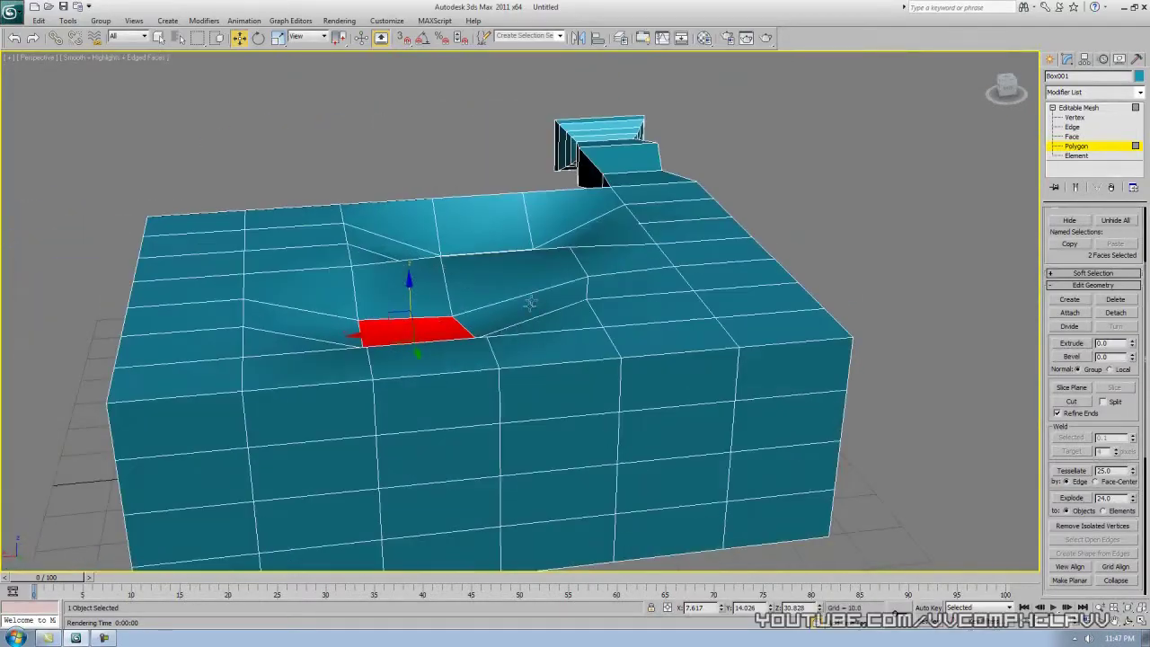
{"action": "middle_click_drag", "start_coordinate": [676, 346], "coordinate": [709, 367], "text": "alt"}
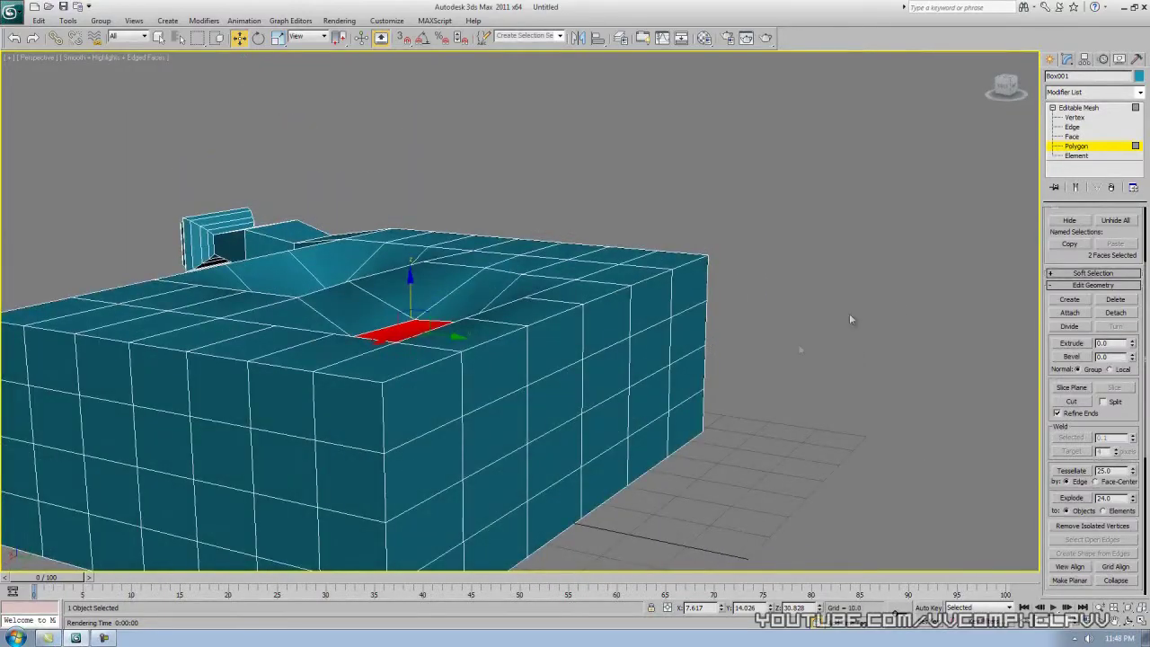
Enter the Vertex sub-object level and chamfer the box's top corner vertex
{"action": "left_click", "coordinate": [1075, 128]}
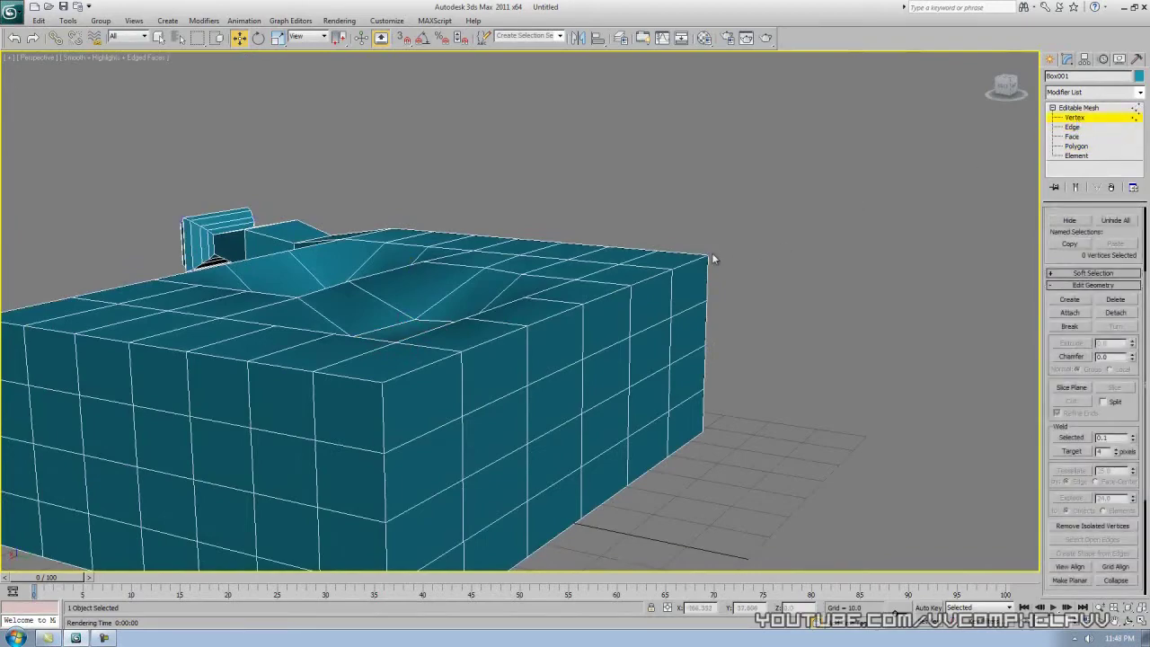
{"action": "middle_click_drag", "start_coordinate": [724, 257], "coordinate": [629, 292], "text": "alt"}
{"action": "scroll", "coordinate": [821, 267], "scroll_direction": "up", "scroll_amount": 5}
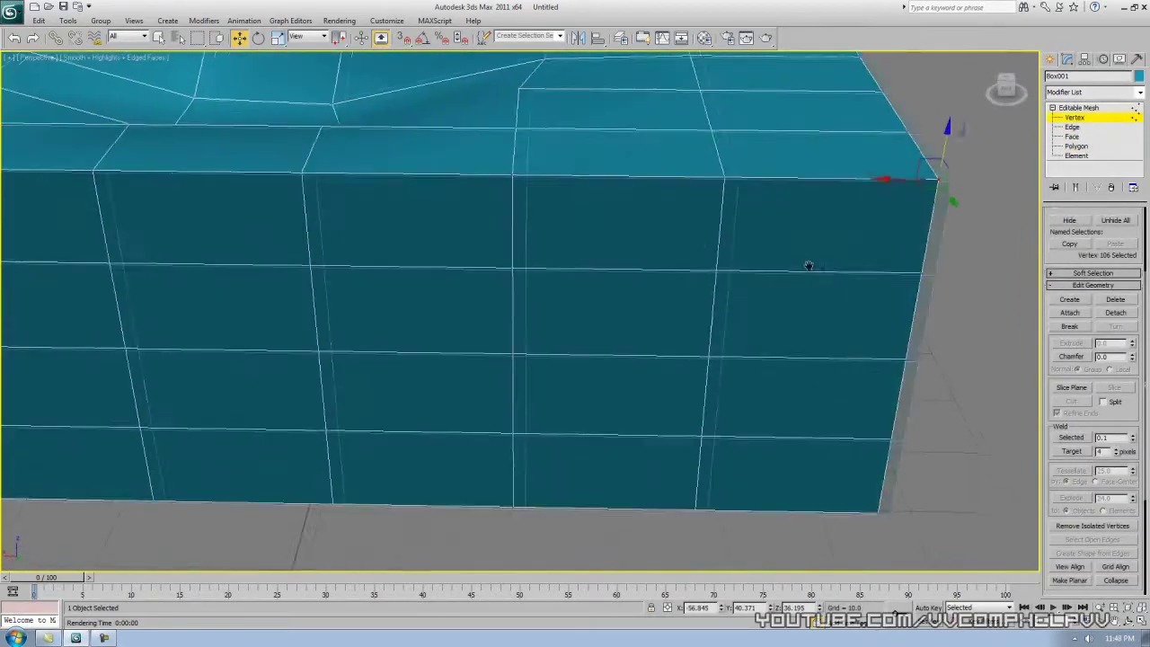
{"action": "middle_click_drag", "start_coordinate": [821, 267], "coordinate": [648, 308]}
{"action": "scroll", "coordinate": [649, 309], "scroll_direction": "down", "scroll_amount": 5}
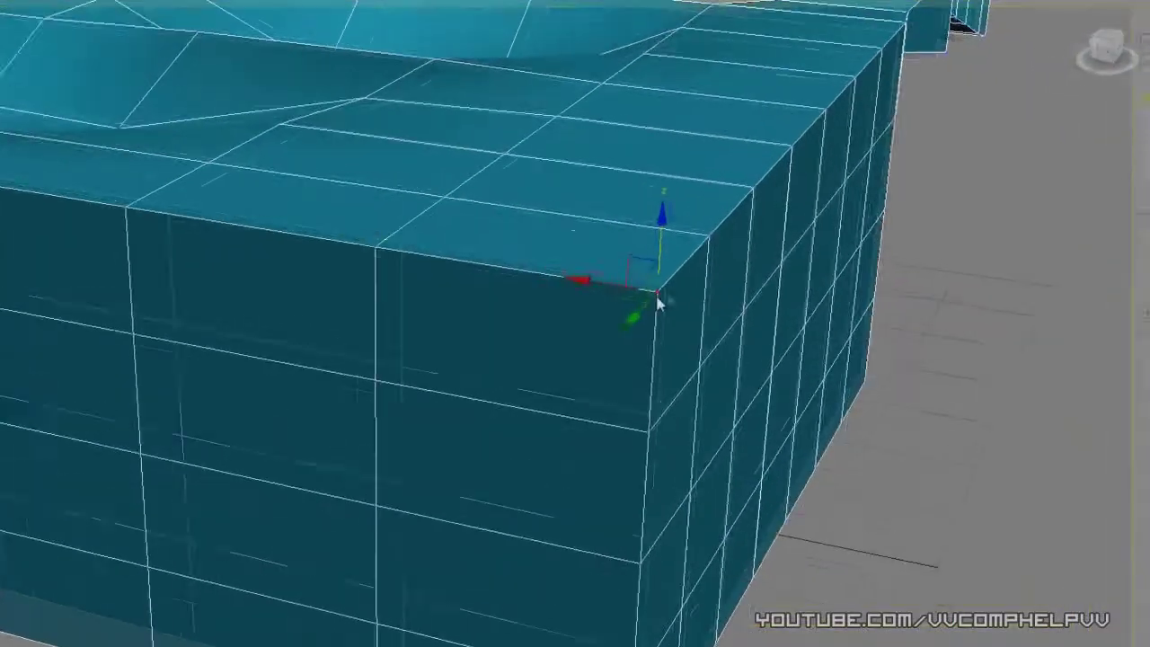
{"action": "right_click", "coordinate": [724, 308]}
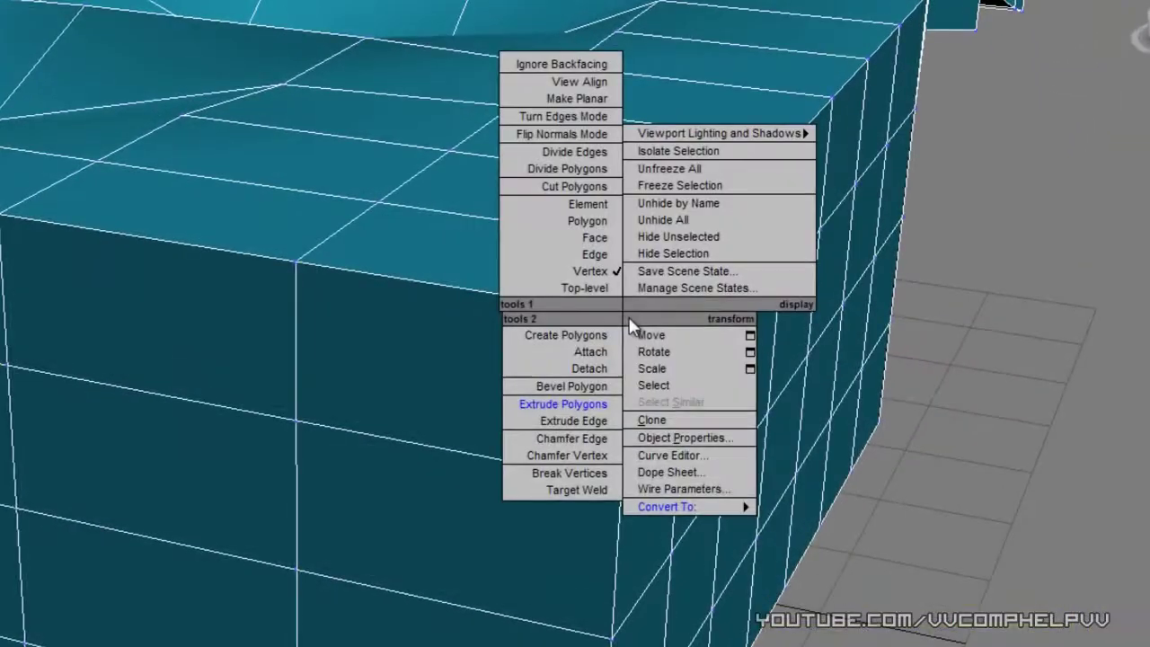
{"action": "left_click", "coordinate": [600, 456]}
{"action": "left_click_drag", "start_coordinate": [630, 301], "coordinate": [628, 236]}
{"action": "middle_click_drag", "start_coordinate": [737, 303], "coordinate": [812, 308], "text": "alt"}
Chamfer neighboring vertices along the box's top edges on both sides of the cut corner
{"action": "left_click_drag", "start_coordinate": [304, 336], "coordinate": [295, 249]}
{"action": "middle_click_drag", "start_coordinate": [296, 249], "coordinate": [449, 311], "text": "alt"}
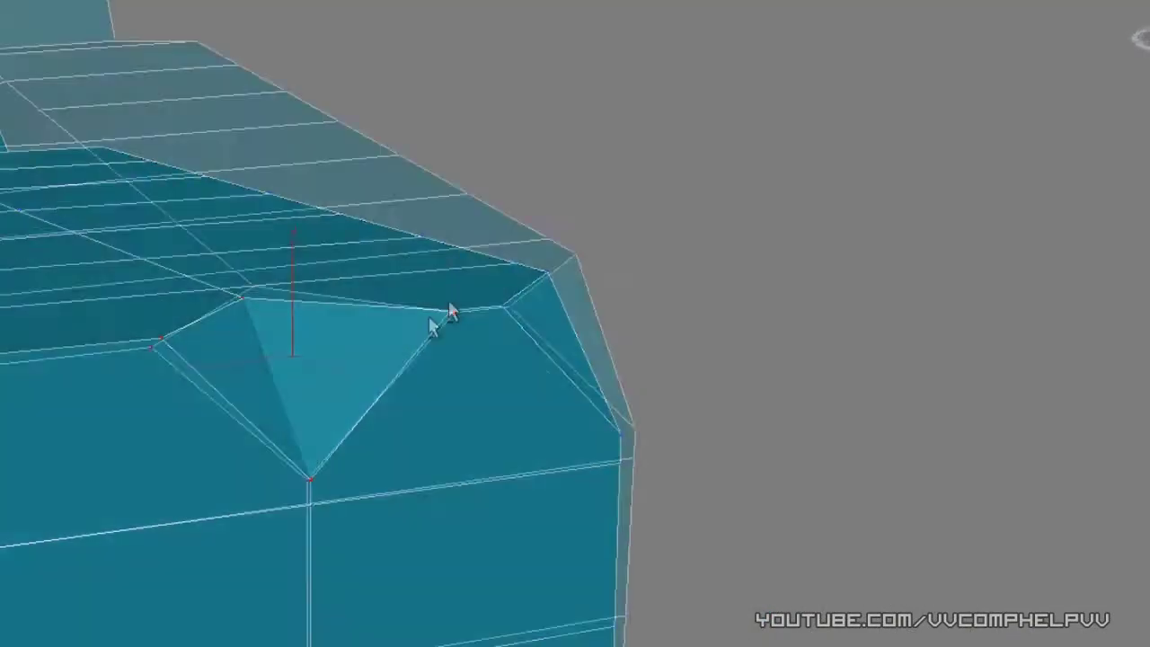
{"action": "scroll", "coordinate": [278, 329], "scroll_direction": "up", "scroll_amount": 4}
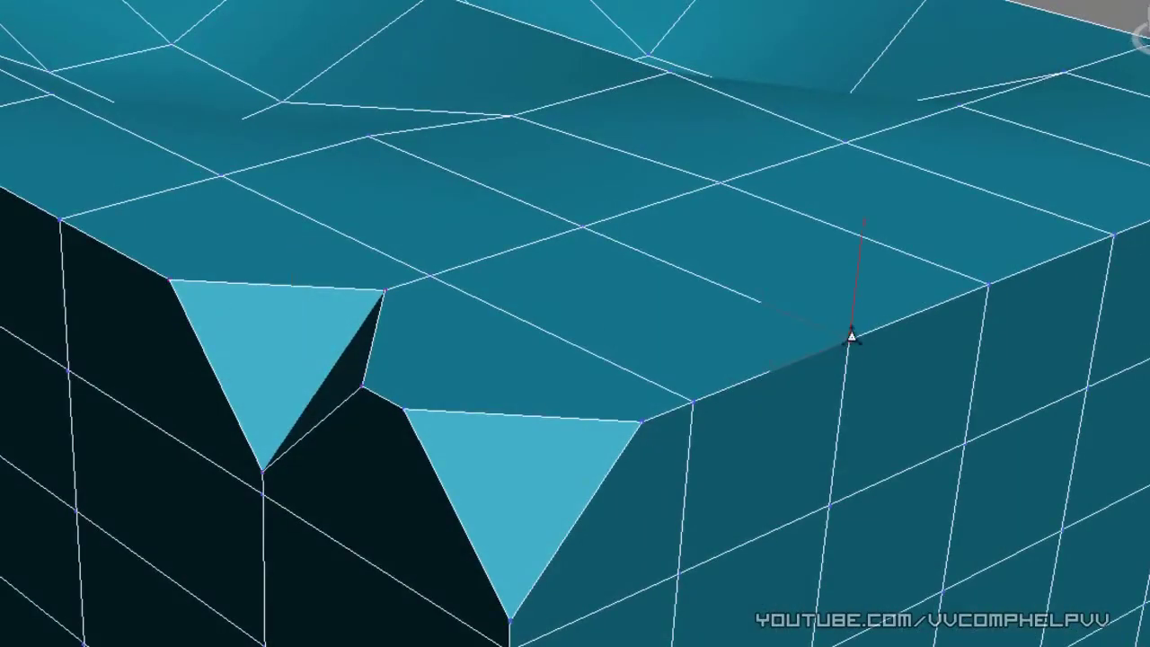
{"action": "left_click_drag", "start_coordinate": [851, 336], "coordinate": [852, 257]}
{"action": "middle_click_drag", "start_coordinate": [971, 308], "coordinate": [894, 305], "text": "alt"}
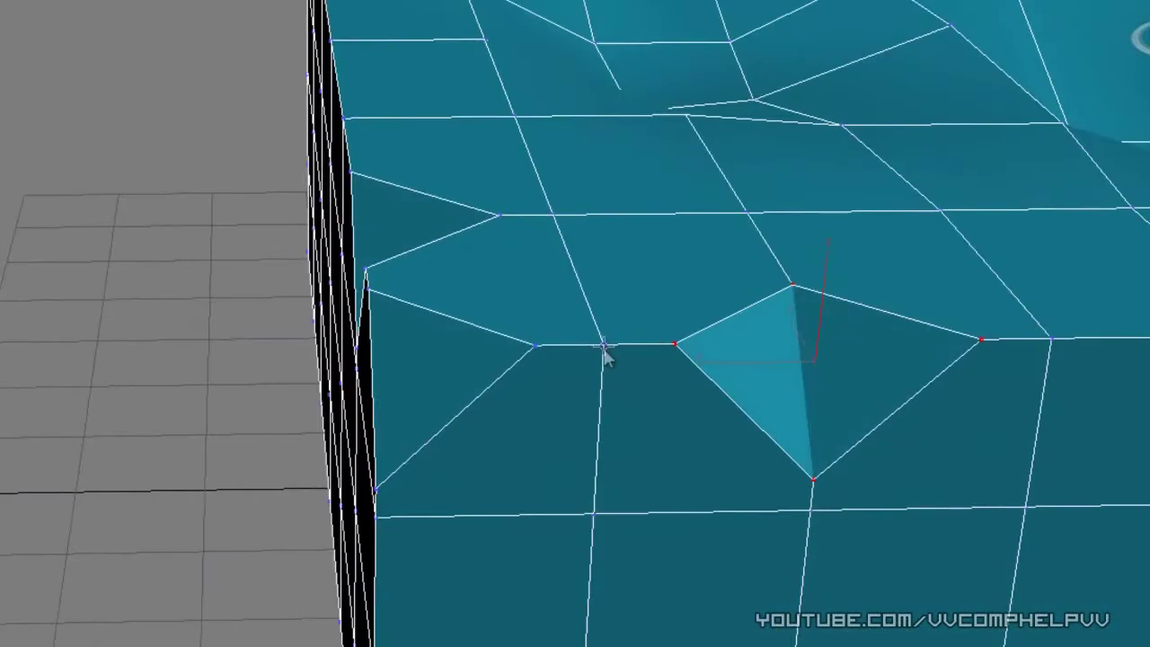
{"action": "left_click_drag", "start_coordinate": [600, 331], "coordinate": [631, 332]}
{"action": "middle_click_drag", "start_coordinate": [631, 335], "coordinate": [465, 316], "text": "alt"}
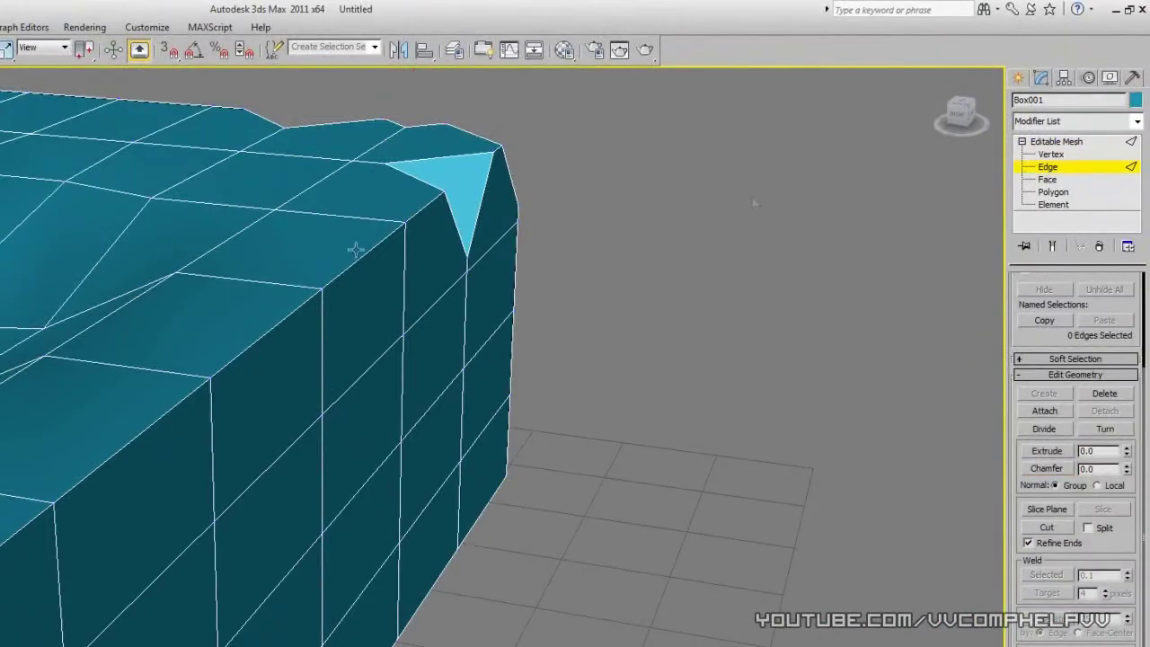
At Edge level, chamfer two adjoining edges along the box's top rim into sloped facets
{"action": "left_click", "coordinate": [239, 352]}
{"action": "right_click", "coordinate": [239, 347]}
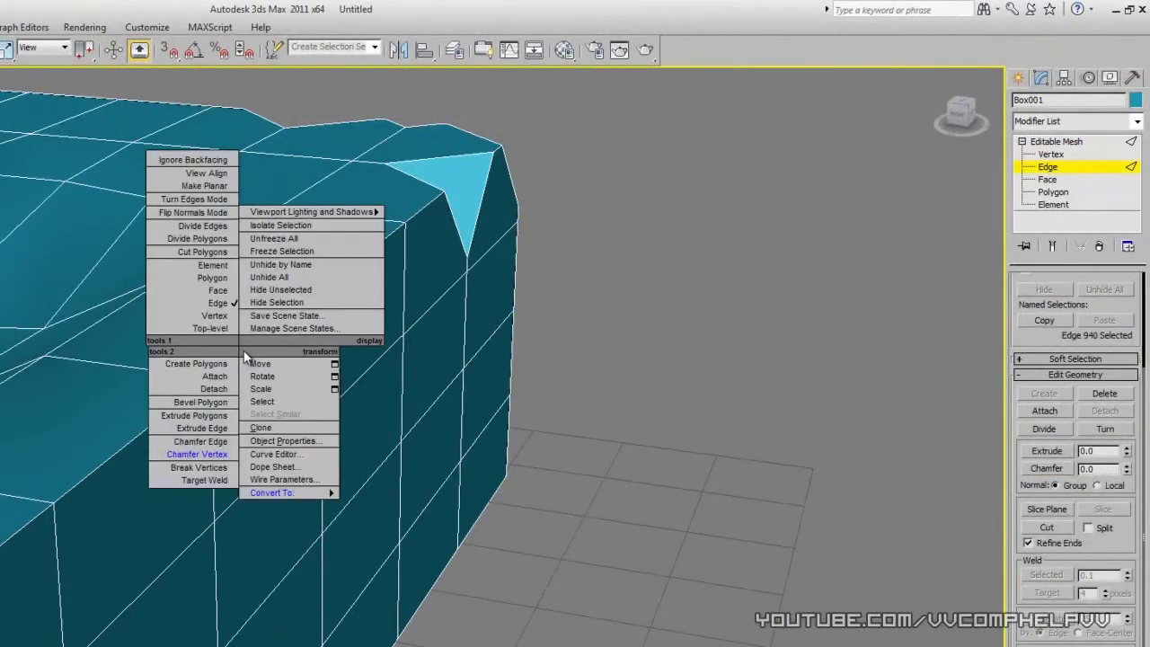
{"action": "left_click", "coordinate": [202, 443]}
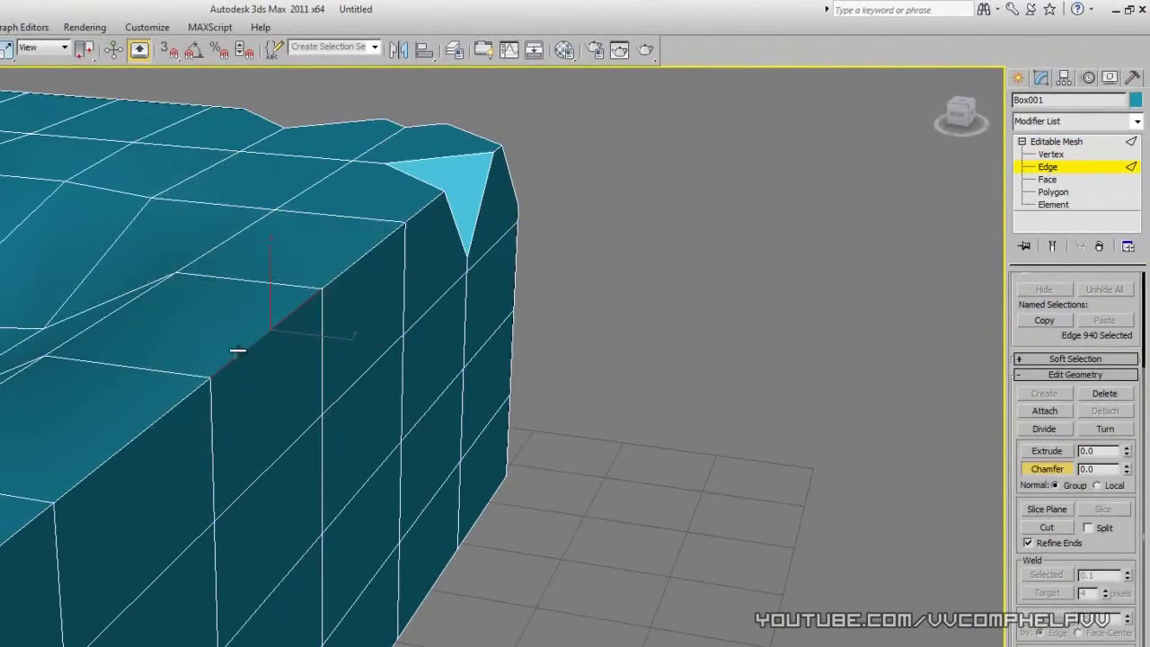
{"action": "mouse_move", "coordinate": [241, 344]}
{"action": "left_mouse_down"}
{"action": "mouse_move", "coordinate": [243, 239]}
{"action": "mouse_move", "coordinate": [266, 357]}
{"action": "mouse_move", "coordinate": [231, 336]}
{"action": "mouse_move", "coordinate": [241, 330]}
{"action": "left_mouse_up"}
{"action": "middle_click_drag", "start_coordinate": [241, 331], "coordinate": [355, 396], "text": "alt"}
{"action": "left_click", "coordinate": [193, 335]}
{"action": "left_click_drag", "start_coordinate": [194, 335], "coordinate": [195, 304]}
{"action": "middle_click_drag", "start_coordinate": [260, 351], "coordinate": [318, 354], "text": "alt"}
{"action": "left_click", "coordinate": [318, 354]}
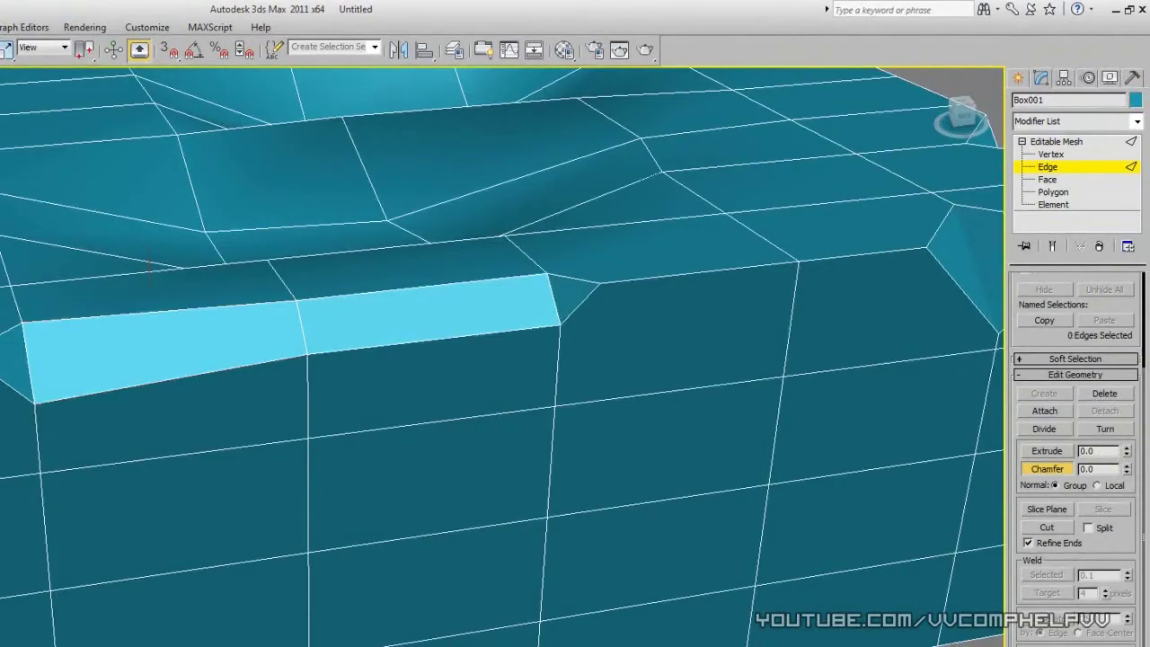
{"action": "key", "text": "ctrl+z"}
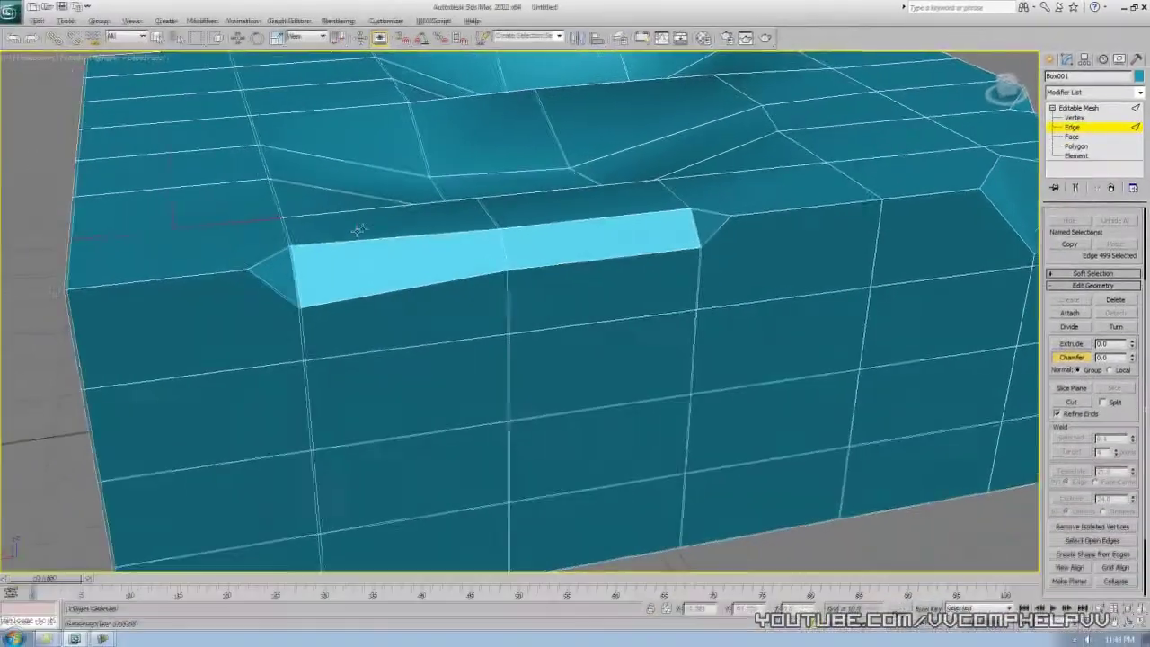
Reset the scene without saving the modified box
{"action": "middle_click_drag", "start_coordinate": [109, 299], "coordinate": [179, 378], "text": "alt"}
{"action": "scroll", "coordinate": [196, 351], "scroll_direction": "down", "scroll_amount": 5}
{"action": "mouse_move", "coordinate": [423, 267]}
{"action": "middle_mouse_down", "text": "alt"}
{"action": "mouse_move", "coordinate": [503, 300]}
{"action": "mouse_move", "coordinate": [545, 290]}
{"action": "mouse_move", "coordinate": [540, 303]}
{"action": "mouse_move", "coordinate": [591, 310]}
{"action": "middle_mouse_up", "text": "alt"}
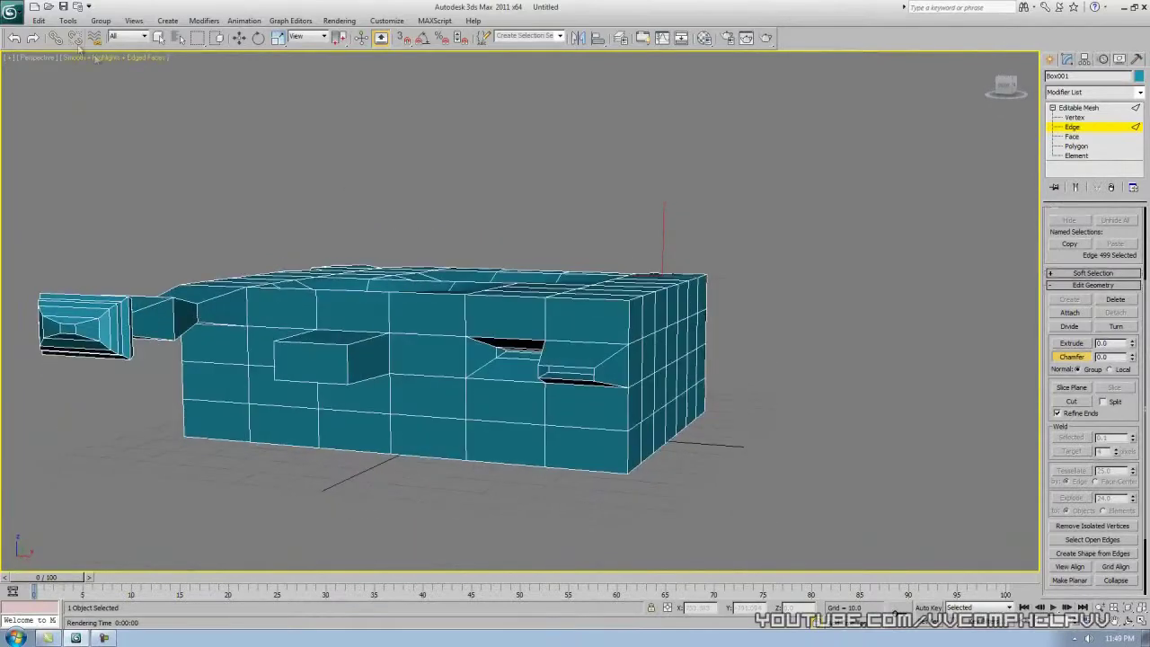
{"action": "left_click", "coordinate": [12, 18]}
{"action": "left_click", "coordinate": [45, 62]}
{"action": "left_click", "coordinate": [585, 361]}
{"action": "left_click", "coordinate": [539, 336]}
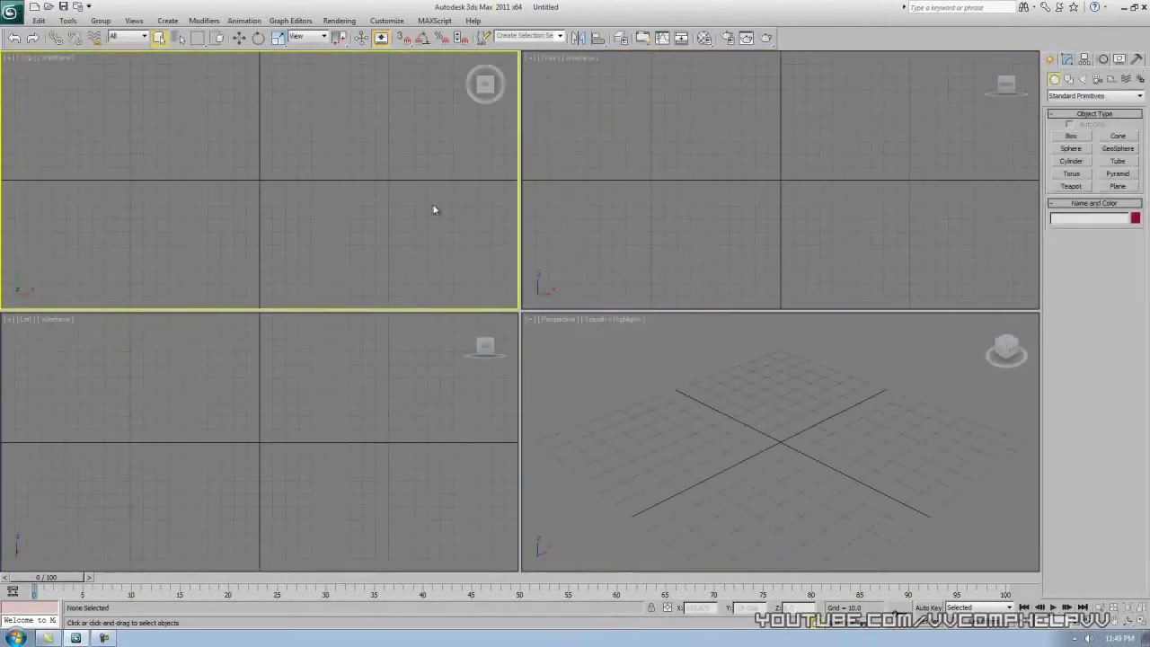
Create a box about 92.8 long, 181.9 wide and 35.7 high from the Top view, and maximize the Perspective view
{"action": "left_click", "coordinate": [1070, 136]}
{"action": "left_click_drag", "start_coordinate": [142, 119], "coordinate": [378, 238]}
{"action": "left_click", "coordinate": [374, 193]}
{"action": "right_click", "coordinate": [855, 368]}
{"action": "key", "text": "alt+w"}
{"action": "scroll", "coordinate": [855, 368], "scroll_direction": "down", "scroll_amount": 5}
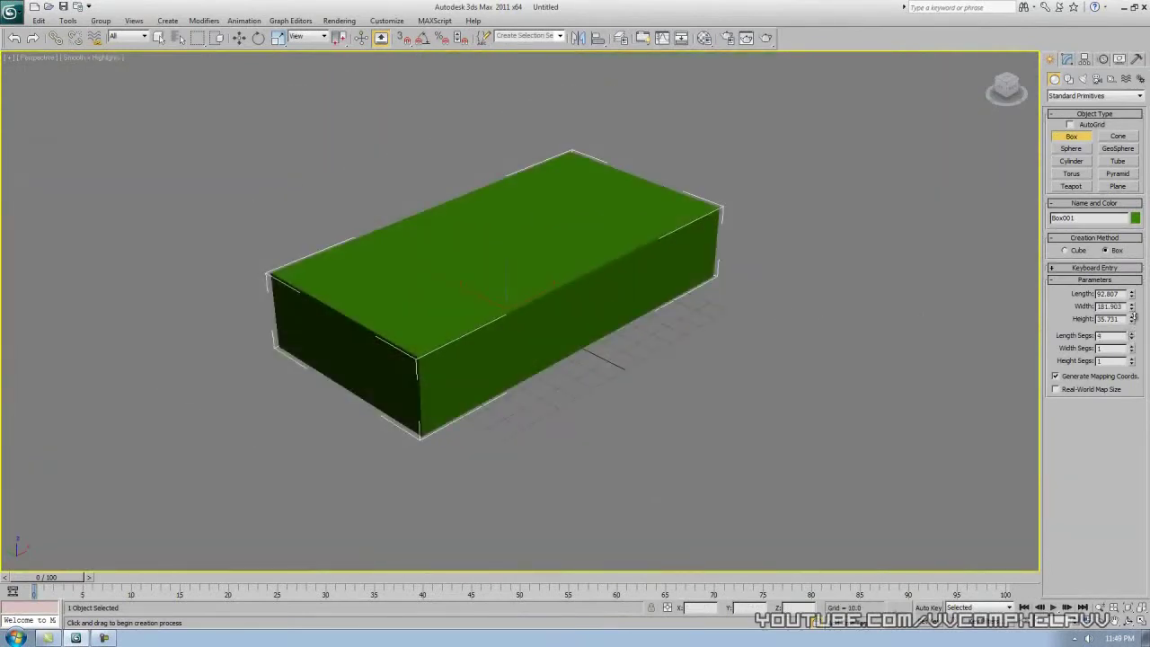
Show edged faces, set the length, width and height segments to 3, and resize the box to about 53.8 long and 27.5 high
{"action": "key", "text": "F4"}
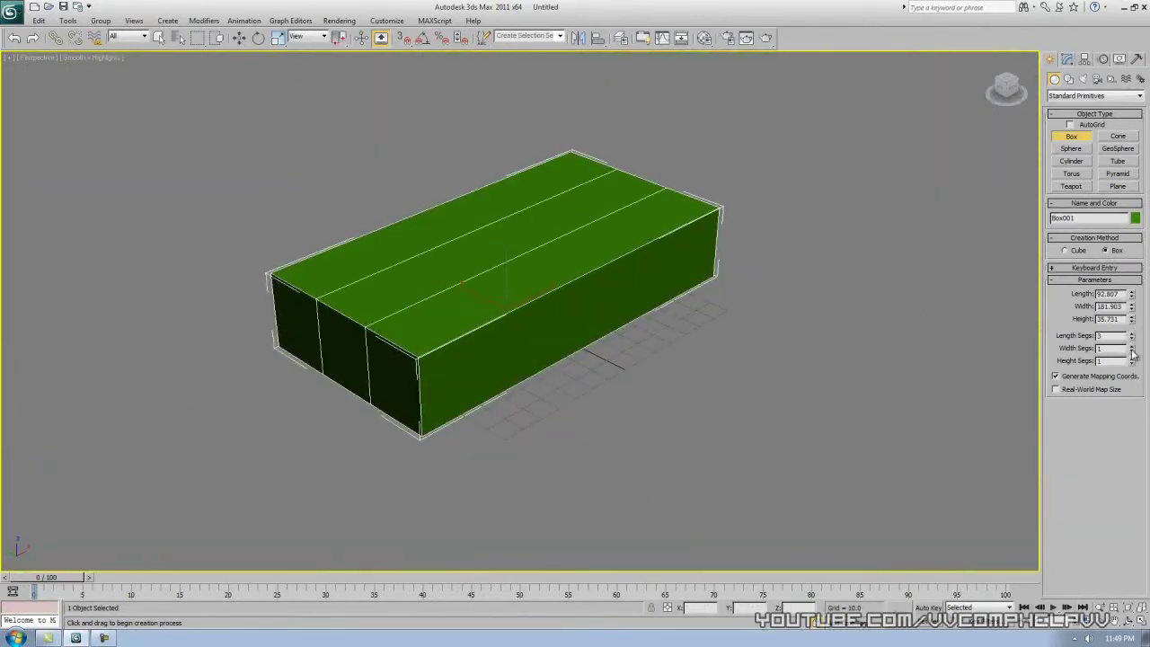
{"action": "left_click_drag", "start_coordinate": [1131, 364], "coordinate": [1131, 353]}
{"action": "middle_click_drag", "start_coordinate": [647, 358], "coordinate": [909, 371], "text": "alt"}
{"action": "key", "text": "F4"}
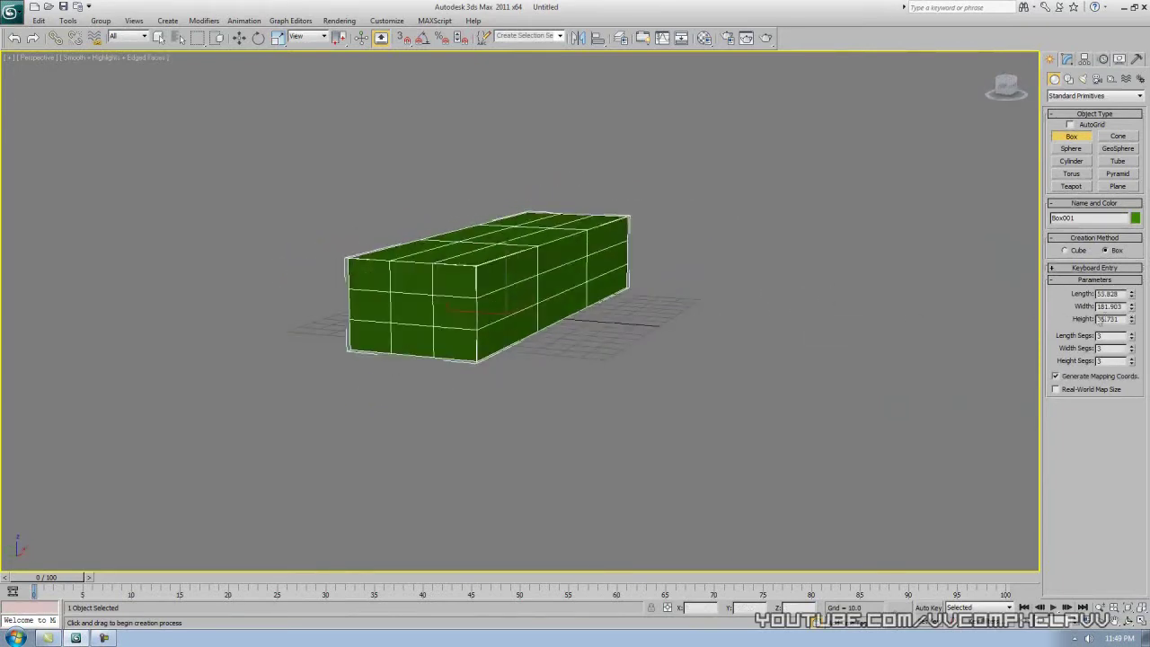
{"action": "middle_click_drag", "start_coordinate": [769, 366], "coordinate": [633, 350], "text": "alt"}
{"action": "middle_click_drag", "start_coordinate": [538, 349], "coordinate": [688, 337], "text": "alt"}
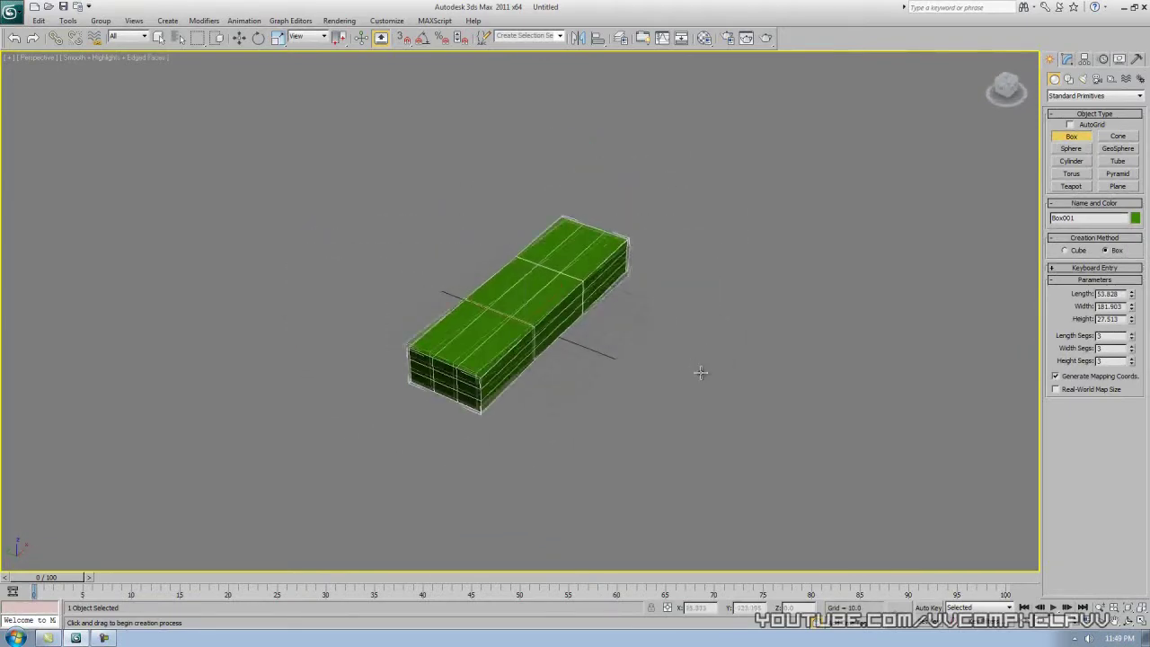
{"action": "scroll", "coordinate": [675, 363], "scroll_direction": "up", "scroll_amount": 5}
{"action": "middle_click_drag", "start_coordinate": [673, 360], "coordinate": [699, 323], "text": "alt"}
Convert the green box to an editable mesh and enter its Polygon sub-object level
{"action": "right_click", "coordinate": [670, 263]}
{"action": "right_click", "coordinate": [670, 262]}
{"action": "mouse_move", "coordinate": [718, 373]}
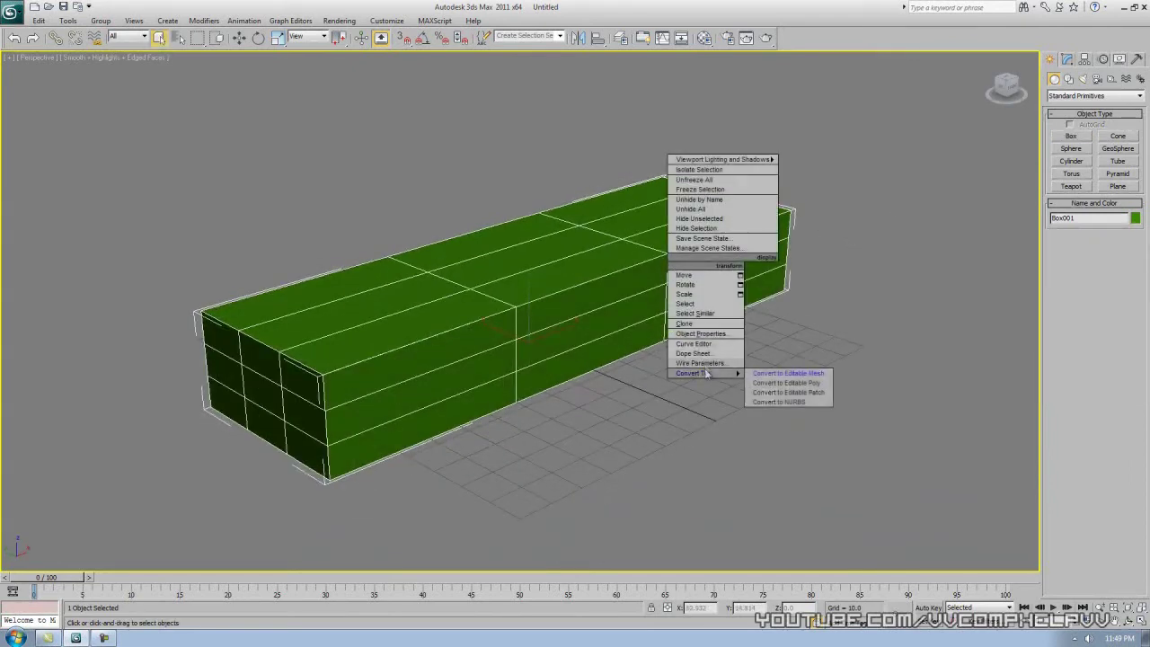
{"action": "left_click", "coordinate": [778, 373]}
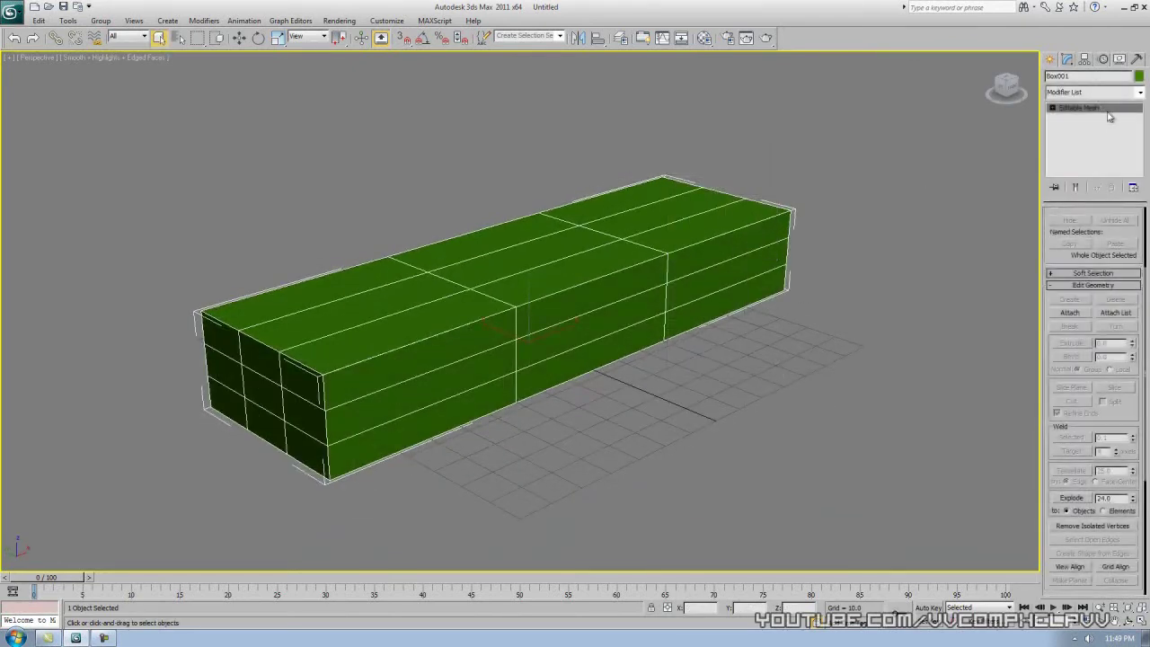
{"action": "left_click", "coordinate": [1077, 145]}
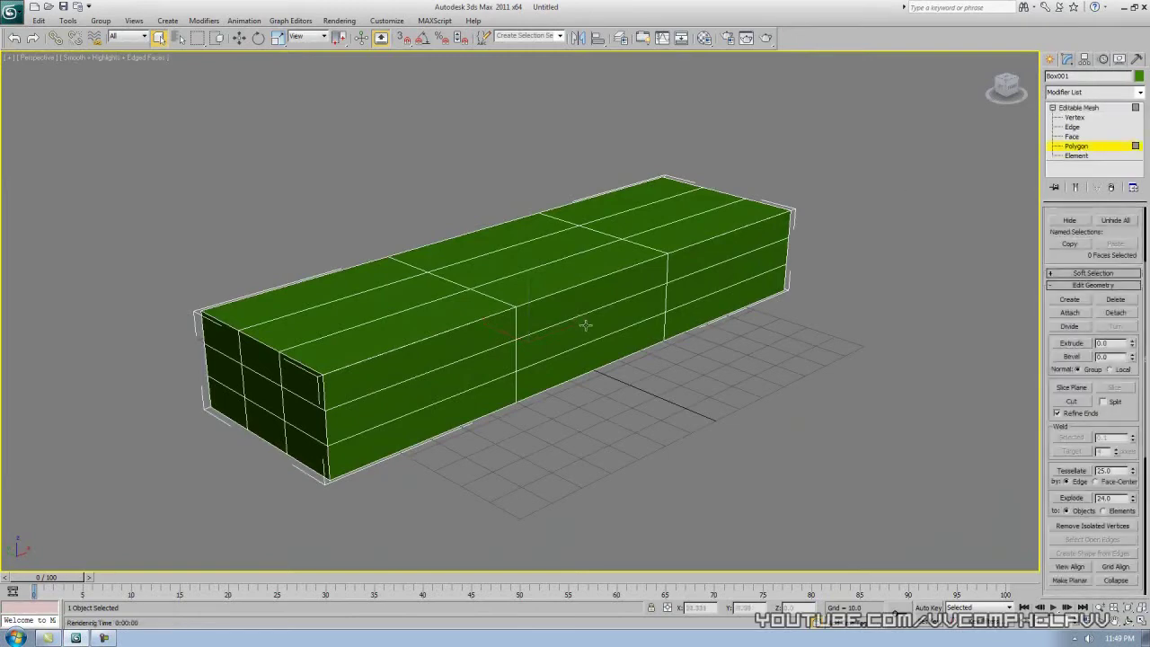
Select the middle polygon on both long sides of the box and extrude them outward into two wings
{"action": "middle_click_drag", "start_coordinate": [601, 343], "coordinate": [706, 333], "text": "alt"}
{"action": "left_click", "coordinate": [444, 377], "text": "ctrl"}
{"action": "middle_click_drag", "start_coordinate": [443, 378], "coordinate": [488, 379], "text": "alt"}
{"action": "left_click", "coordinate": [627, 367]}
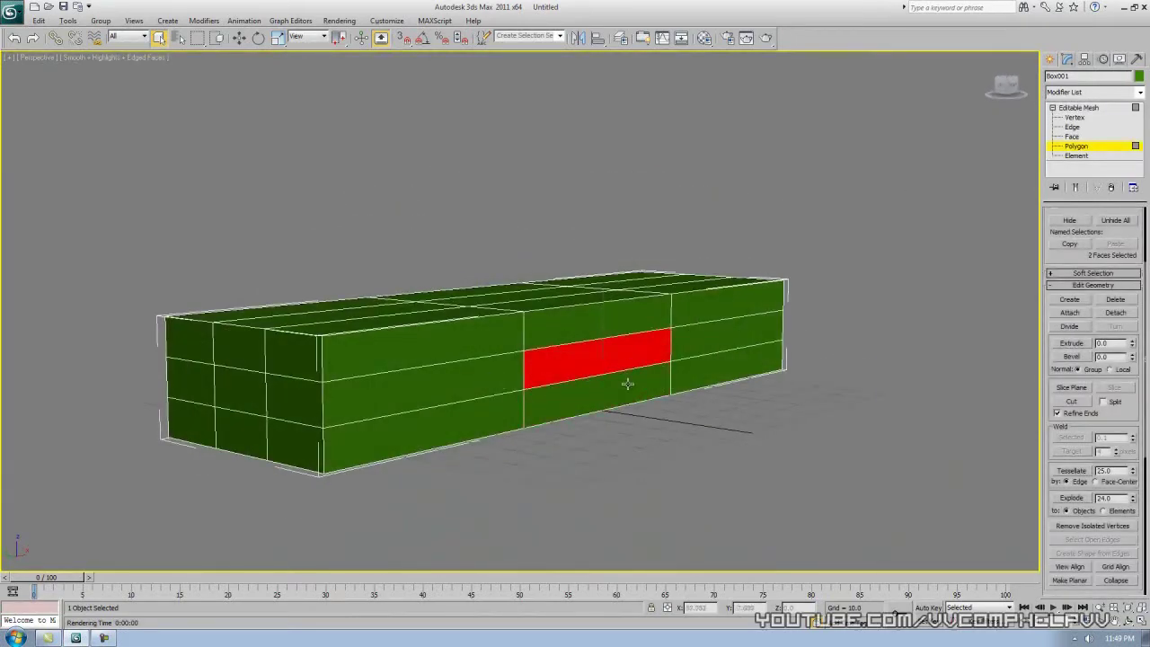
{"action": "middle_click_drag", "start_coordinate": [593, 366], "coordinate": [632, 368], "text": "alt"}
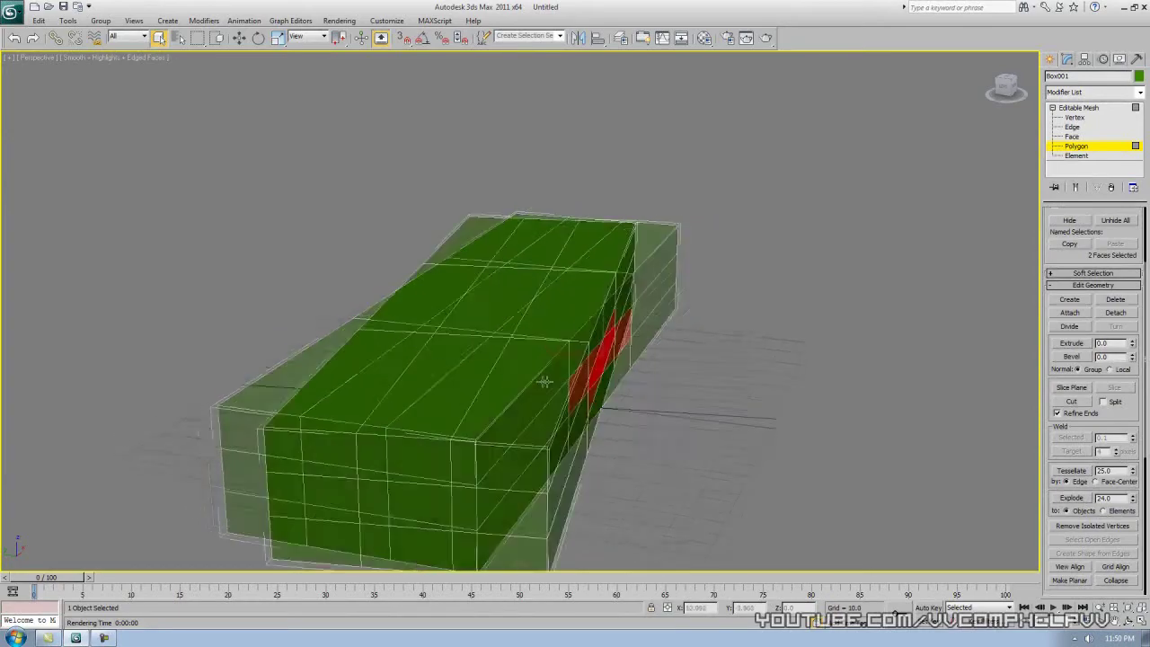
{"action": "left_click", "coordinate": [532, 411], "text": "ctrl"}
{"action": "middle_click_drag", "start_coordinate": [694, 452], "coordinate": [584, 434], "text": "alt"}
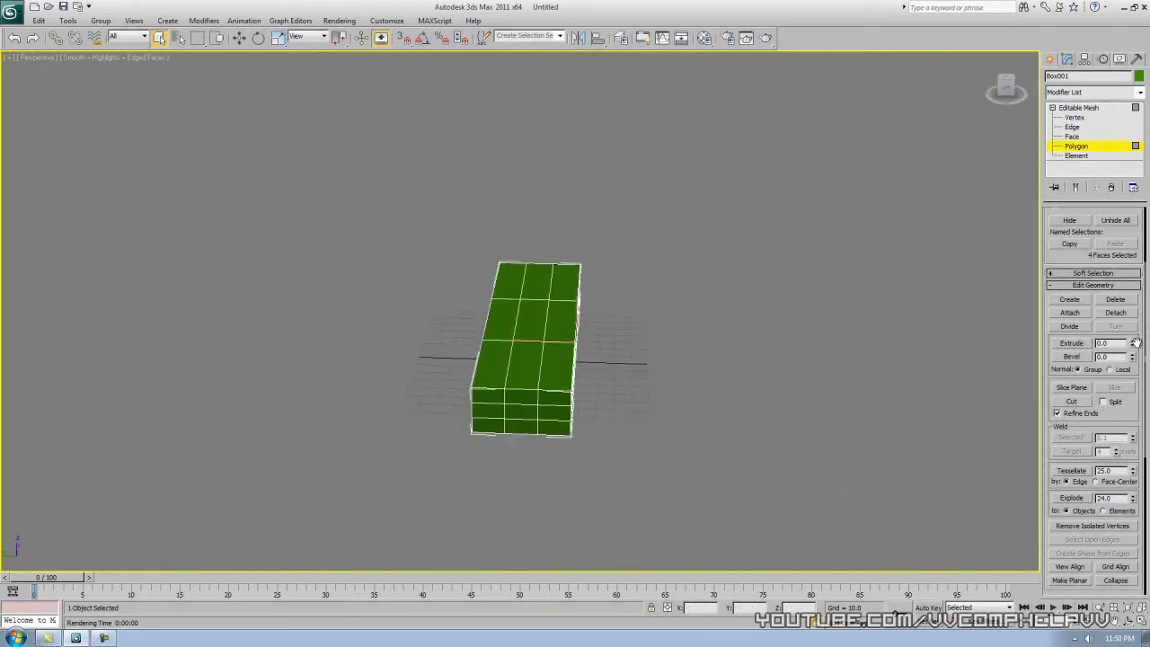
{"action": "left_click_drag", "start_coordinate": [1133, 347], "coordinate": [1107, 117]}
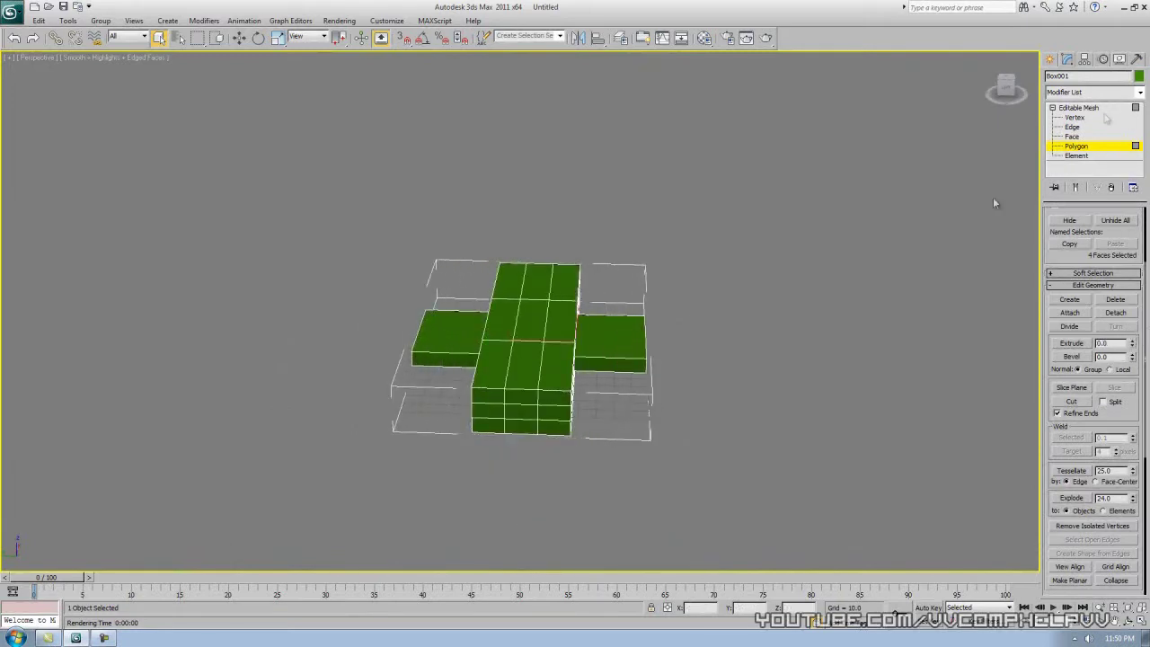
Turn off the box's selection brackets and return to its Polygon sub-object level
{"action": "key", "text": "h"}
{"action": "left_click", "coordinate": [330, 70]}
{"action": "left_click", "coordinate": [1080, 109]}
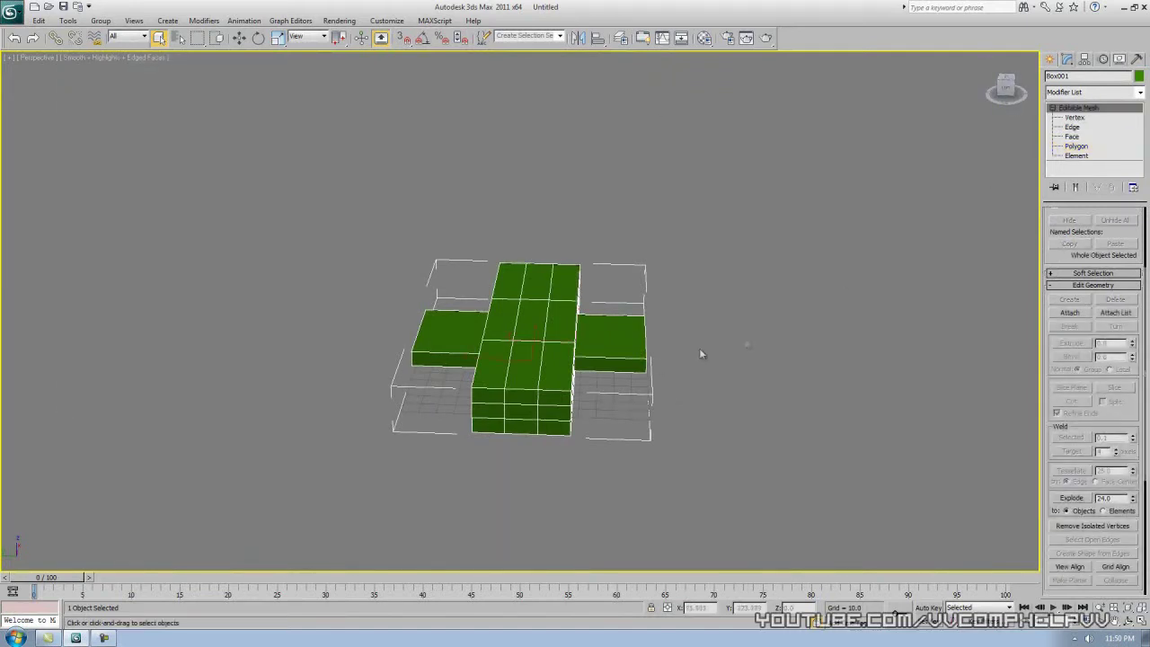
{"action": "right_click", "coordinate": [751, 406]}
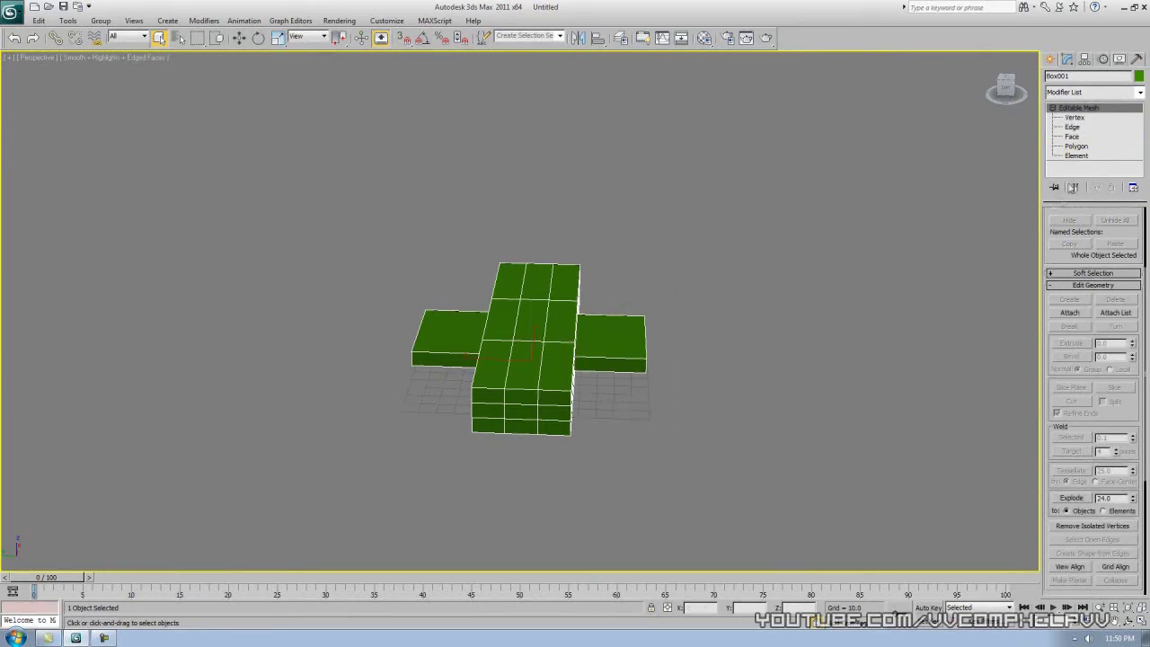
{"action": "left_click", "coordinate": [1076, 148]}
Scale the two wing-tip polygons to about 36% in height and move them down so the wings slope downward
{"action": "middle_click_drag", "start_coordinate": [808, 349], "coordinate": [716, 352], "text": "alt"}
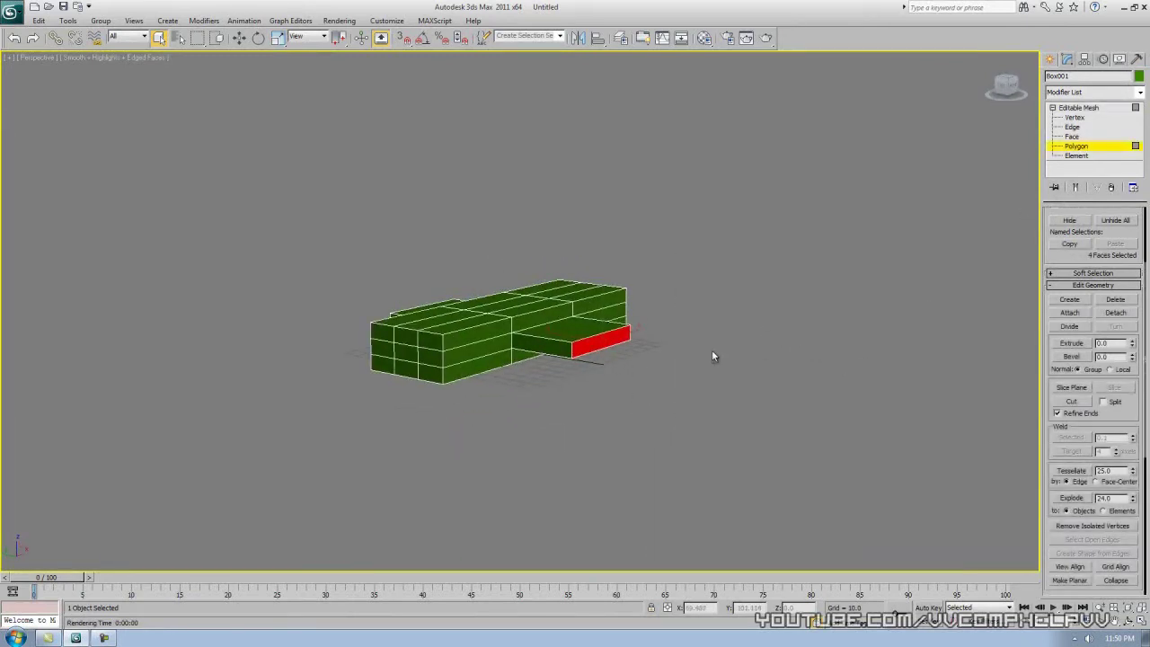
{"action": "key", "text": "w"}
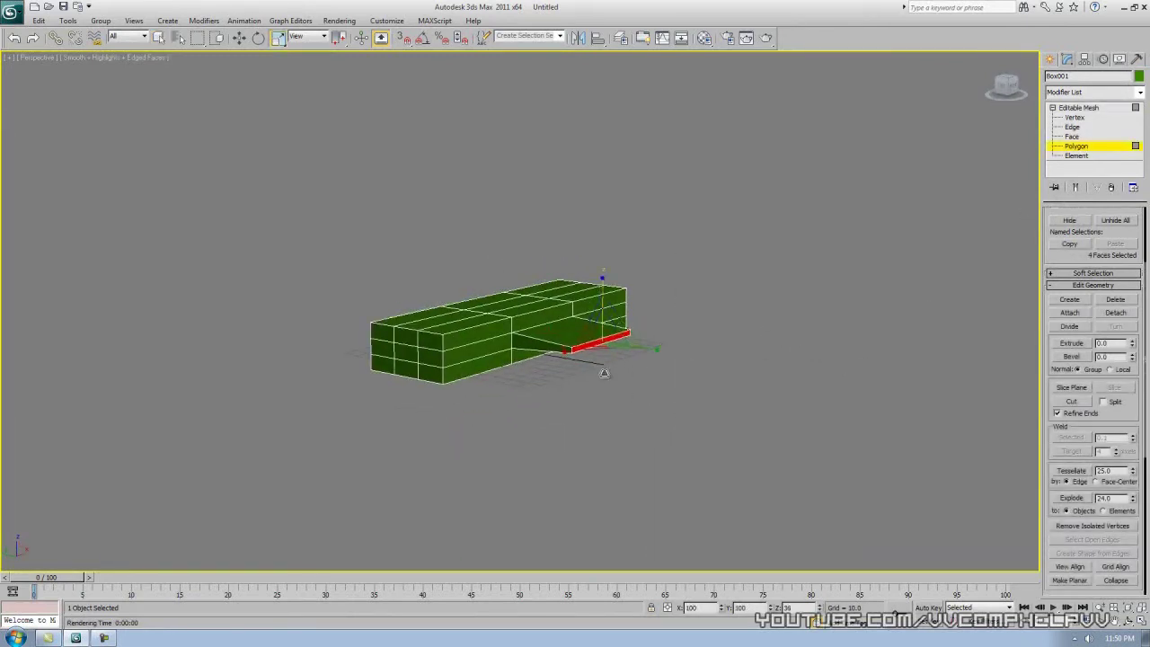
{"action": "middle_click_drag", "start_coordinate": [605, 382], "coordinate": [643, 384], "text": "alt"}
{"action": "key", "text": "w"}
{"action": "left_click_drag", "start_coordinate": [589, 307], "coordinate": [590, 327]}
{"action": "middle_click_drag", "start_coordinate": [678, 380], "coordinate": [626, 409], "text": "alt"}
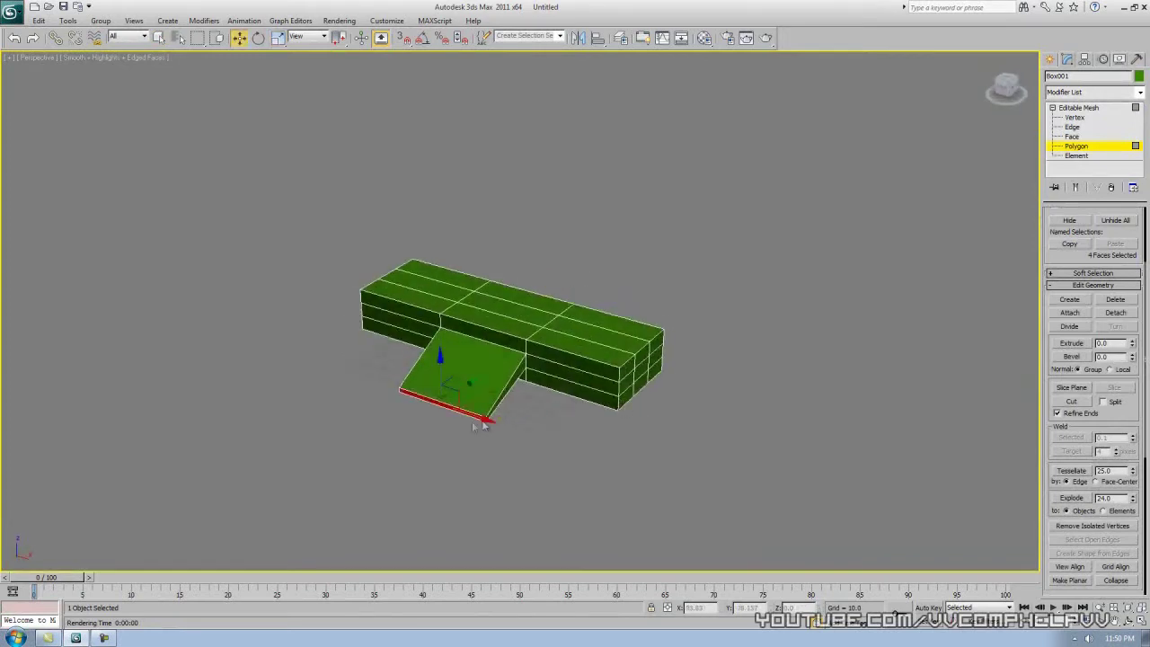
Undo a sideways shift of the wing tips and move them lengthwise so the wings sweep back
{"action": "mouse_move", "coordinate": [482, 417]}
{"action": "left_mouse_down"}
{"action": "mouse_move", "coordinate": [472, 394]}
{"action": "mouse_move", "coordinate": [472, 416]}
{"action": "left_mouse_up"}
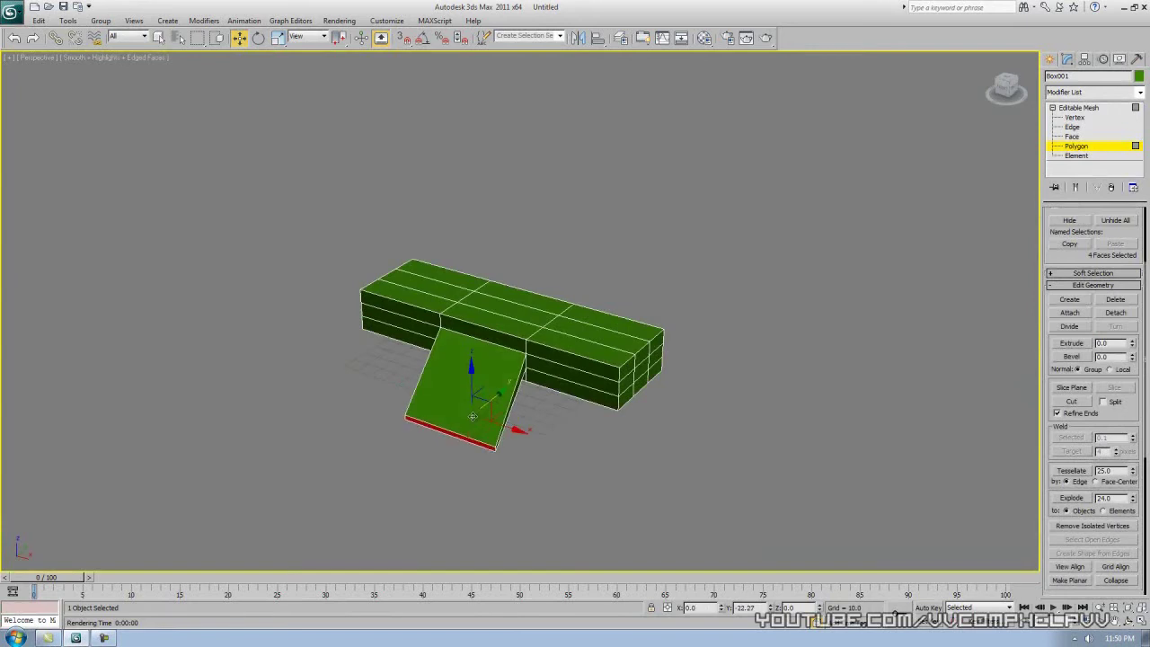
{"action": "middle_click_drag", "start_coordinate": [581, 426], "coordinate": [486, 439], "text": "alt"}
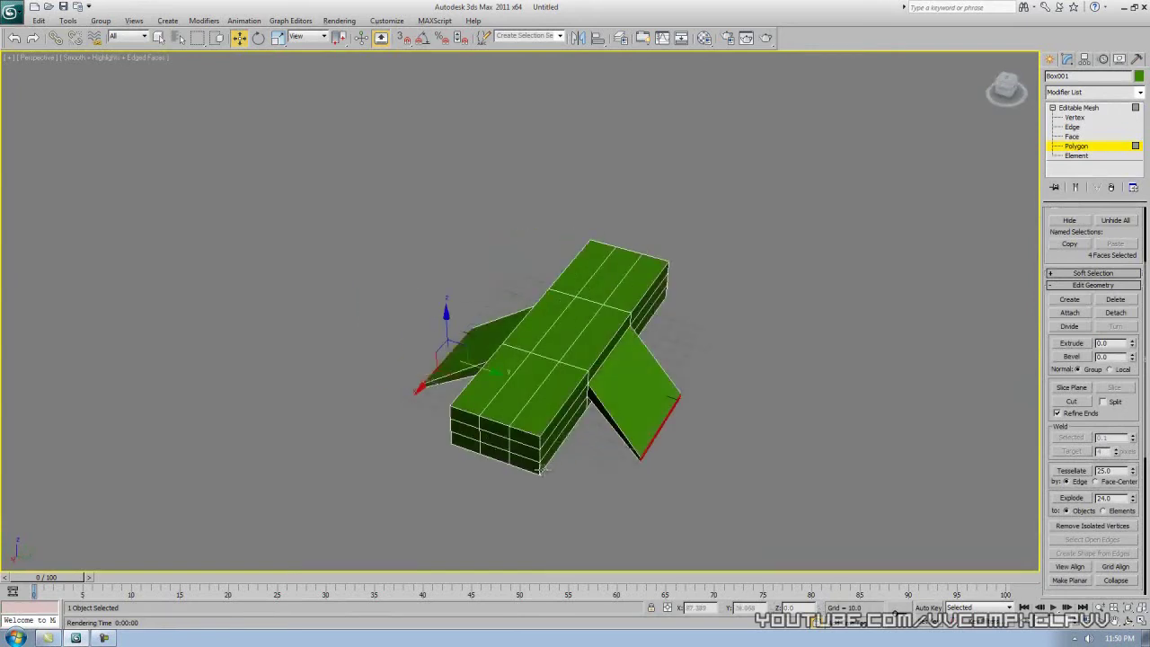
{"action": "middle_click_drag", "start_coordinate": [540, 468], "coordinate": [598, 462], "text": "alt"}
{"action": "mouse_move", "coordinate": [485, 405]}
{"action": "left_mouse_down"}
{"action": "mouse_move", "coordinate": [449, 413]}
{"action": "mouse_move", "coordinate": [539, 393]}
{"action": "mouse_move", "coordinate": [490, 409]}
{"action": "left_mouse_up"}
{"action": "key", "text": "ctrl+z"}
{"action": "middle_click_drag", "start_coordinate": [542, 467], "coordinate": [660, 452], "text": "alt"}
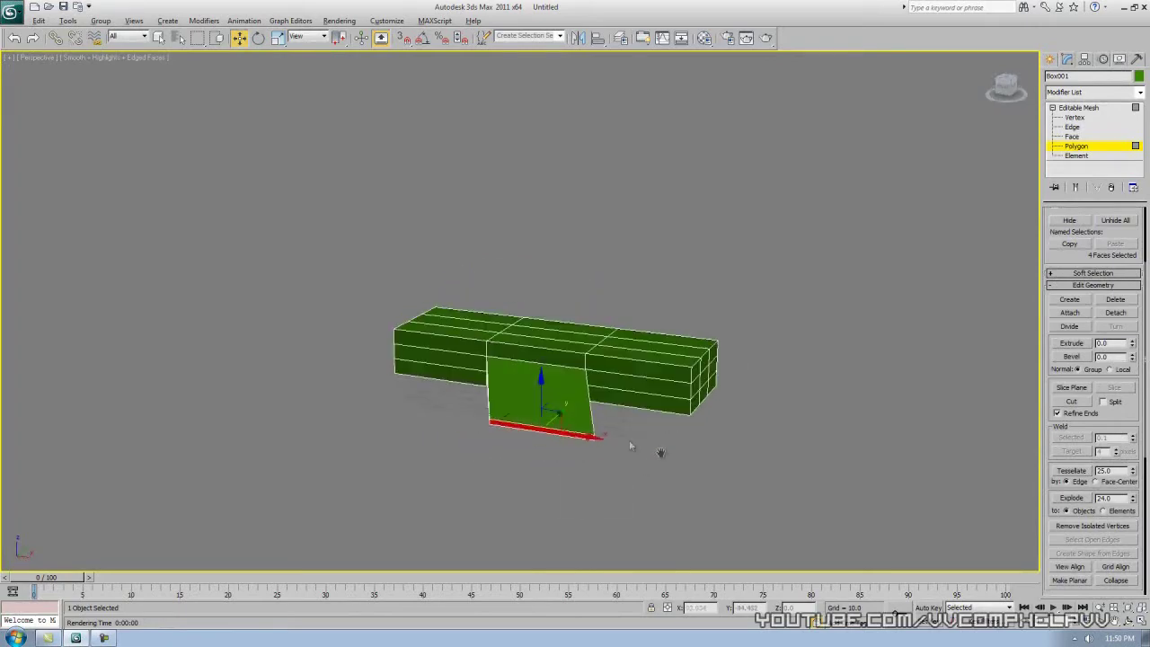
Select only the middle top polygon at the fuselage's rear end
{"action": "left_click", "coordinate": [690, 499]}
{"action": "middle_click_drag", "start_coordinate": [690, 499], "coordinate": [632, 407], "text": "alt"}
{"action": "scroll", "coordinate": [643, 494], "scroll_direction": "up", "scroll_amount": 5}
{"action": "left_click", "coordinate": [512, 426]}
{"action": "left_click", "coordinate": [547, 422]}
{"action": "middle_click_drag", "start_coordinate": [546, 427], "coordinate": [611, 413], "text": "alt"}
Try to extrude the selected top polygon upward by about 21.2, and undo it
{"action": "right_click", "coordinate": [615, 416]}
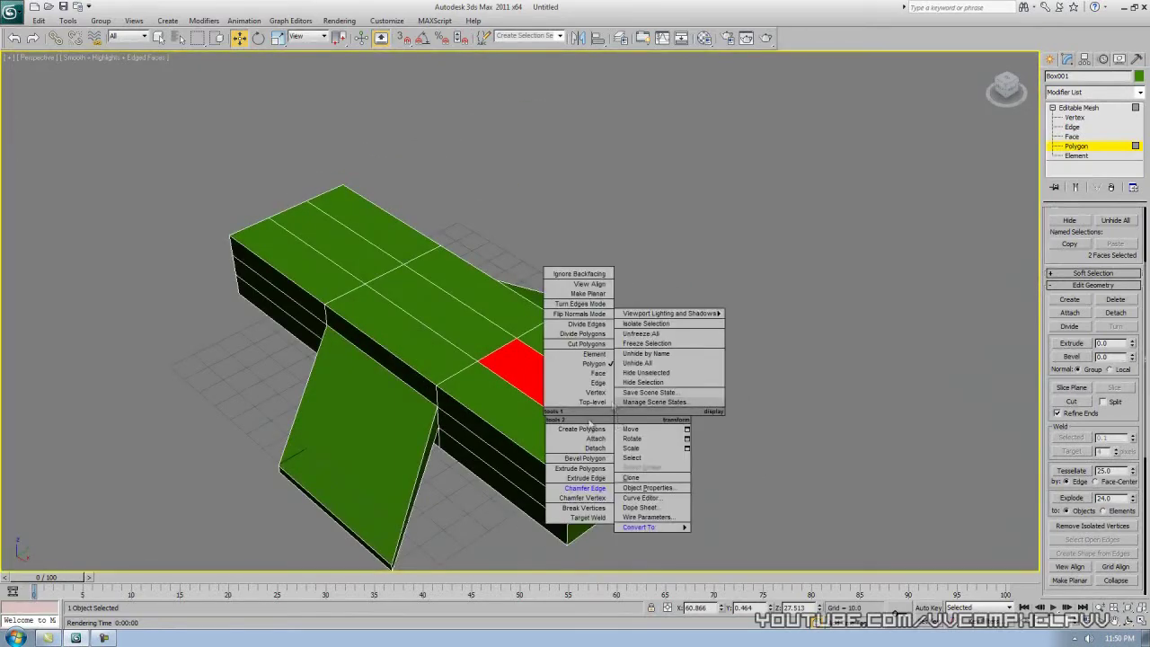
{"action": "left_click", "coordinate": [593, 468]}
{"action": "left_click_drag", "start_coordinate": [606, 435], "coordinate": [600, 299]}
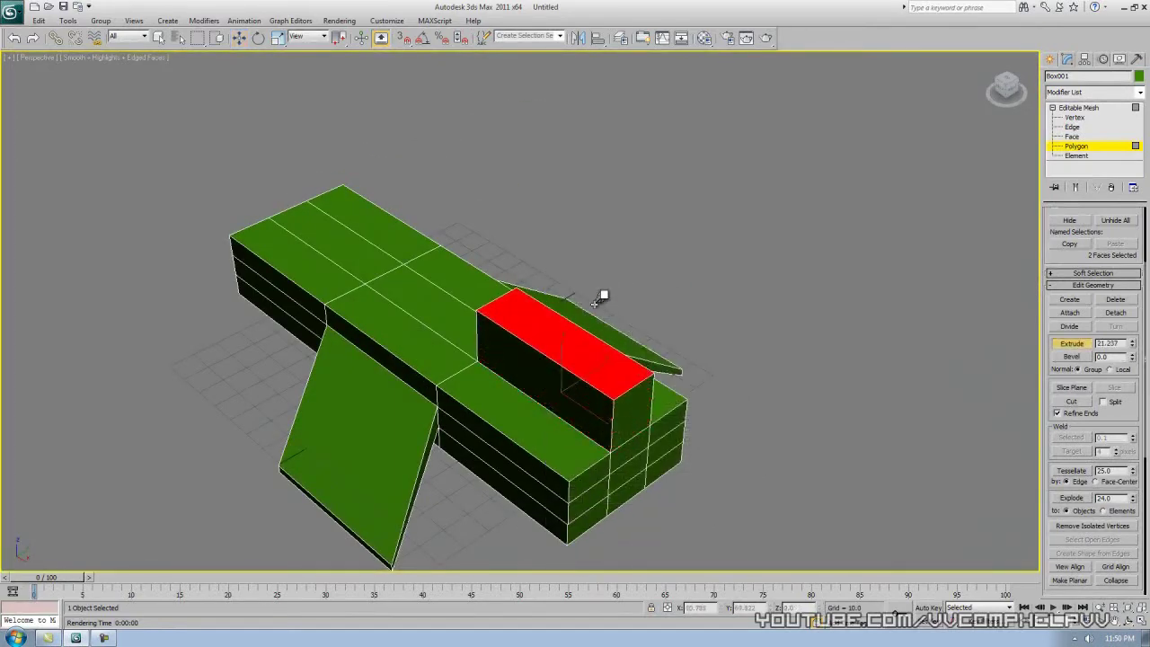
{"action": "key", "text": "ctrl+z"}
{"action": "right_click", "coordinate": [635, 407]}
Bevel the selected top polygon into a tapered tail fin and move its upper end higher and rearward
{"action": "right_click", "coordinate": [624, 417]}
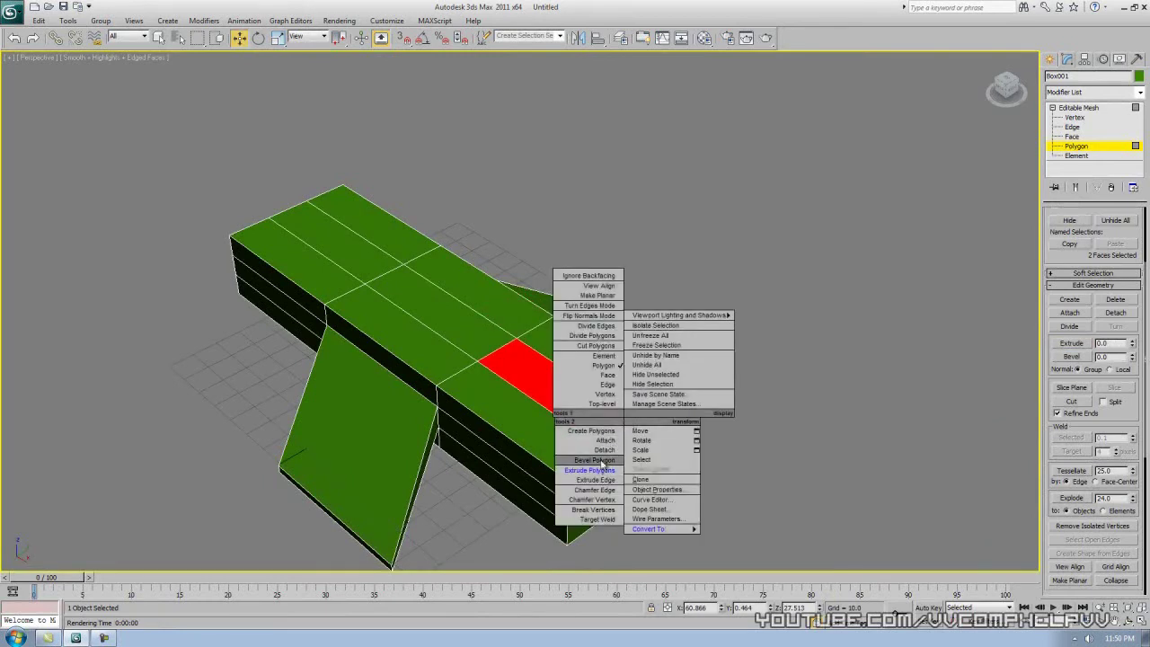
{"action": "left_click", "coordinate": [595, 460]}
{"action": "left_click_drag", "start_coordinate": [602, 460], "coordinate": [605, 300]}
{"action": "left_click", "coordinate": [606, 331]}
{"action": "middle_click_drag", "start_coordinate": [607, 330], "coordinate": [689, 348], "text": "alt"}
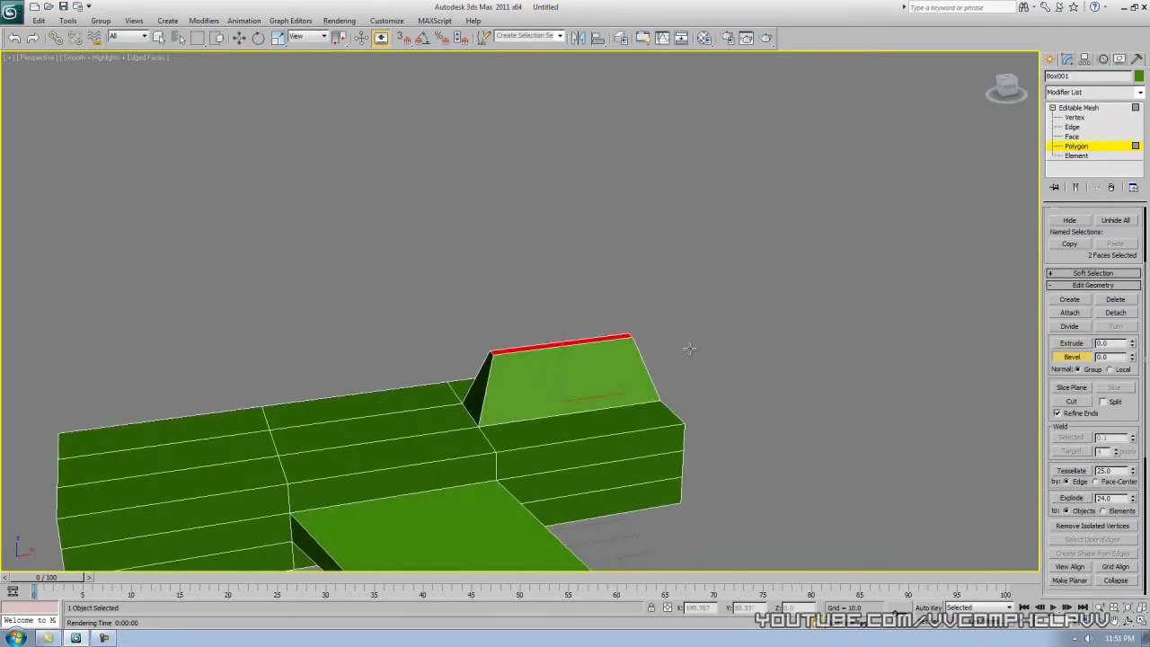
{"action": "left_click_drag", "start_coordinate": [600, 338], "coordinate": [624, 269]}
Enter the Vertex sub-object level and show the whole model in the Left view
{"action": "mouse_move", "coordinate": [684, 422]}
{"action": "middle_mouse_down", "text": "alt"}
{"action": "mouse_move", "coordinate": [703, 428]}
{"action": "mouse_move", "coordinate": [686, 424]}
{"action": "middle_mouse_up", "text": "alt"}
{"action": "middle_click_drag", "start_coordinate": [481, 439], "coordinate": [587, 416]}
{"action": "middle_click_drag", "start_coordinate": [518, 411], "coordinate": [690, 424]}
{"action": "left_click", "coordinate": [1076, 119]}
{"action": "middle_click_drag", "start_coordinate": [861, 328], "coordinate": [886, 322], "text": "alt"}
{"action": "key", "text": "v"}
{"action": "key", "text": "l"}
{"action": "key", "text": "z"}
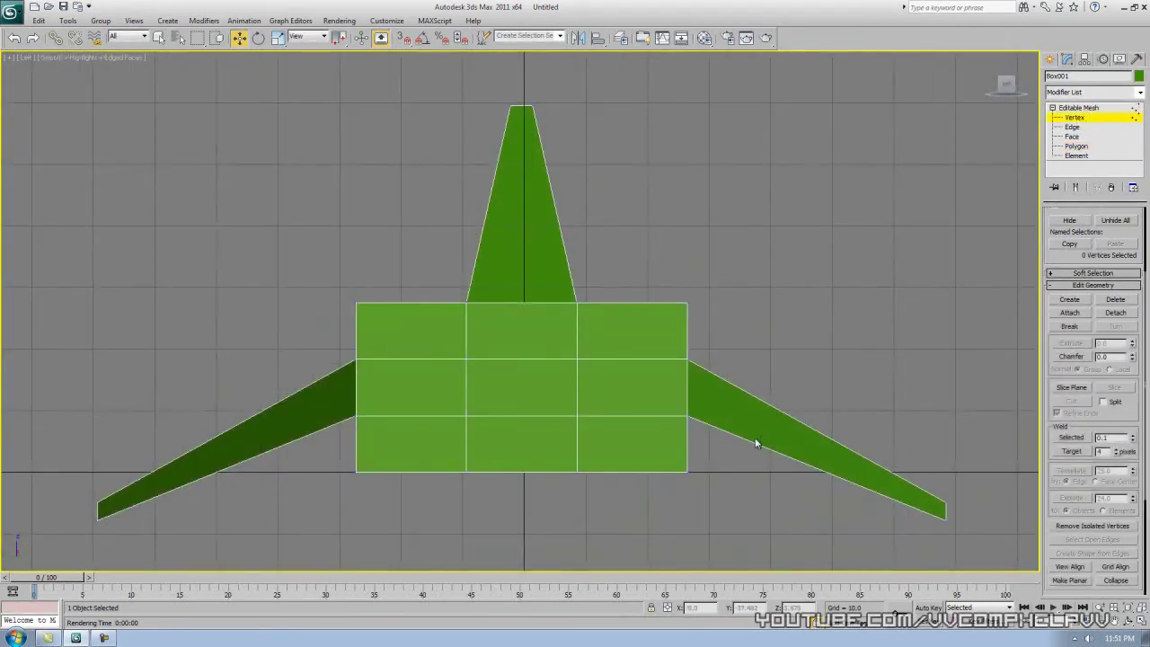
From a side view, bring the upper and lower vertices of the fuselage's front end closer together to taper it
{"action": "middle_click_drag", "start_coordinate": [674, 371], "coordinate": [723, 354], "text": "alt"}
{"action": "left_click", "coordinate": [1002, 85]}
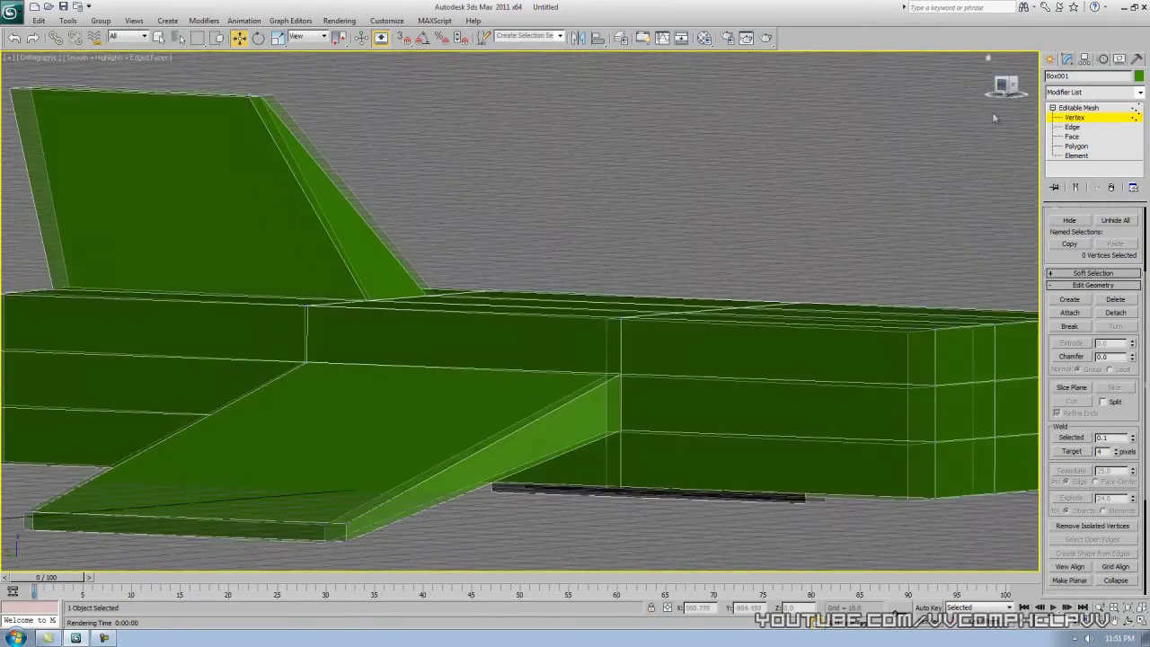
{"action": "middle_click_drag", "start_coordinate": [976, 437], "coordinate": [733, 398]}
{"action": "left_click_drag", "start_coordinate": [925, 485], "coordinate": [908, 378]}
{"action": "left_click_drag", "start_coordinate": [901, 242], "coordinate": [910, 293]}
{"action": "left_click", "coordinate": [910, 293]}
{"action": "middle_click_drag", "start_coordinate": [708, 326], "coordinate": [840, 329]}
{"action": "scroll", "coordinate": [839, 329], "scroll_direction": "down", "scroll_amount": 5}
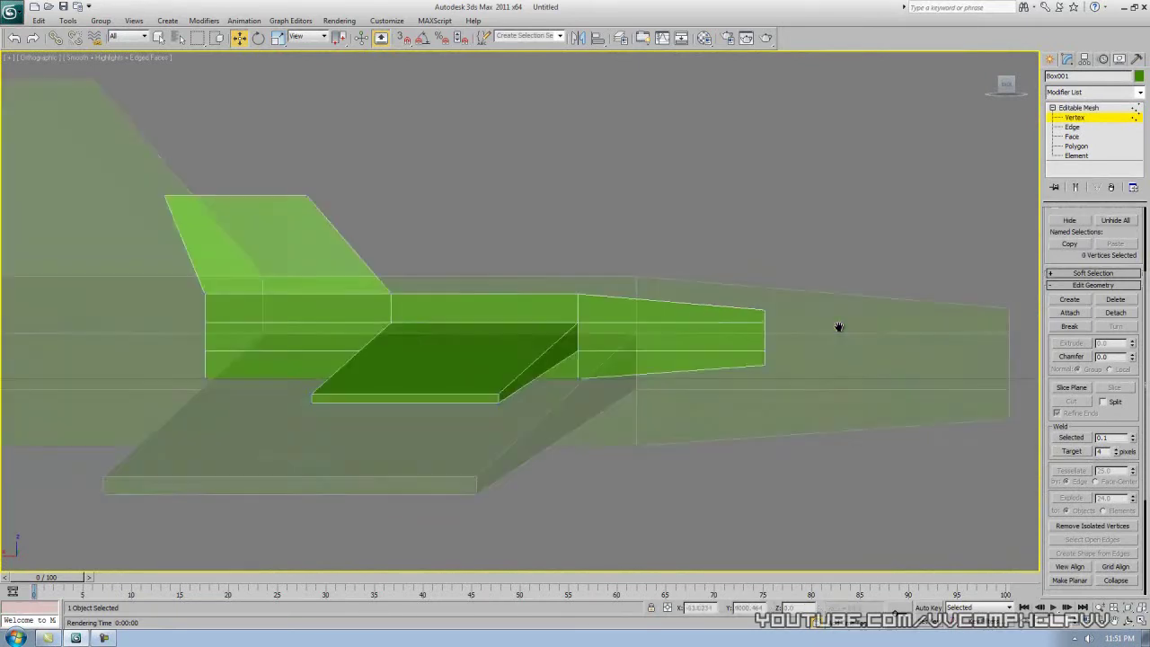
Switch to the Polygon level and select all nine polygons of the fuselage's front end face
{"action": "middle_click_drag", "start_coordinate": [620, 341], "coordinate": [512, 350], "text": "alt"}
{"action": "left_click", "coordinate": [1077, 146]}
{"action": "middle_click_drag", "start_coordinate": [649, 339], "coordinate": [619, 336], "text": "alt"}
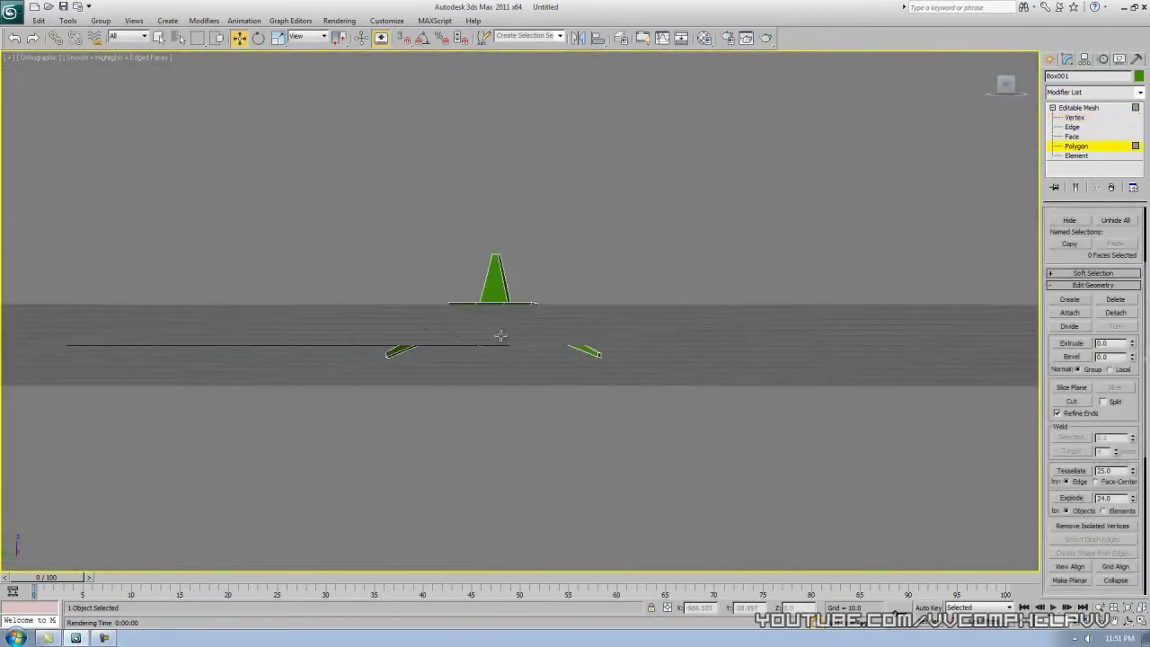
{"action": "middle_click_drag", "start_coordinate": [501, 335], "coordinate": [516, 336], "text": "alt"}
{"action": "scroll", "coordinate": [519, 336], "scroll_direction": "up", "scroll_amount": 5}
{"action": "left_click", "coordinate": [416, 317]}
{"action": "left_click", "coordinate": [471, 316], "text": "ctrl"}
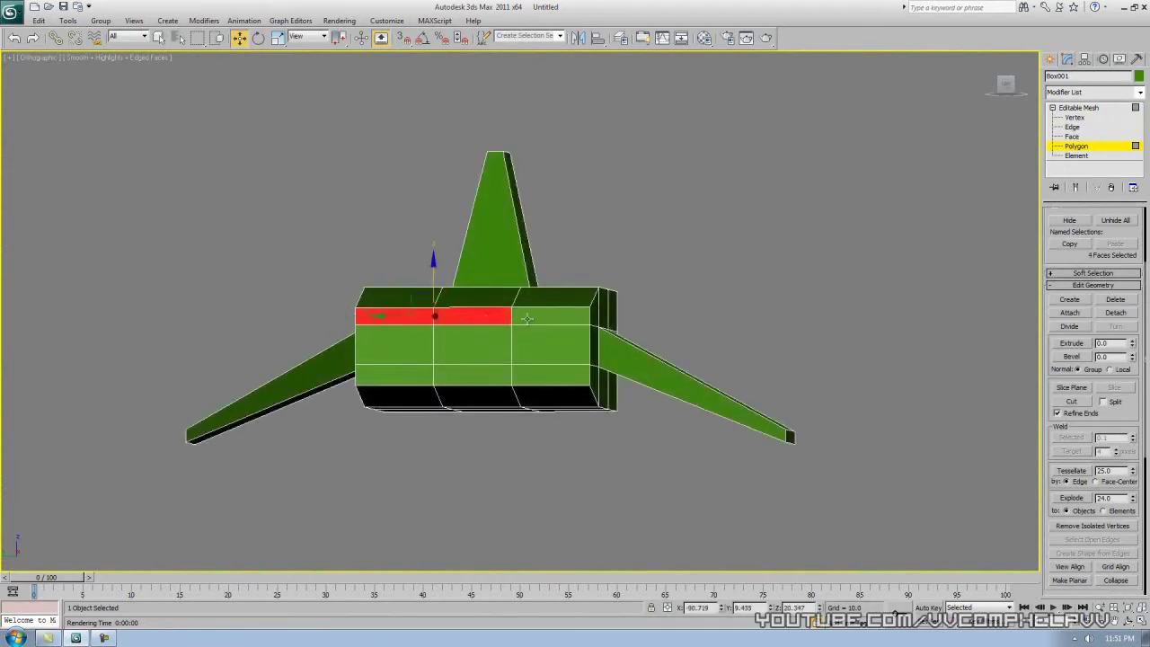
{"action": "left_click", "coordinate": [537, 317], "text": "ctrl"}
{"action": "left_click", "coordinate": [533, 337], "text": "ctrl"}
{"action": "left_click", "coordinate": [467, 343], "text": "ctrl"}
{"action": "left_click", "coordinate": [404, 344], "text": "ctrl"}
{"action": "left_click", "coordinate": [408, 370], "text": "ctrl"}
{"action": "left_click", "coordinate": [454, 371], "text": "ctrl"}
{"action": "left_click", "coordinate": [532, 375], "text": "ctrl"}
Bevel the selected front polygons outward by about 59 with an inward taper to form the nose
{"action": "right_click", "coordinate": [525, 341]}
{"action": "left_click", "coordinate": [502, 387]}
{"action": "left_click_drag", "start_coordinate": [516, 354], "coordinate": [506, 103]}
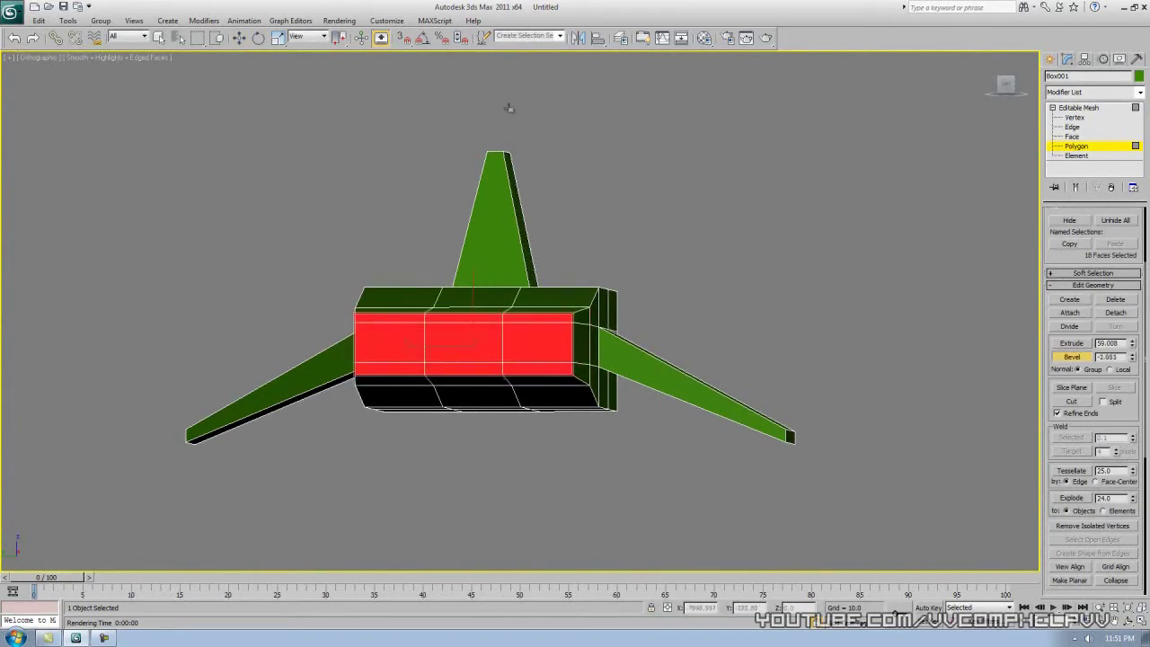
{"action": "left_click", "coordinate": [508, 114]}
Move the nose-tip polygons downward, scale them narrower and deselect them
{"action": "middle_click_drag", "start_coordinate": [631, 269], "coordinate": [596, 313], "text": "alt"}
{"action": "right_click", "coordinate": [595, 312]}
{"action": "left_click", "coordinate": [616, 329]}
{"action": "scroll", "coordinate": [674, 355], "scroll_direction": "down", "scroll_amount": 5}
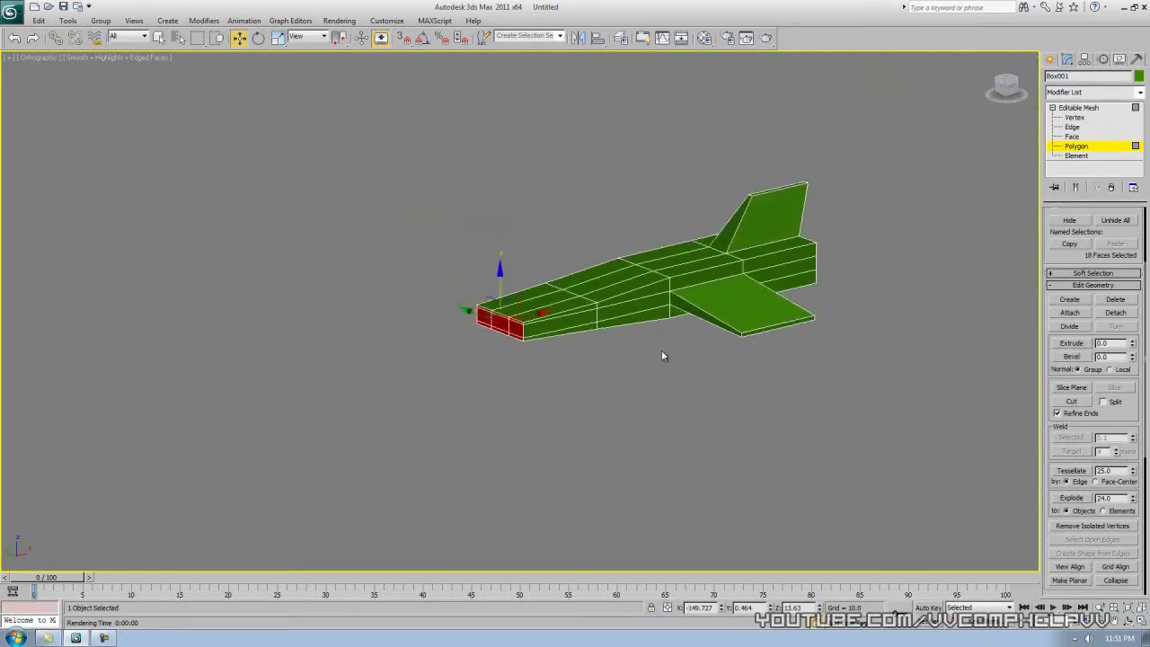
{"action": "left_click_drag", "start_coordinate": [496, 286], "coordinate": [570, 345]}
{"action": "middle_click_drag", "start_coordinate": [569, 345], "coordinate": [507, 320], "text": "alt"}
{"action": "middle_click_drag", "start_coordinate": [663, 345], "coordinate": [714, 363], "text": "alt"}
{"action": "key", "text": "r"}
{"action": "left_click_drag", "start_coordinate": [522, 341], "coordinate": [500, 342]}
{"action": "left_click", "coordinate": [620, 381]}
At the Vertex level, scale opposite pairs of fuselage side vertices around the wing sections inward to slim the body
{"action": "middle_click_drag", "start_coordinate": [672, 397], "coordinate": [510, 389], "text": "alt"}
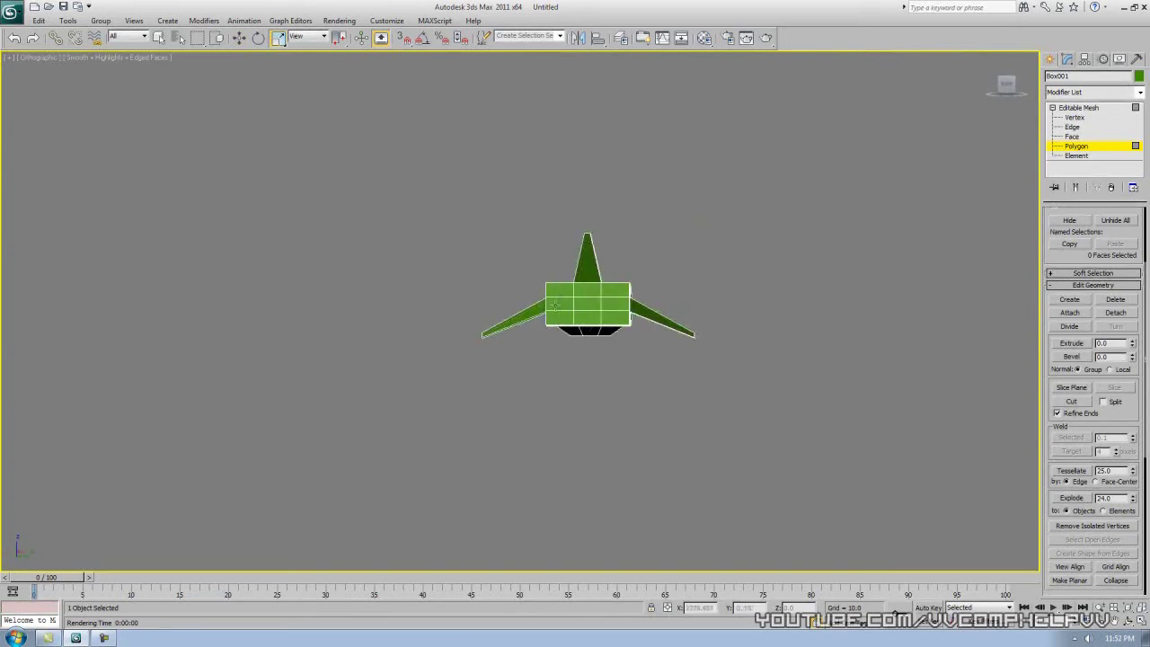
{"action": "middle_click_drag", "start_coordinate": [617, 317], "coordinate": [810, 419], "text": "alt"}
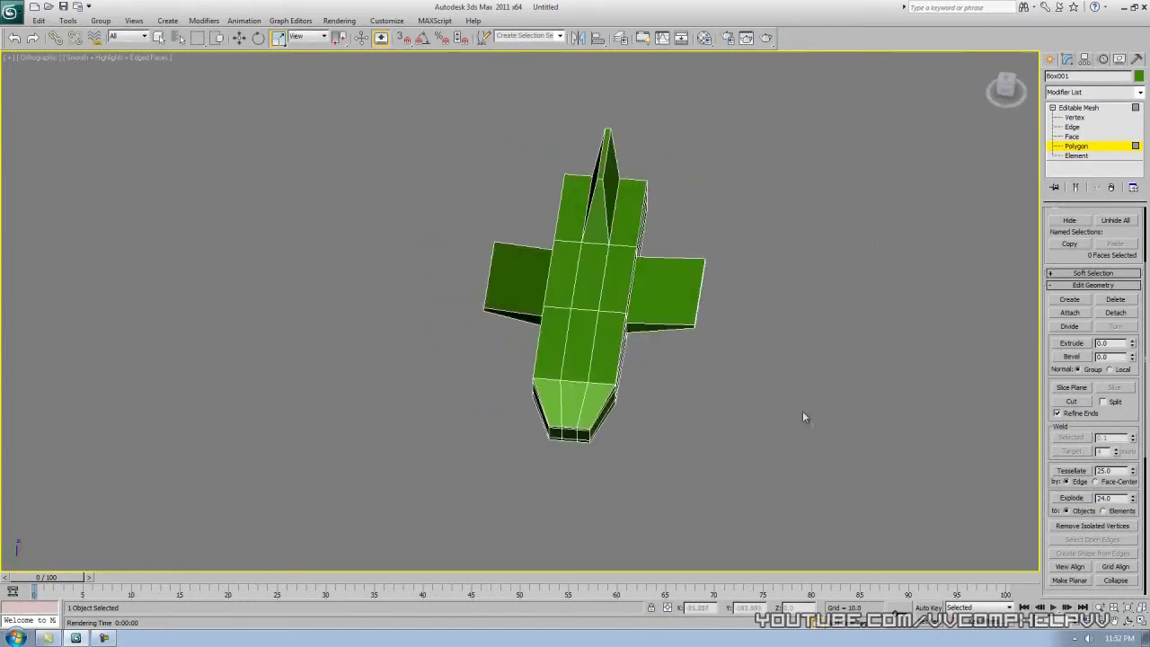
{"action": "left_click", "coordinate": [1071, 119]}
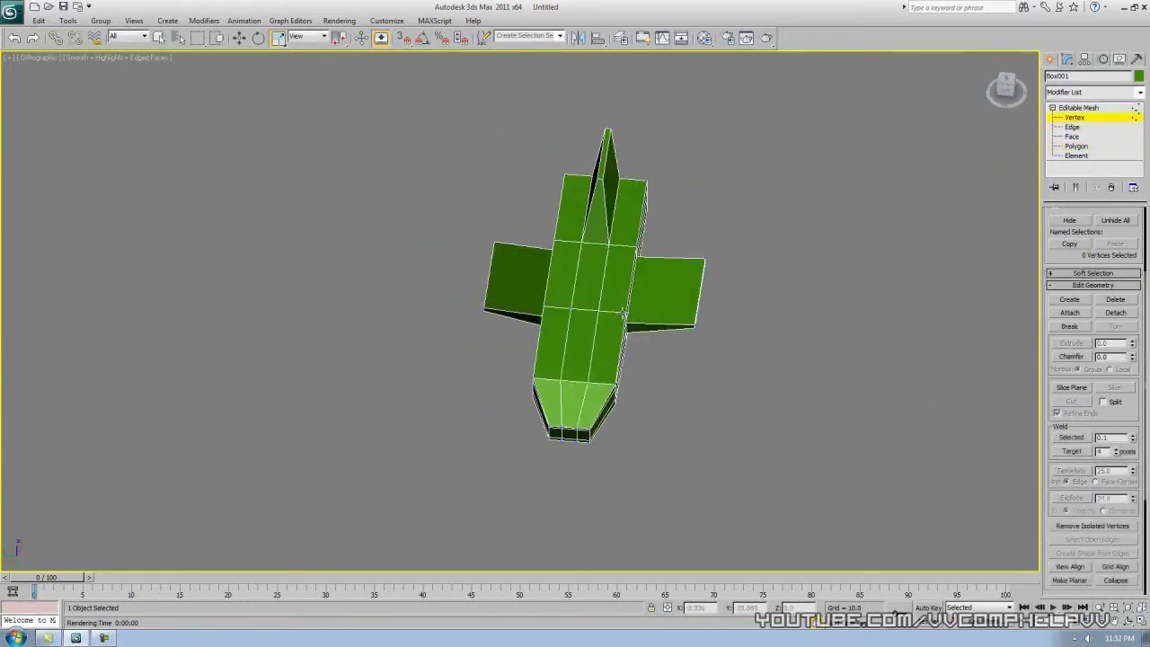
{"action": "left_click", "coordinate": [627, 315]}
{"action": "left_click", "coordinate": [546, 316], "text": "ctrl"}
{"action": "left_click_drag", "start_coordinate": [639, 313], "coordinate": [607, 312]}
{"action": "left_click", "coordinate": [637, 246]}
{"action": "left_click", "coordinate": [752, 318]}
{"action": "middle_click_drag", "start_coordinate": [752, 318], "coordinate": [739, 346], "text": "alt"}
{"action": "left_click_drag", "start_coordinate": [634, 378], "coordinate": [567, 370]}
{"action": "left_click", "coordinate": [618, 401]}
{"action": "middle_click_drag", "start_coordinate": [620, 402], "coordinate": [726, 426], "text": "alt"}
{"action": "right_click", "coordinate": [791, 326]}
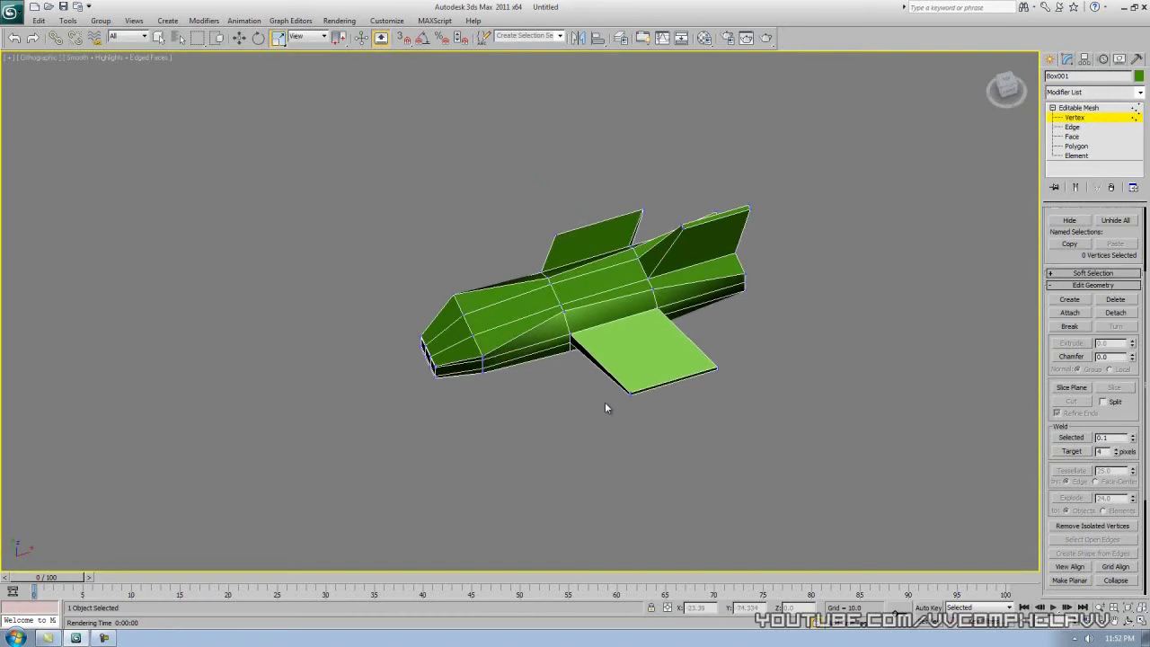
Cycle through the Edge, Face and Polygon sub-object levels and back to Vertex to review the available levels
{"action": "middle_click_drag", "start_coordinate": [607, 404], "coordinate": [653, 359], "text": "alt"}
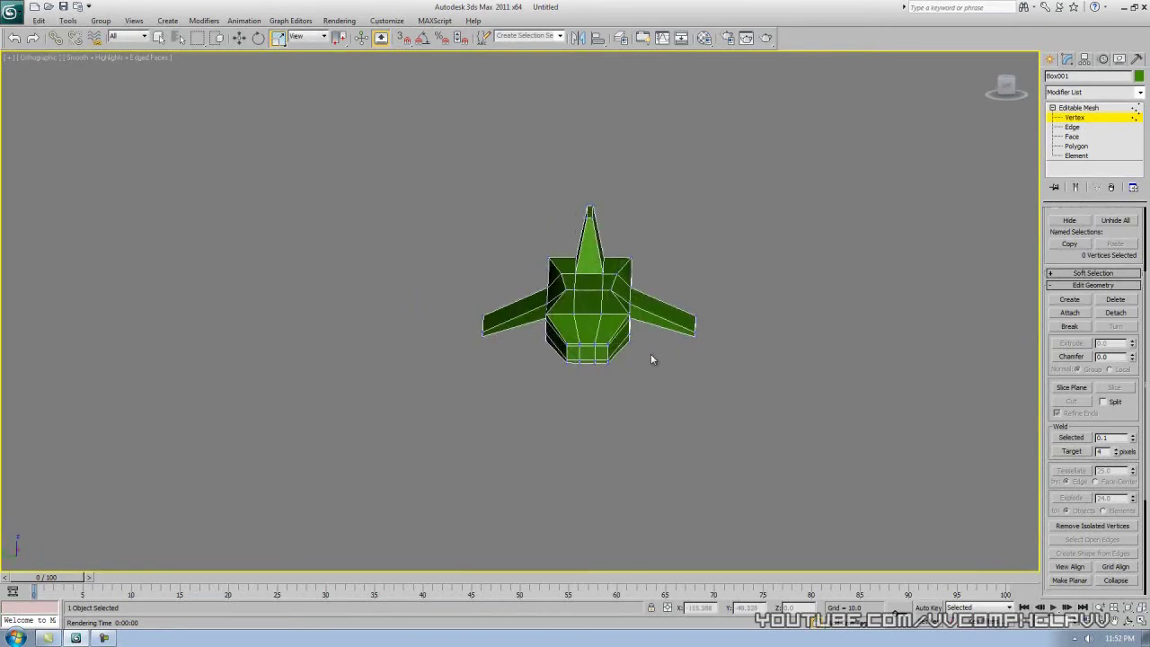
{"action": "left_click", "coordinate": [1079, 127]}
{"action": "left_click", "coordinate": [1080, 137]}
{"action": "left_click", "coordinate": [1082, 147]}
{"action": "left_click", "coordinate": [1082, 136]}
{"action": "left_click", "coordinate": [1081, 128]}
{"action": "left_click", "coordinate": [1082, 117]}
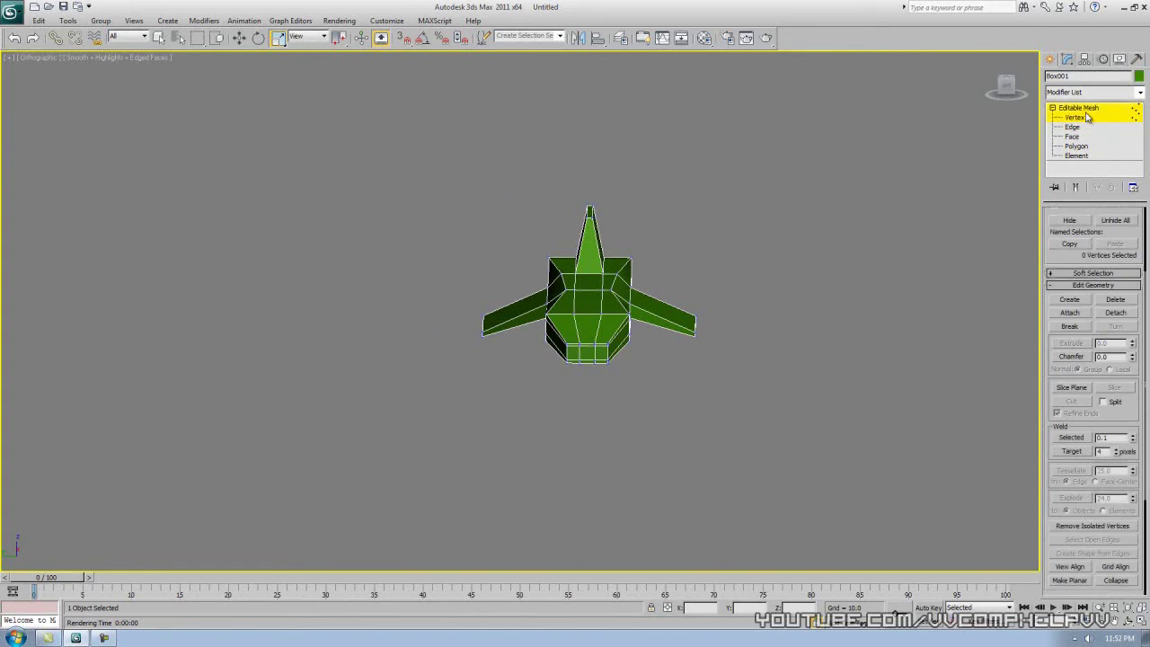